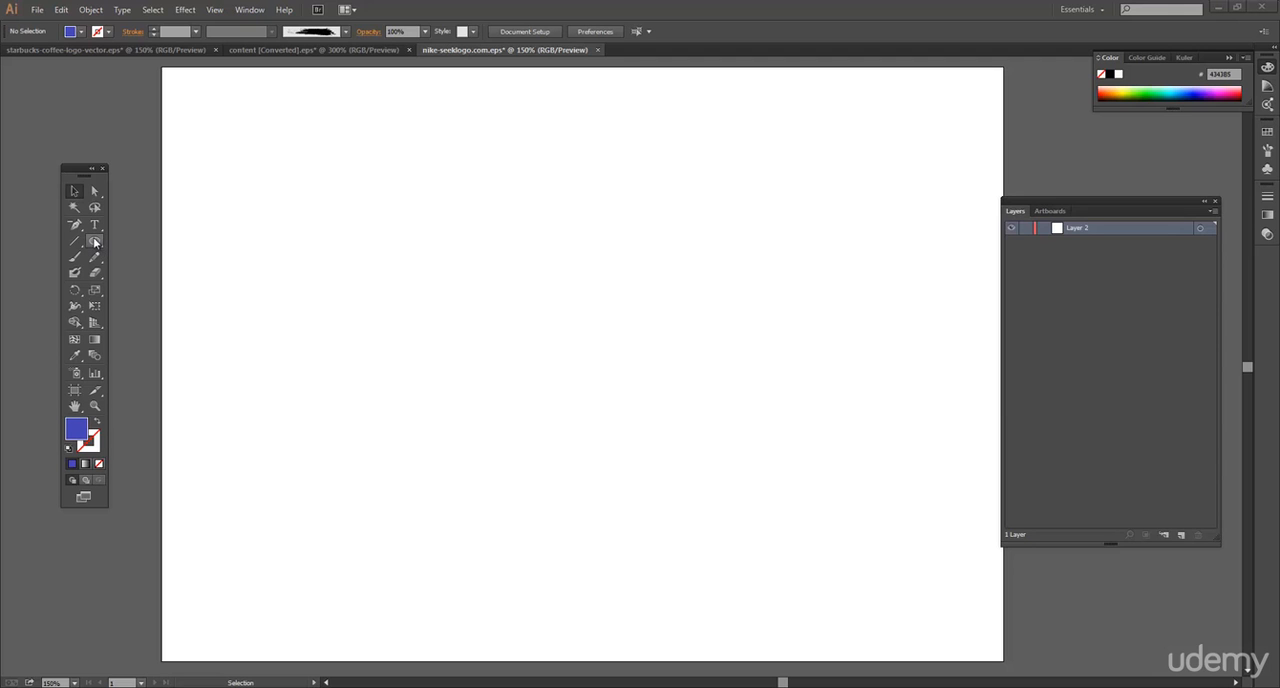
Draw a blue square about 181 px wide with the Rectangle tool and move it toward the artboard's upper-left corner.
{"action": "left_click_drag", "start_coordinate": [94, 240], "coordinate": [160, 326]}
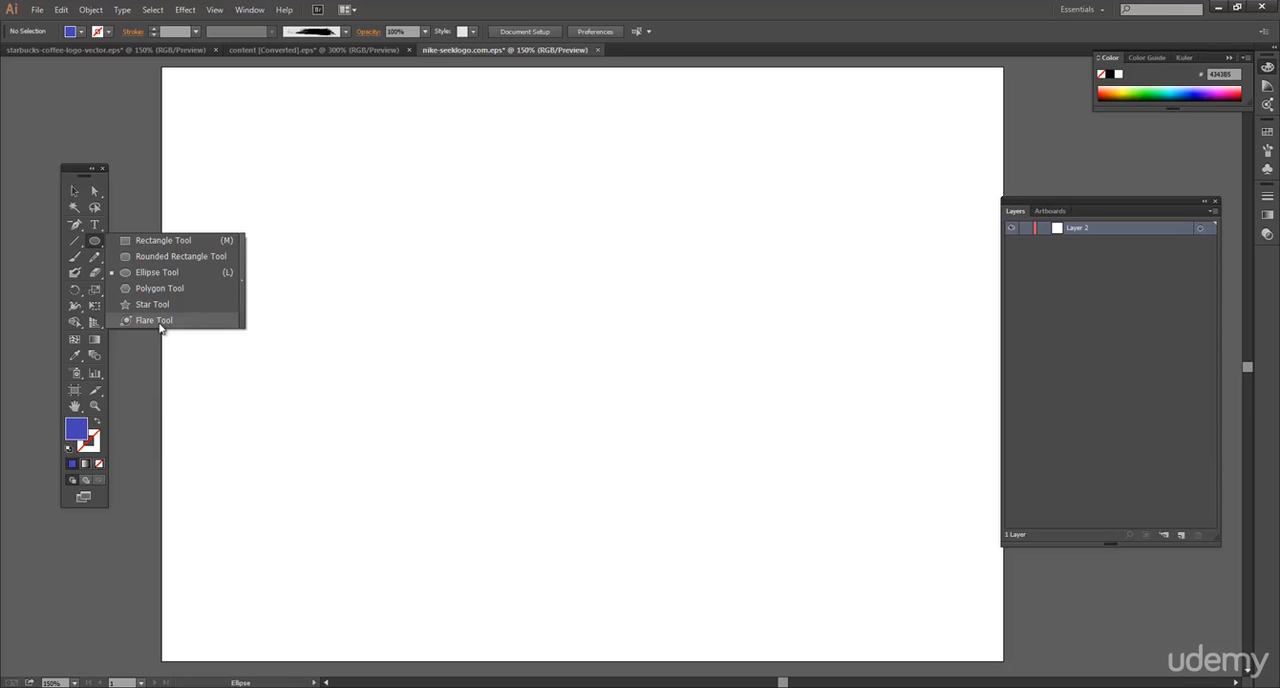
{"action": "left_click_drag", "start_coordinate": [160, 326], "coordinate": [167, 242]}
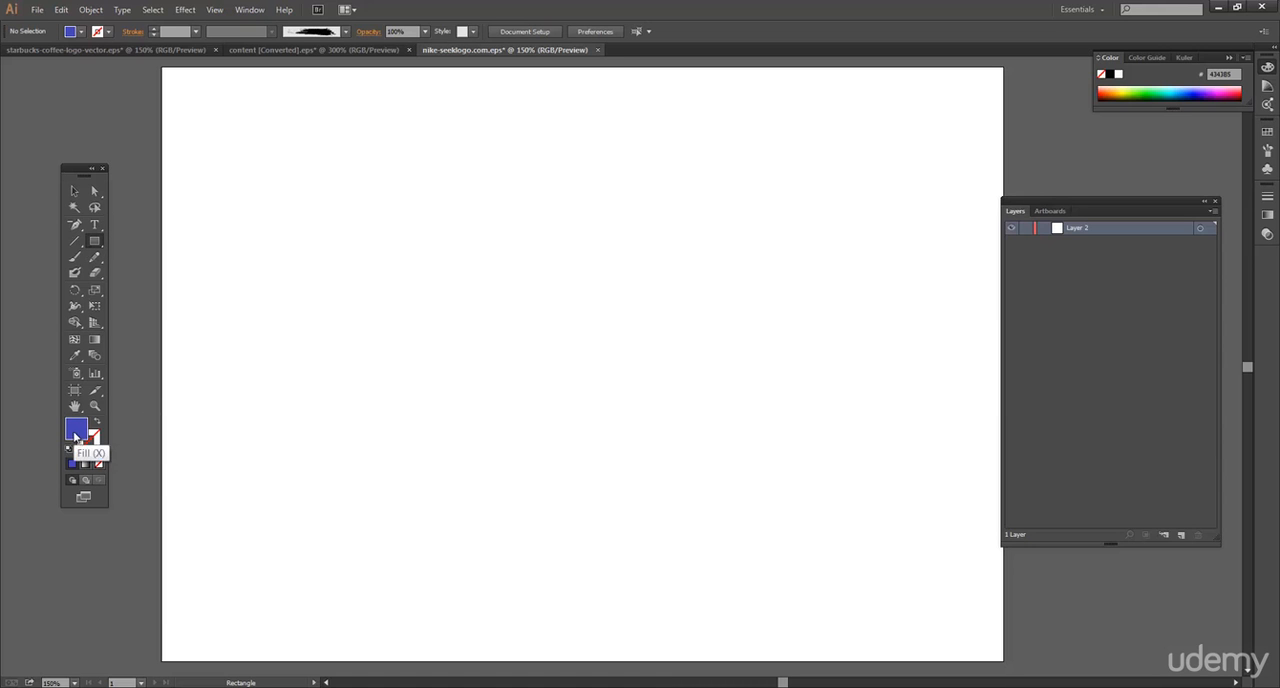
{"action": "left_click_drag", "start_coordinate": [235, 133], "coordinate": [416, 226]}
{"action": "key", "text": "v"}
{"action": "left_click", "coordinate": [221, 204]}
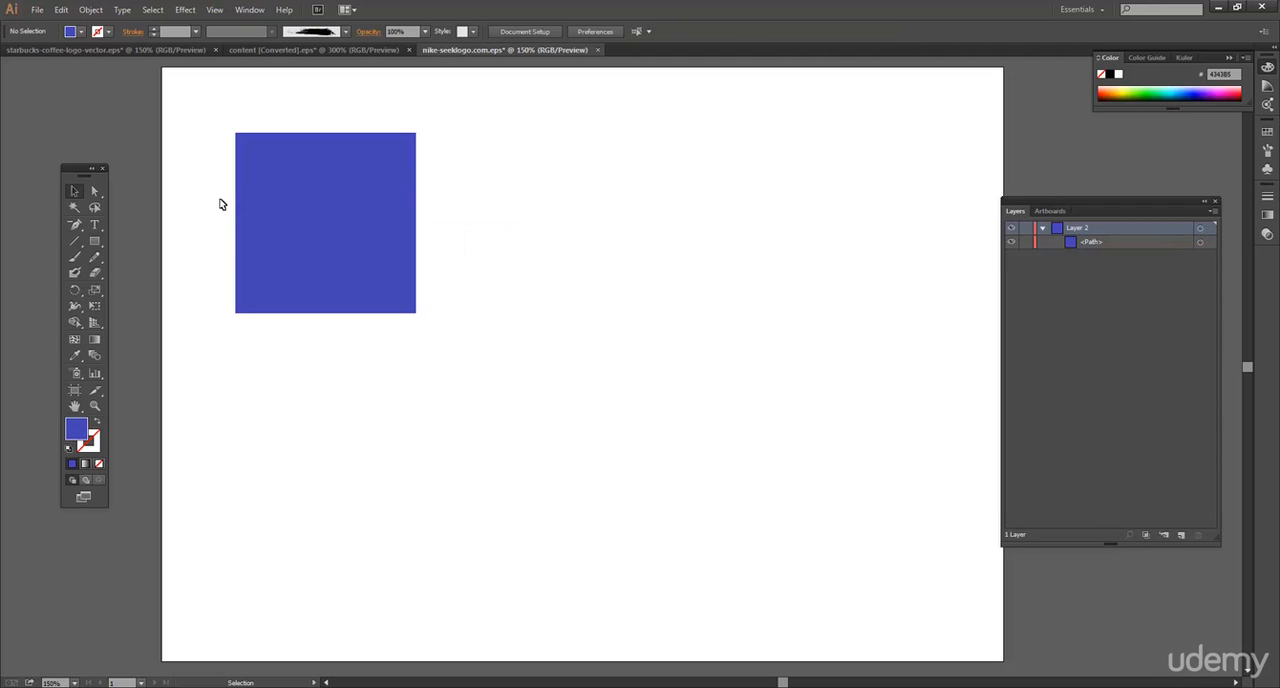
{"action": "left_click_drag", "start_coordinate": [316, 190], "coordinate": [279, 157]}
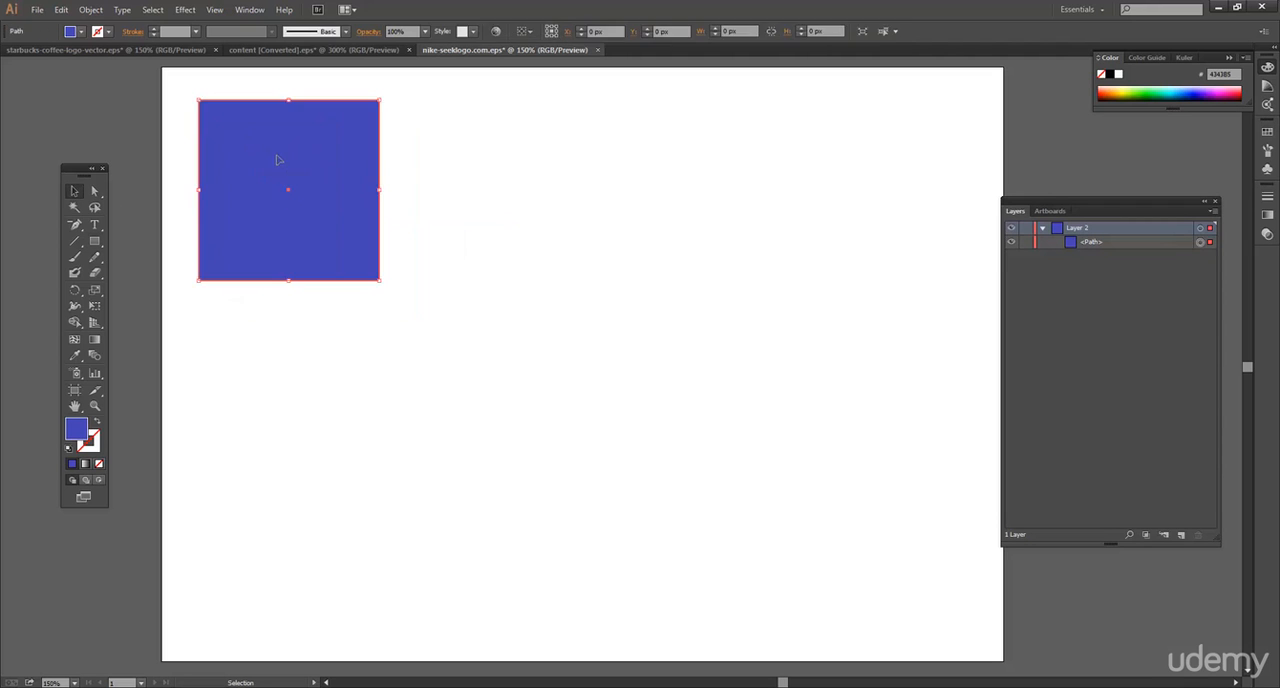
Create a 180.6667 × 180.6667 px rounded rectangle with a 12 px corner radius and place it right of the blue square.
{"action": "left_click_drag", "start_coordinate": [95, 241], "coordinate": [141, 262]}
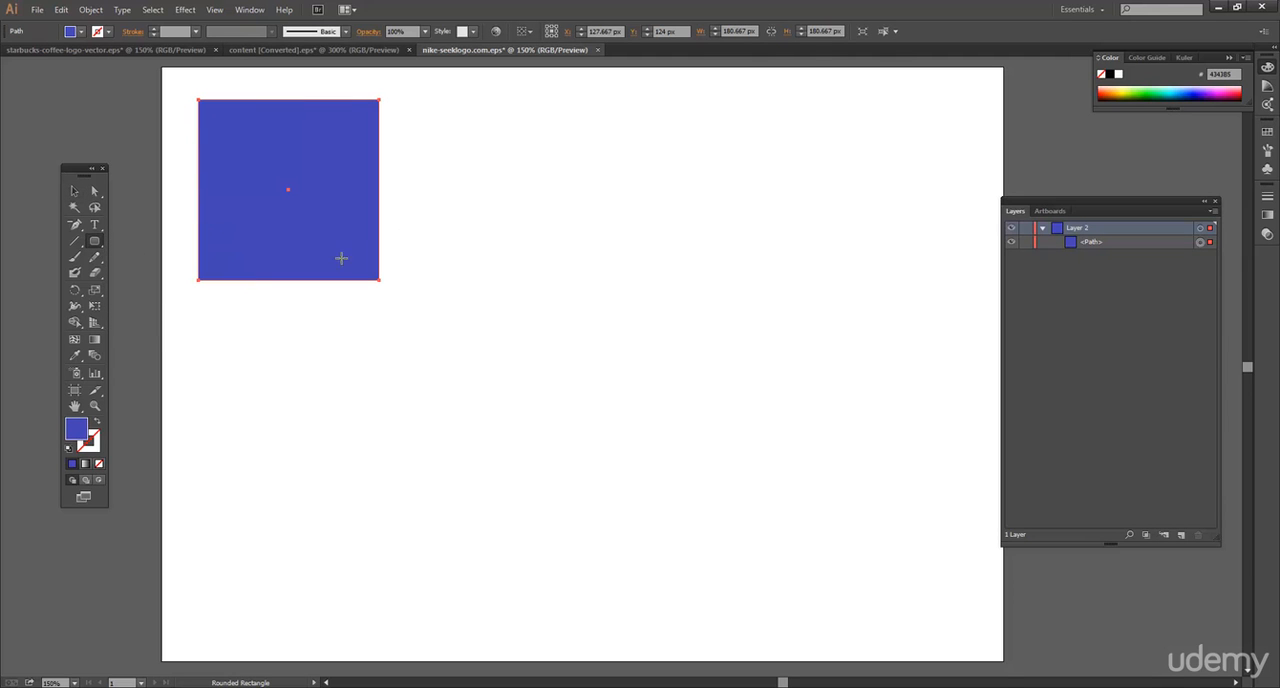
{"action": "left_click", "coordinate": [466, 138]}
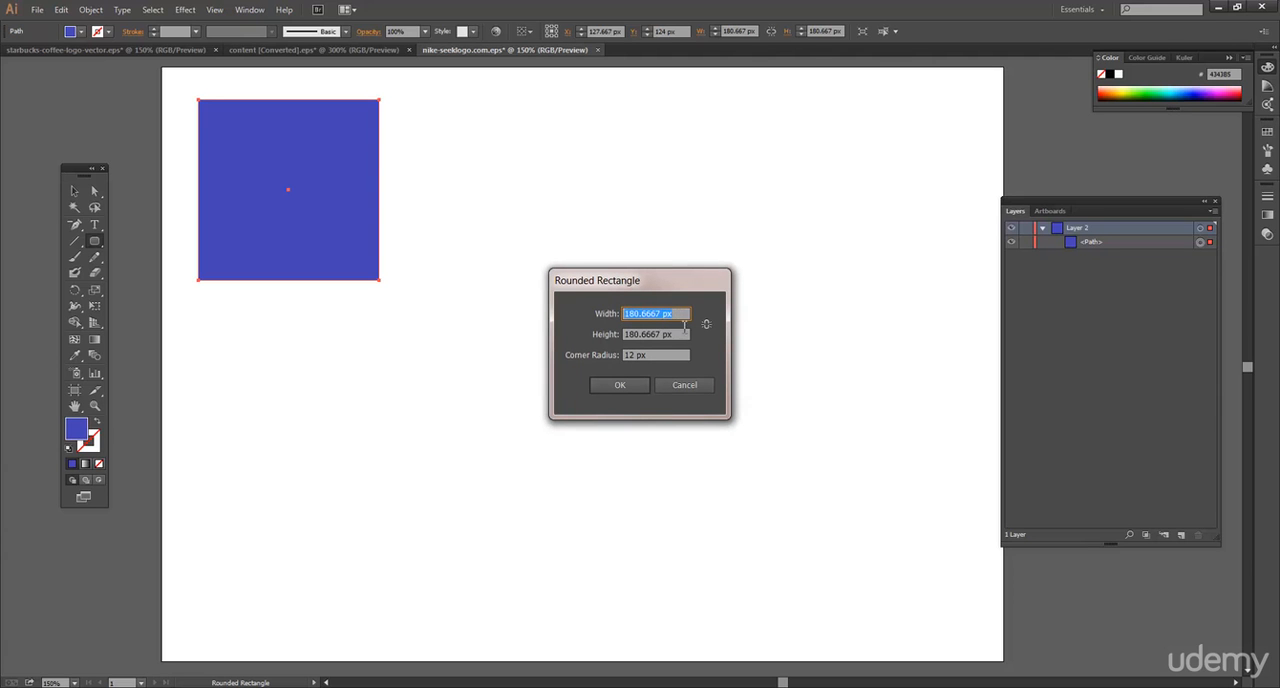
{"action": "left_click_drag", "start_coordinate": [660, 289], "coordinate": [603, 235]}
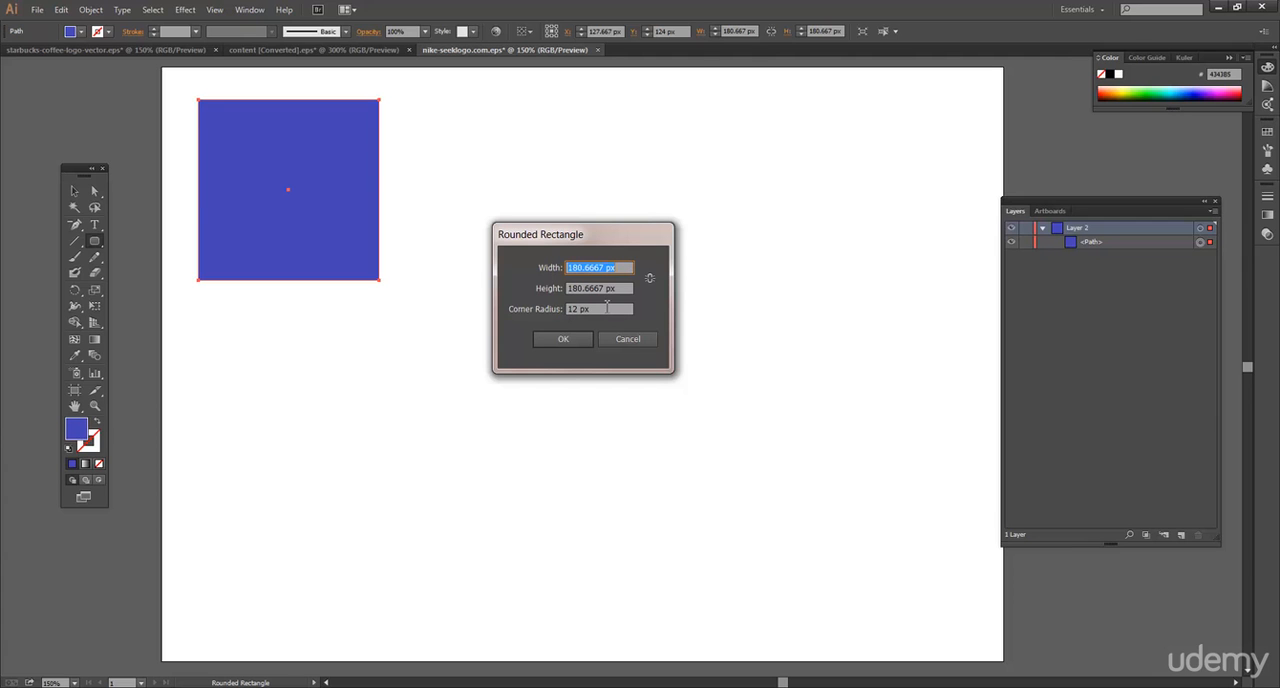
{"action": "left_click", "coordinate": [564, 340]}
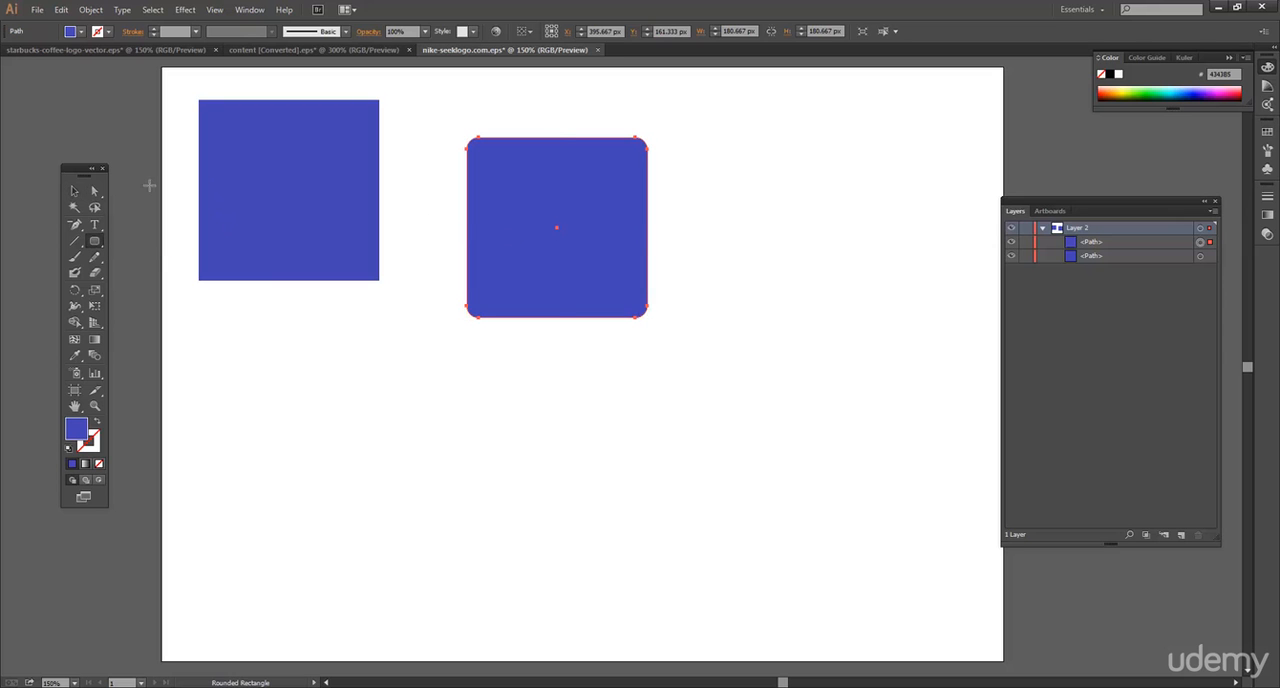
{"action": "left_click", "coordinate": [74, 191]}
{"action": "left_click_drag", "start_coordinate": [578, 240], "coordinate": [518, 208]}
Draw a wide rounded rectangle about 341 × 129 px below the two squares and delete it.
{"action": "left_click", "coordinate": [93, 242]}
{"action": "left_click_drag", "start_coordinate": [315, 346], "coordinate": [656, 475]}
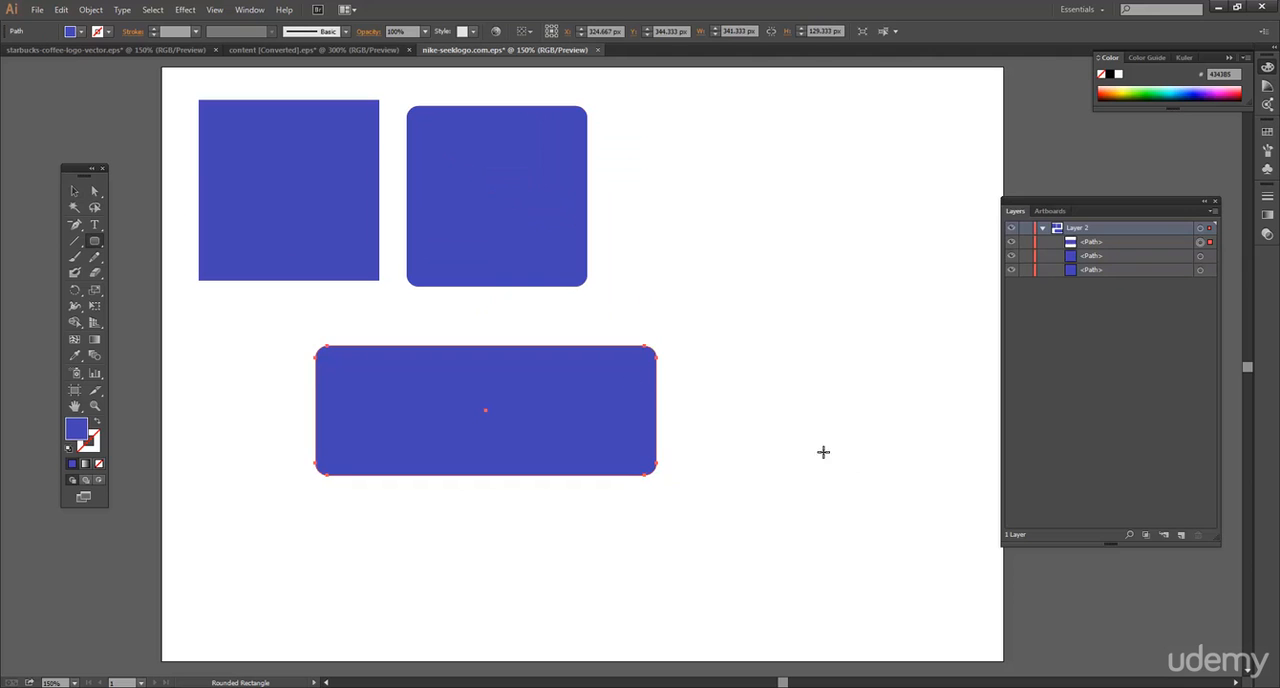
{"action": "left_click", "coordinate": [74, 191]}
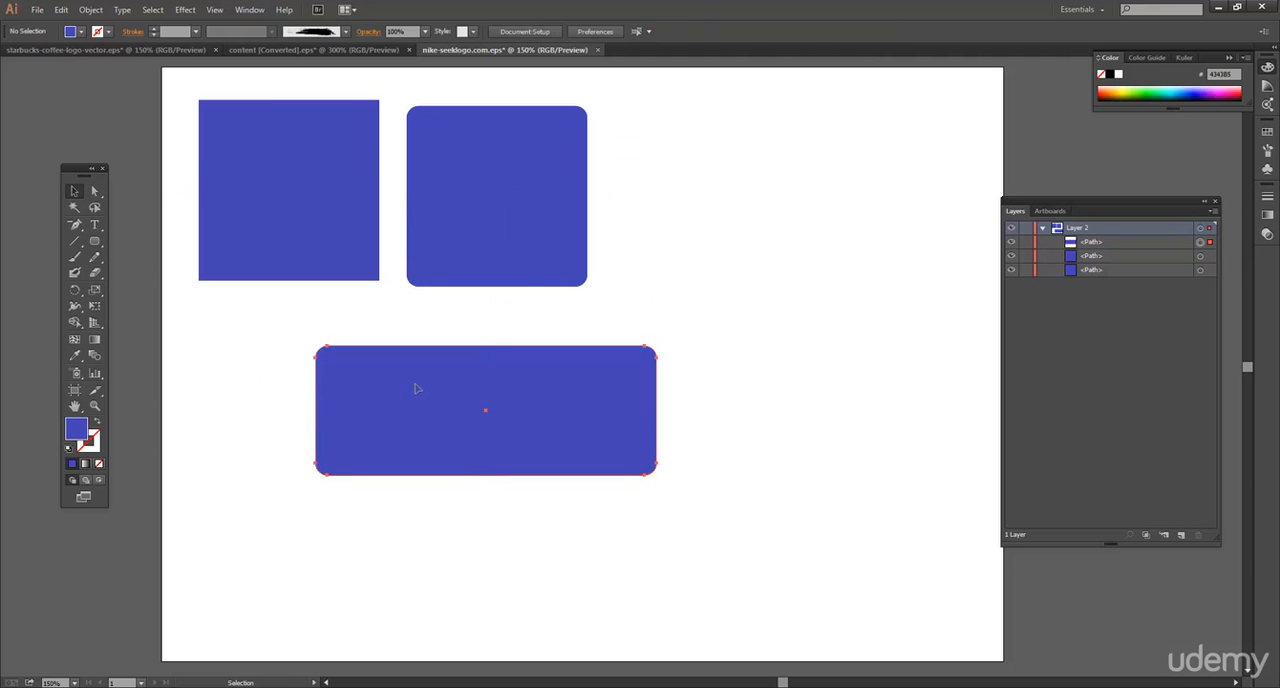
{"action": "key", "text": "Delete"}
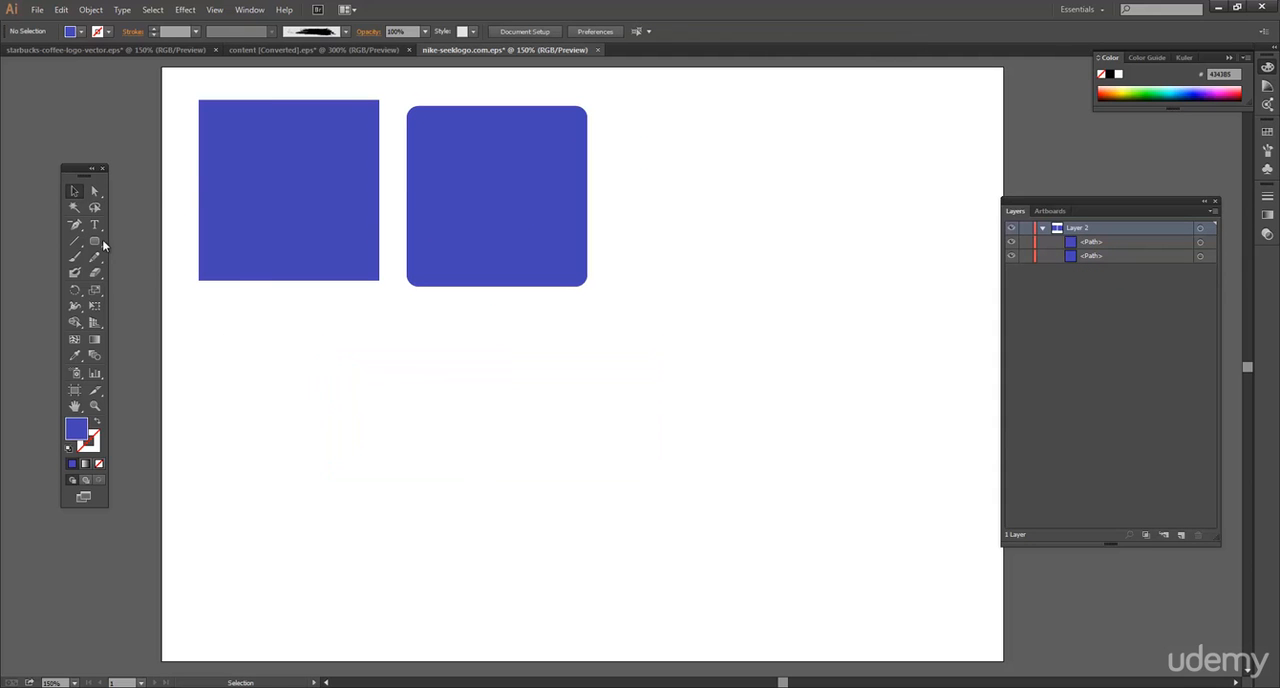
Create a 200 × 200 px square with the Rectangle tool and move it just below the first blue square.
{"action": "left_click_drag", "start_coordinate": [103, 243], "coordinate": [190, 241]}
{"action": "left_click", "coordinate": [296, 362]}
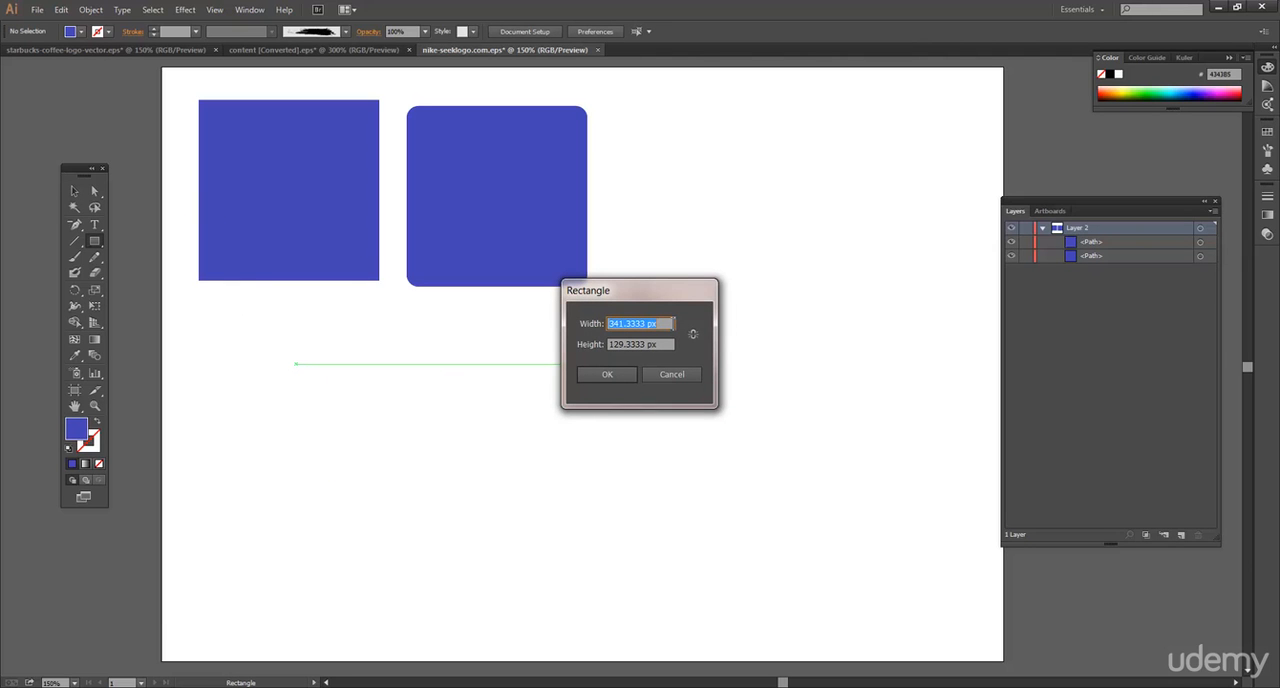
{"action": "type", "text": "200"}
{"action": "key", "text": "Tab"}
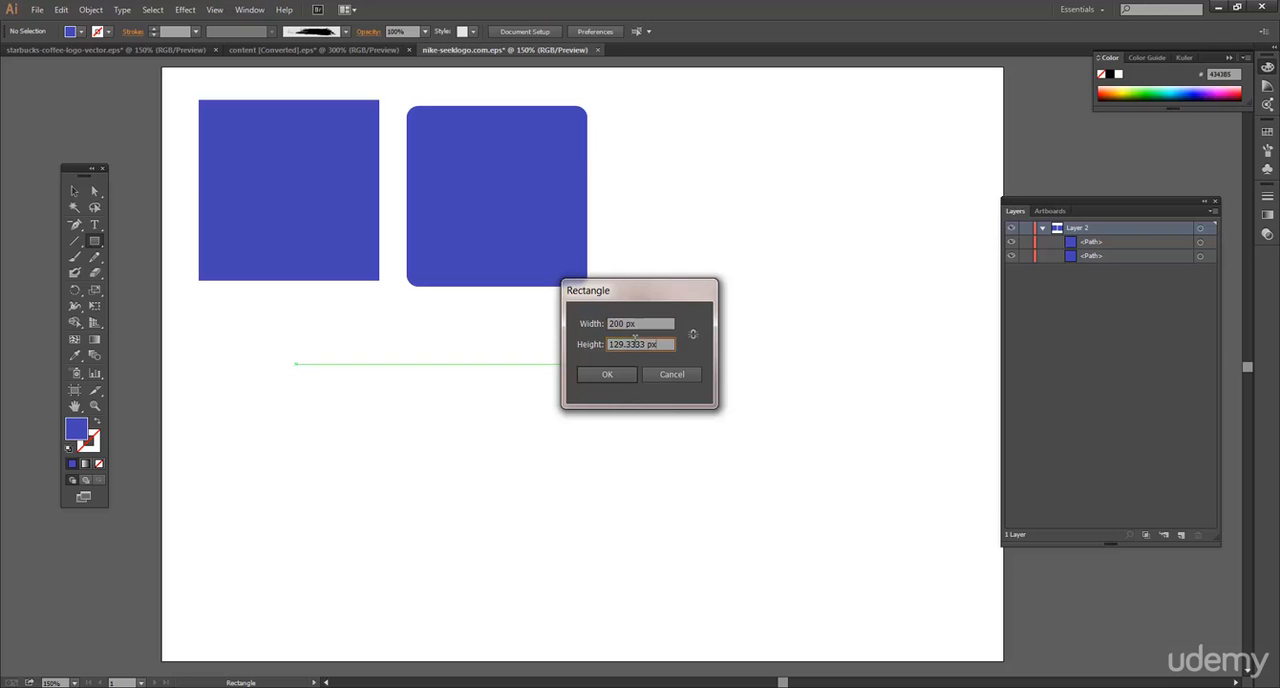
{"action": "type", "text": "200"}
{"action": "left_click", "coordinate": [607, 374]}
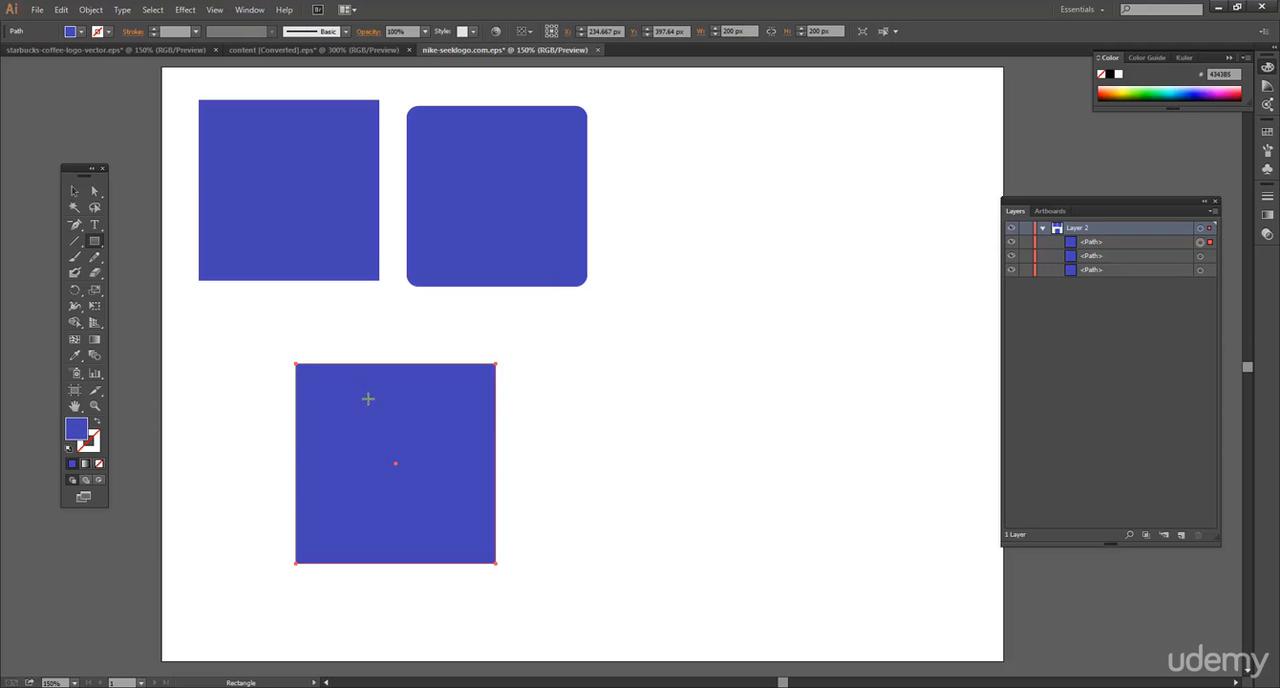
{"action": "left_click", "coordinate": [70, 191]}
{"action": "left_click", "coordinate": [551, 432]}
{"action": "left_click_drag", "start_coordinate": [451, 420], "coordinate": [383, 364]}
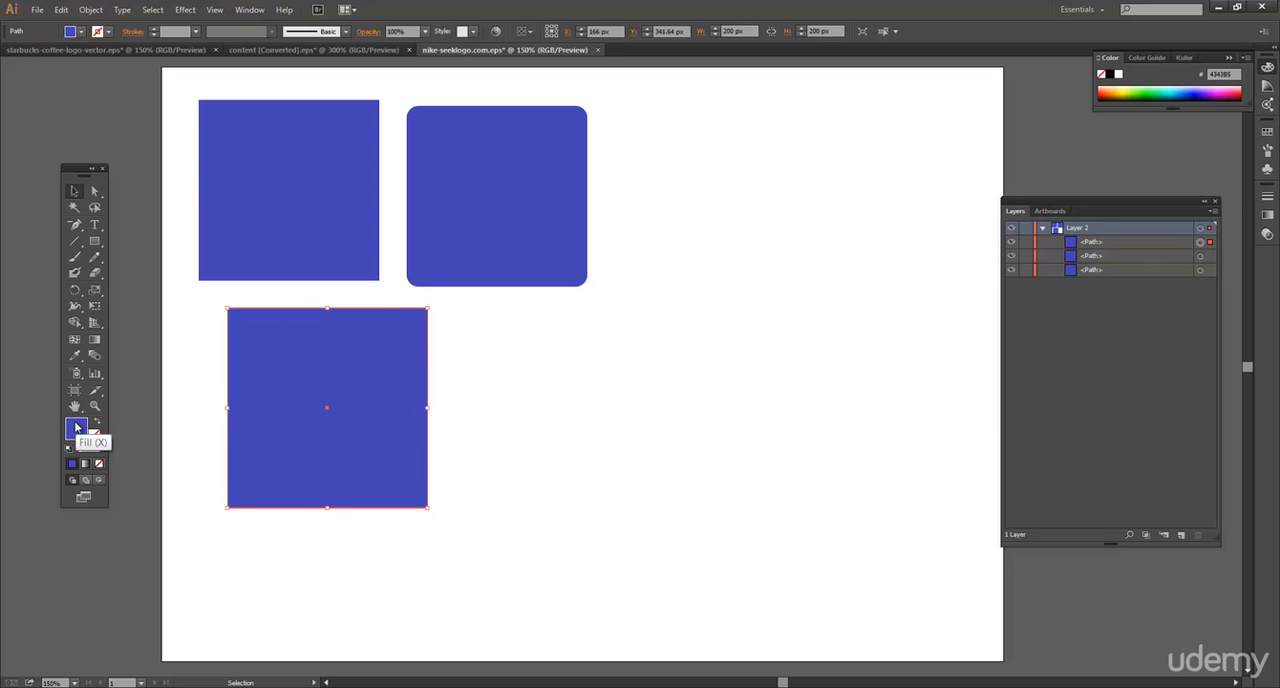
Set the fill of the 200 px square to red B2444C.
{"action": "double_click", "coordinate": [77, 430]}
{"action": "left_click", "coordinate": [660, 268]}
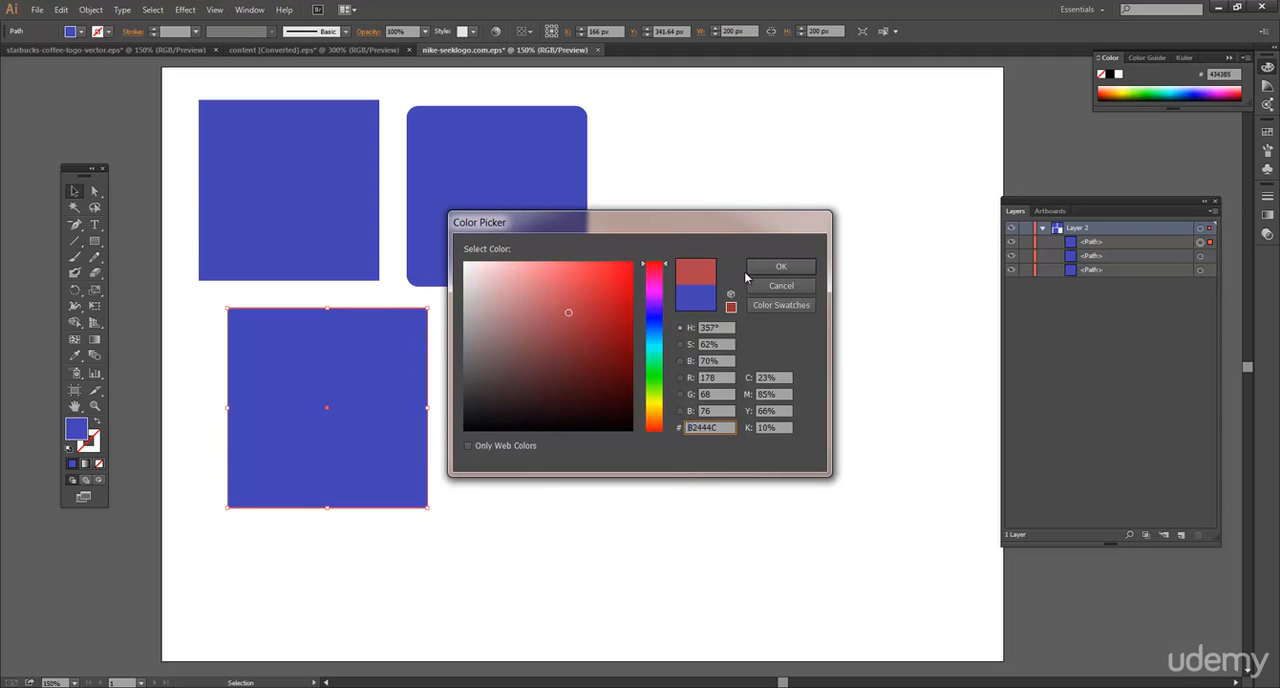
{"action": "left_click", "coordinate": [779, 268]}
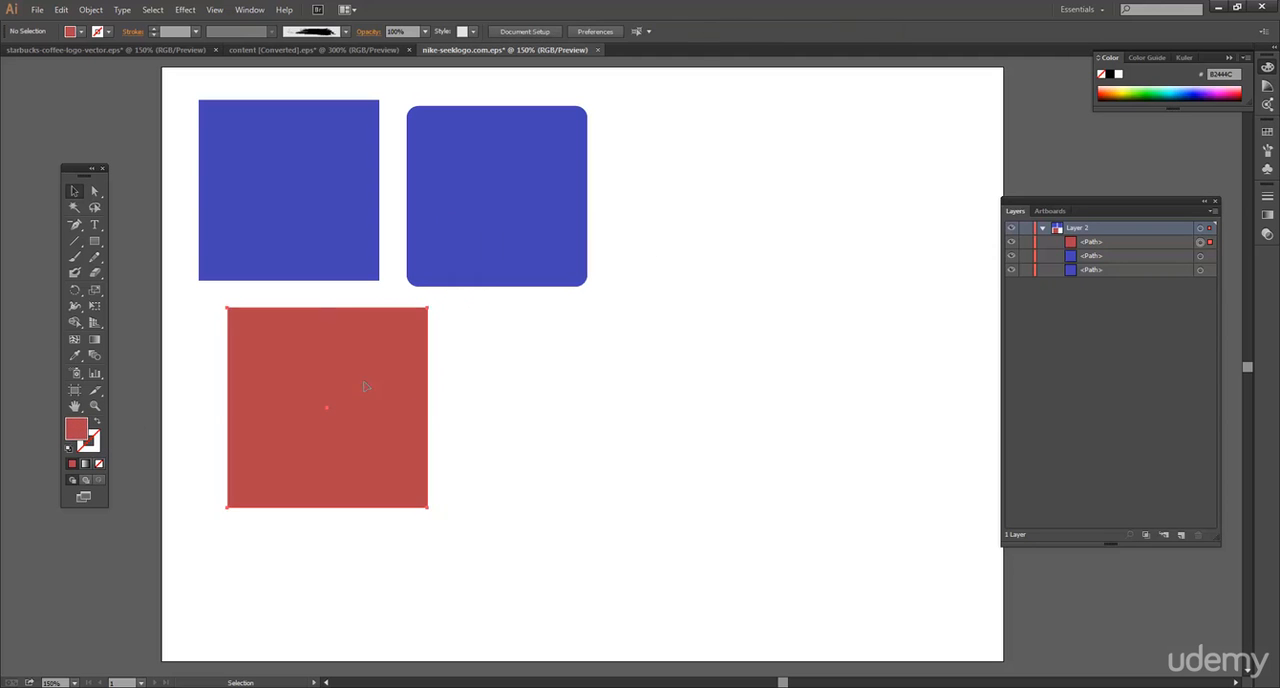
Try to recolor the 200 px square and the rounded square together with a green fill.
{"action": "left_click", "coordinate": [484, 217], "text": "shift"}
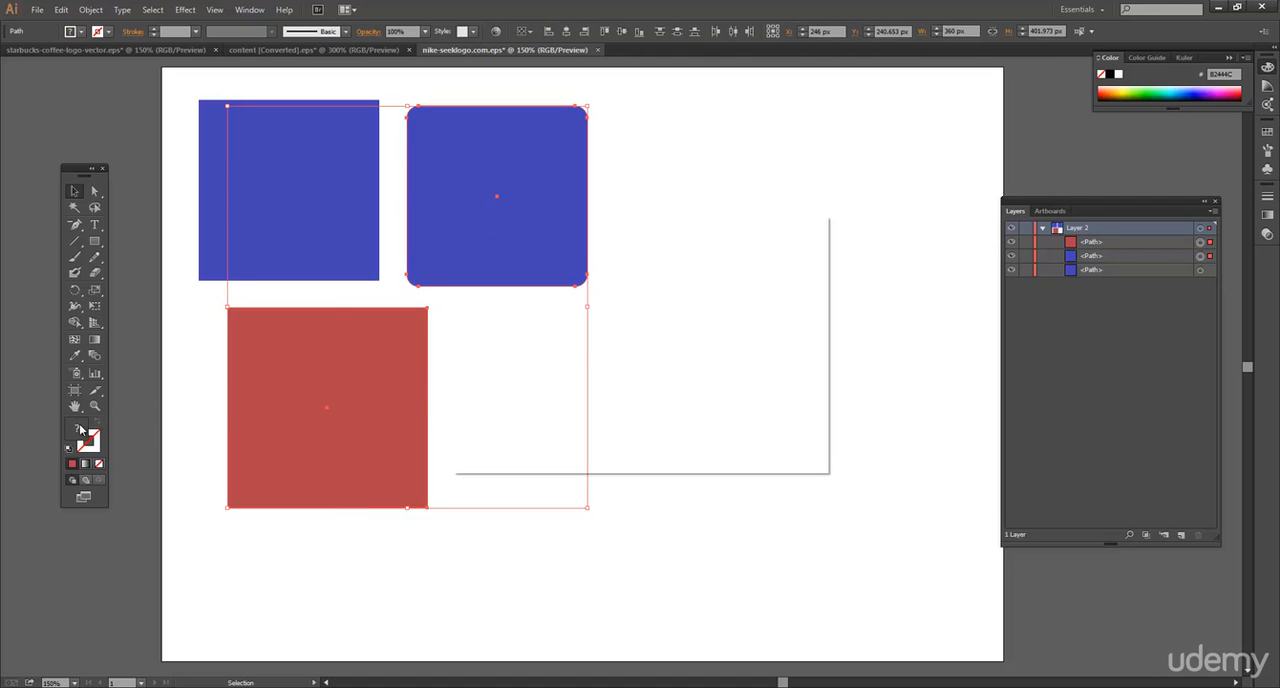
{"action": "double_click", "coordinate": [82, 430]}
{"action": "left_click", "coordinate": [658, 377]}
{"action": "left_click", "coordinate": [778, 268]}
{"action": "left_click", "coordinate": [748, 232]}
Select the lower 200 px square and the rounded square, and fill both with a medium green.
{"action": "left_click", "coordinate": [425, 308]}
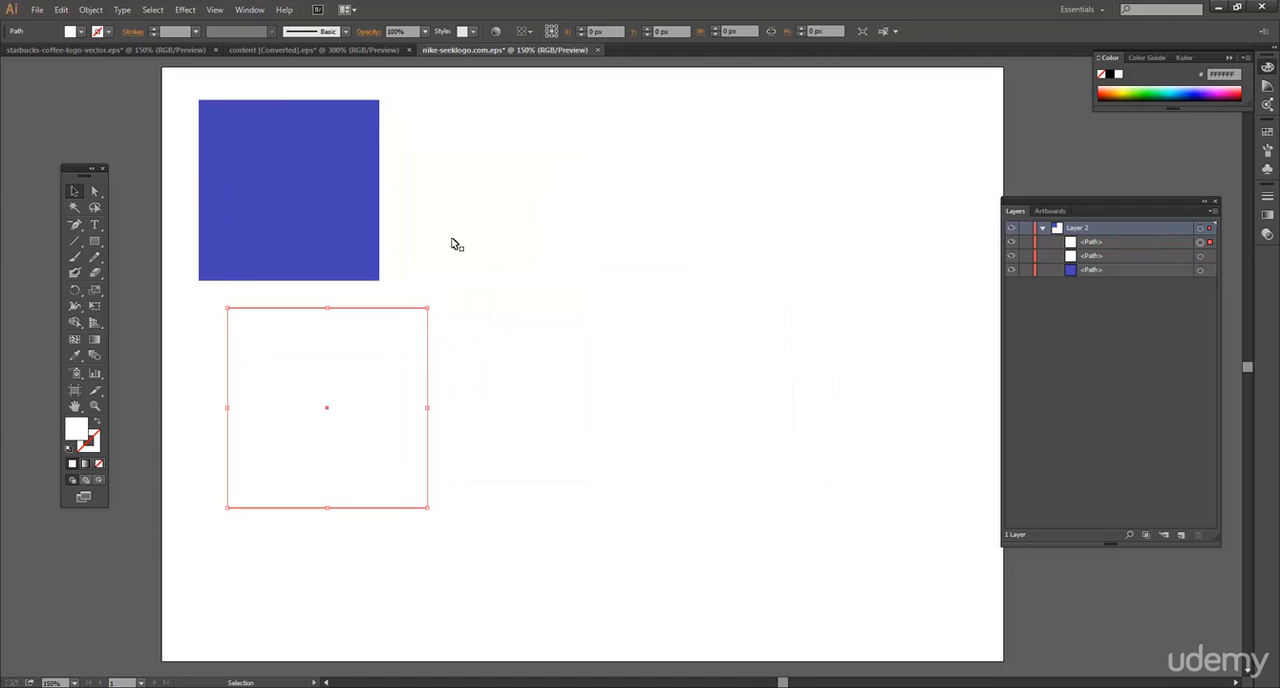
{"action": "left_click", "coordinate": [484, 230], "text": "shift"}
{"action": "double_click", "coordinate": [82, 430]}
{"action": "left_click", "coordinate": [572, 316]}
{"action": "left_click_drag", "start_coordinate": [660, 388], "coordinate": [655, 368]}
{"action": "left_click", "coordinate": [775, 263]}
{"action": "left_click", "coordinate": [543, 374]}
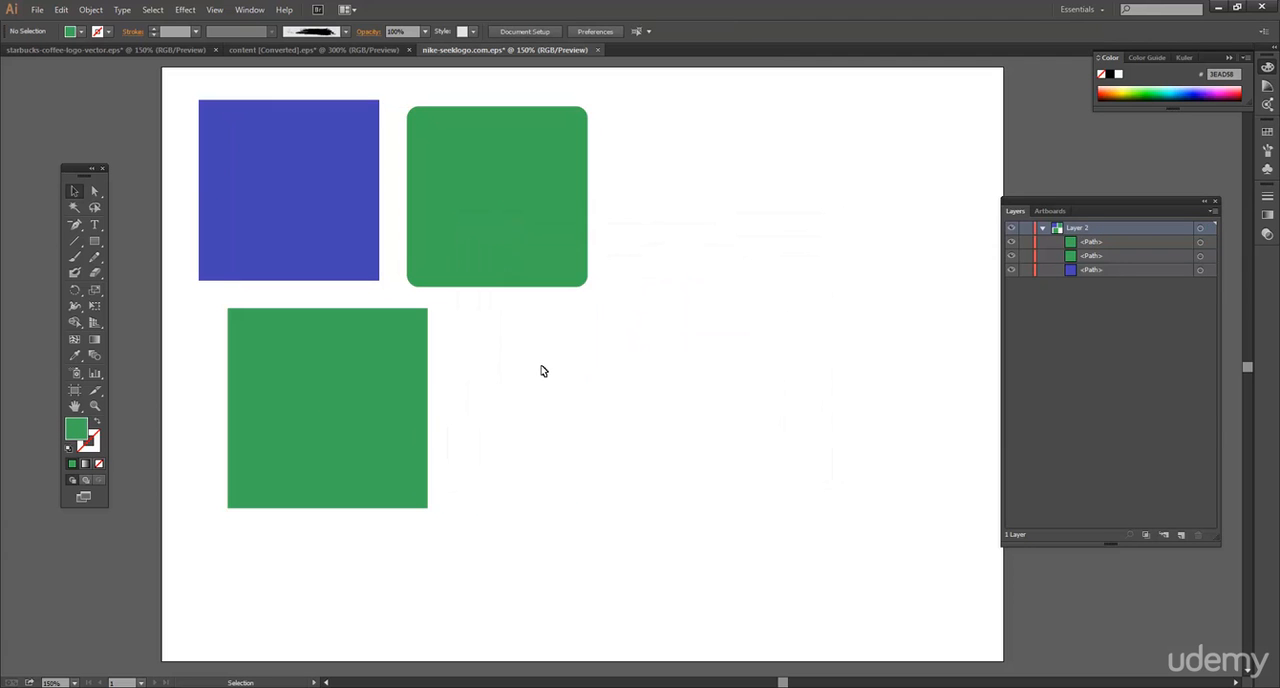
Shift the lower green square slightly up and left, and draw a circle about 147 px across right of the rounded square.
{"action": "left_click_drag", "start_coordinate": [399, 381], "coordinate": [381, 371]}
{"action": "left_click_drag", "start_coordinate": [95, 241], "coordinate": [143, 274]}
{"action": "left_click_drag", "start_coordinate": [662, 137], "coordinate": [797, 283]}
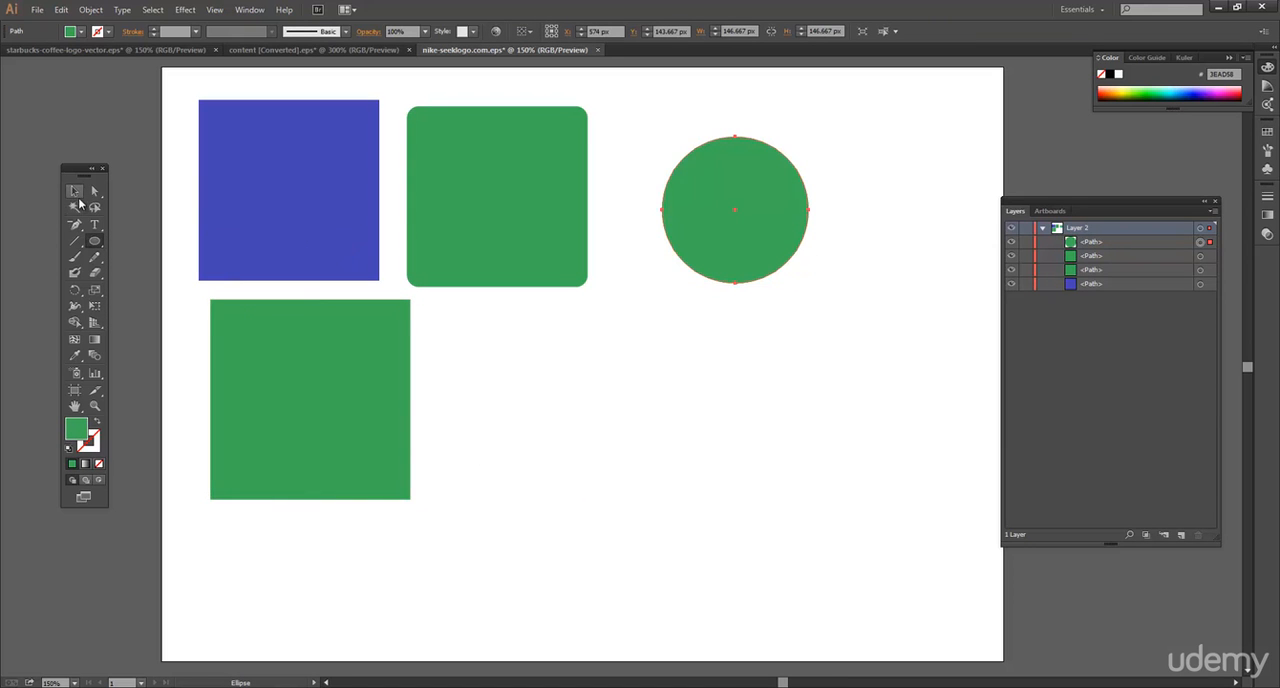
Draw a tilted hexagon about 144 × 148 px with the Polygon tool and move it closer to the lower green square.
{"action": "left_click_drag", "start_coordinate": [95, 241], "coordinate": [152, 294]}
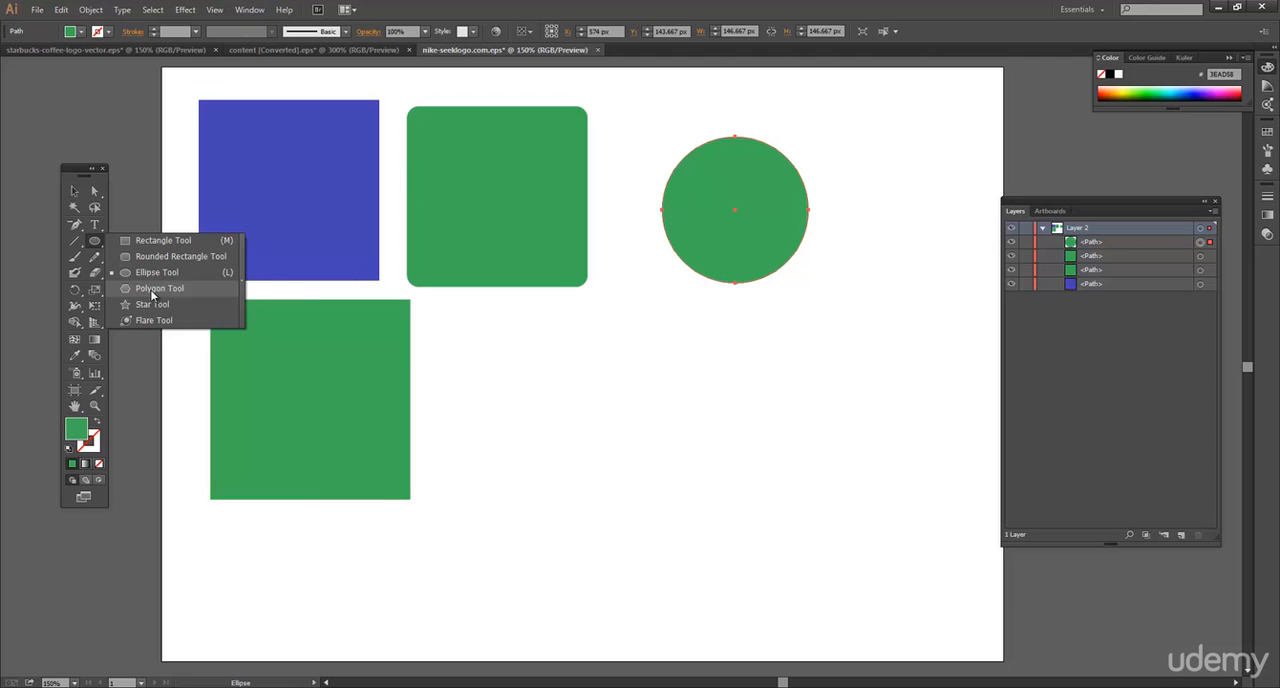
{"action": "left_click_drag", "start_coordinate": [152, 294], "coordinate": [152, 294]}
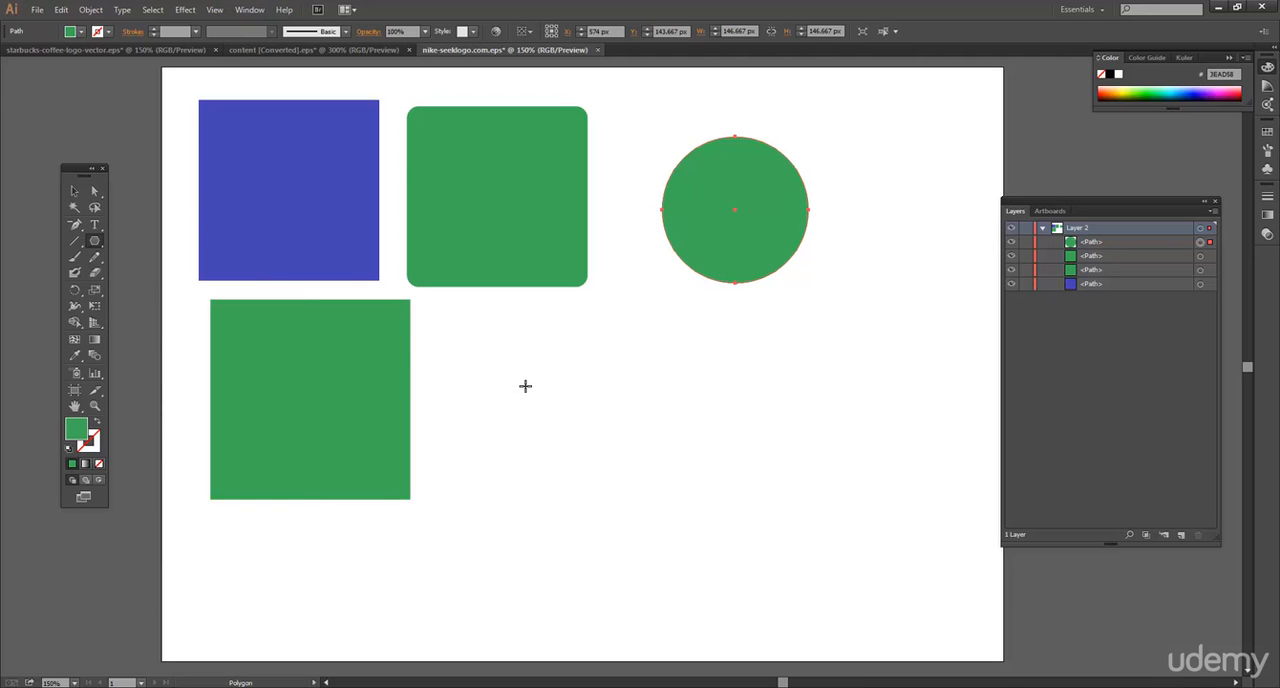
{"action": "left_click_drag", "start_coordinate": [488, 343], "coordinate": [563, 417]}
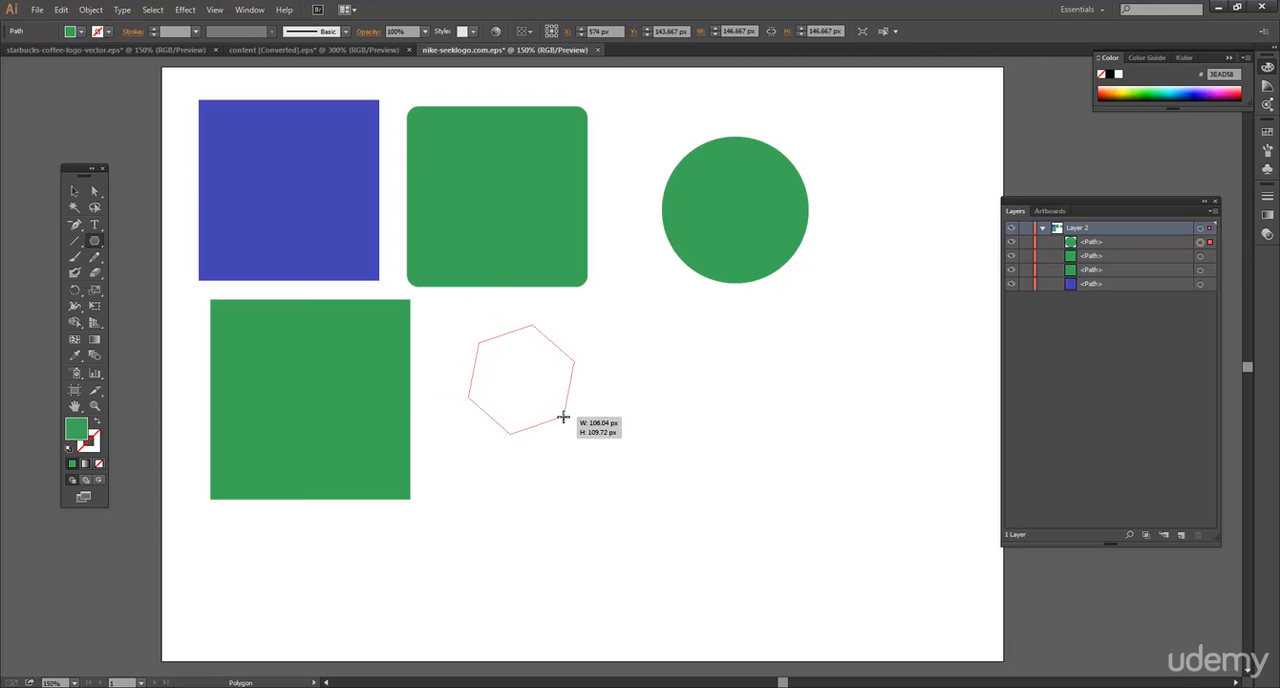
{"action": "left_click_drag", "start_coordinate": [567, 415], "coordinate": [591, 403]}
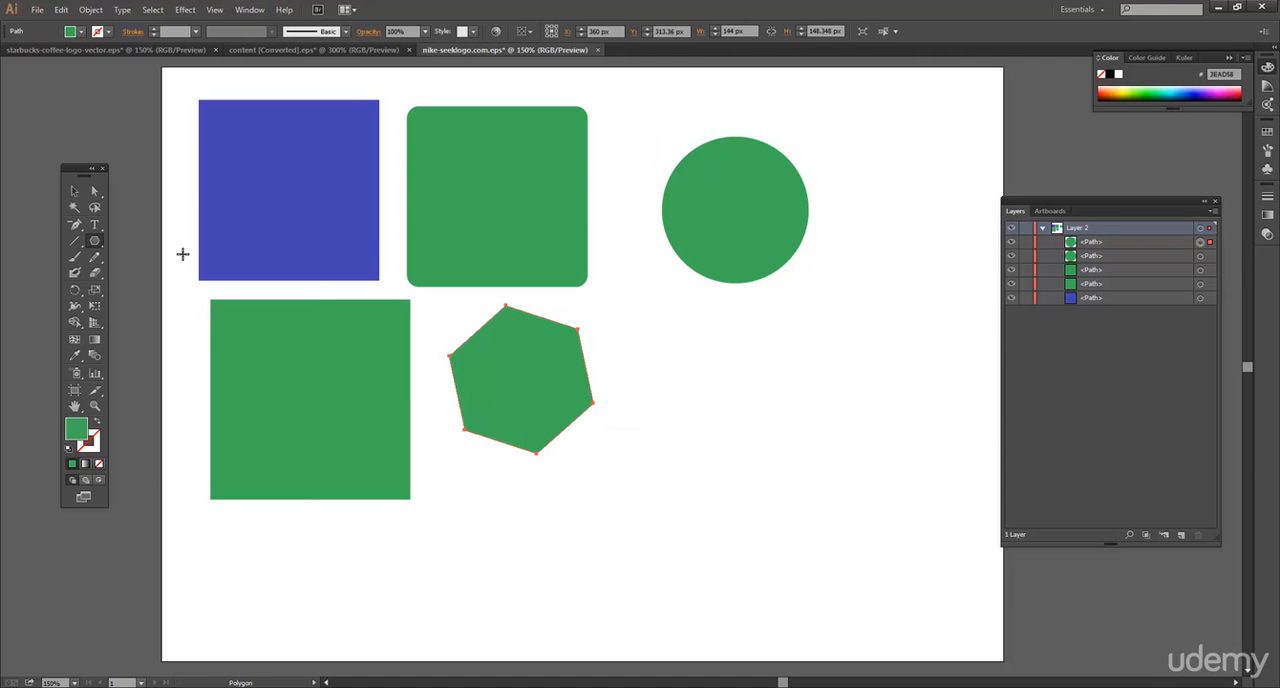
{"action": "left_click", "coordinate": [75, 191]}
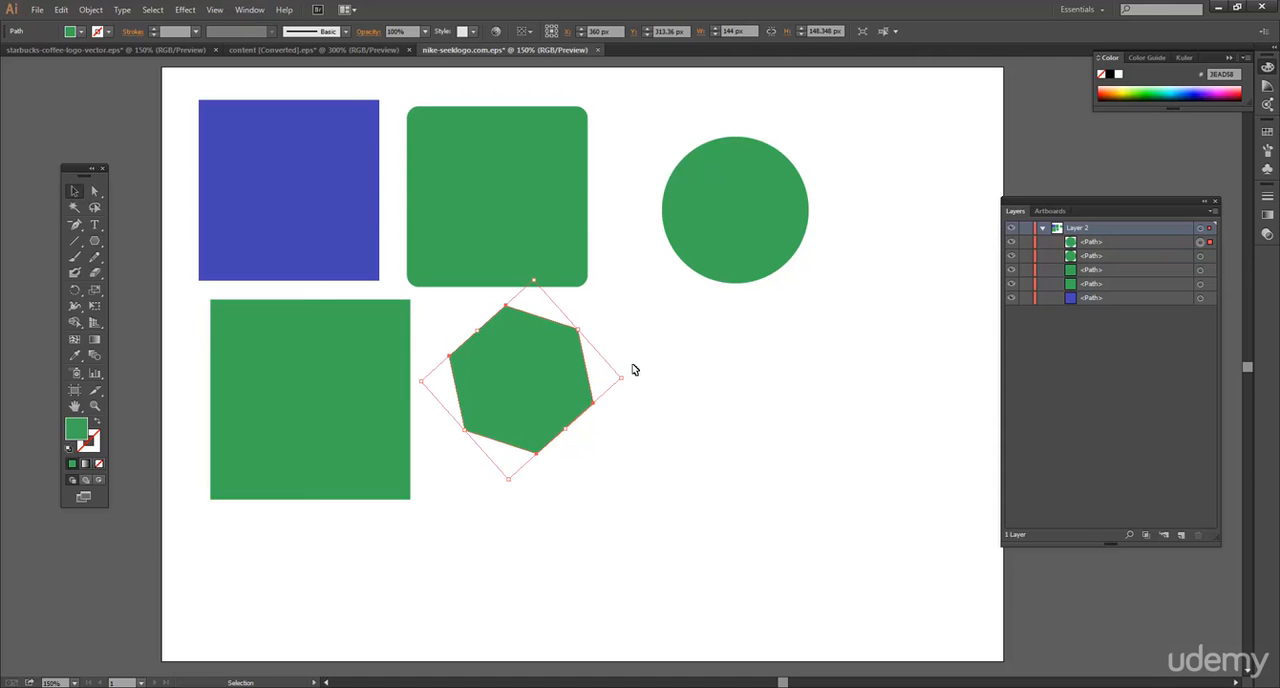
{"action": "left_click", "coordinate": [683, 371]}
{"action": "left_click_drag", "start_coordinate": [537, 370], "coordinate": [513, 381]}
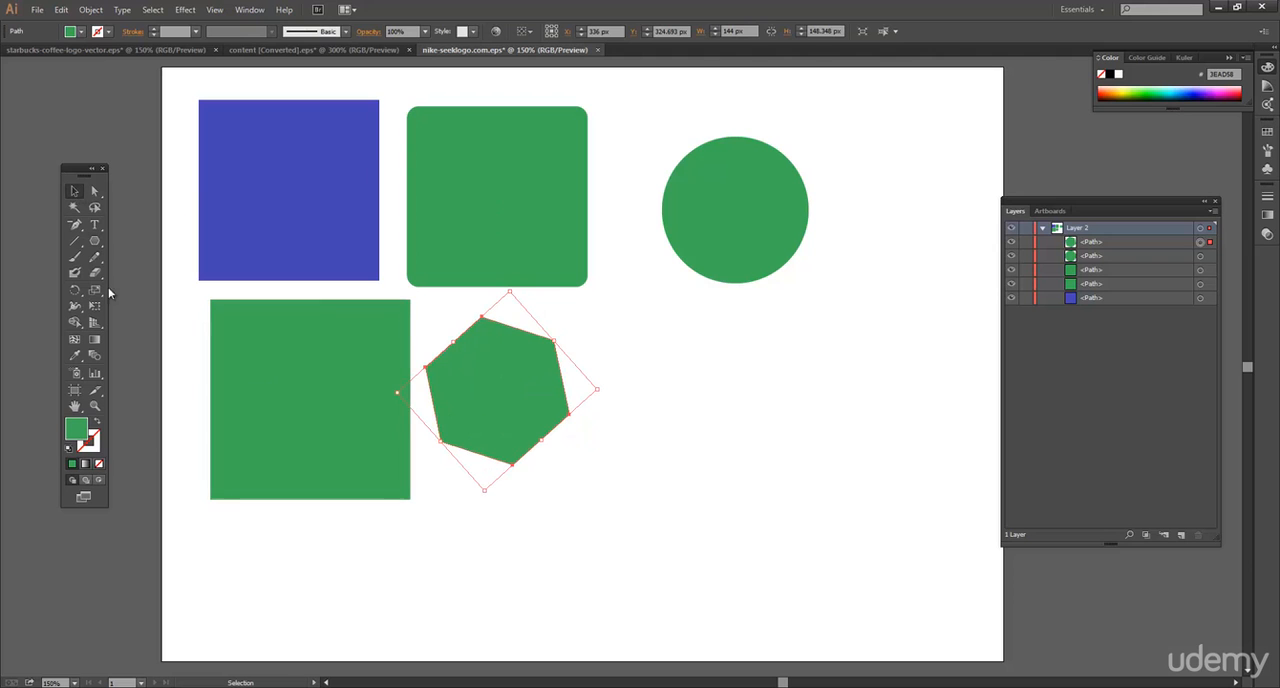
Create a triangle below the circle as a polygon with 3 sides and a 75.7816 px radius.
{"action": "left_click", "coordinate": [95, 245]}
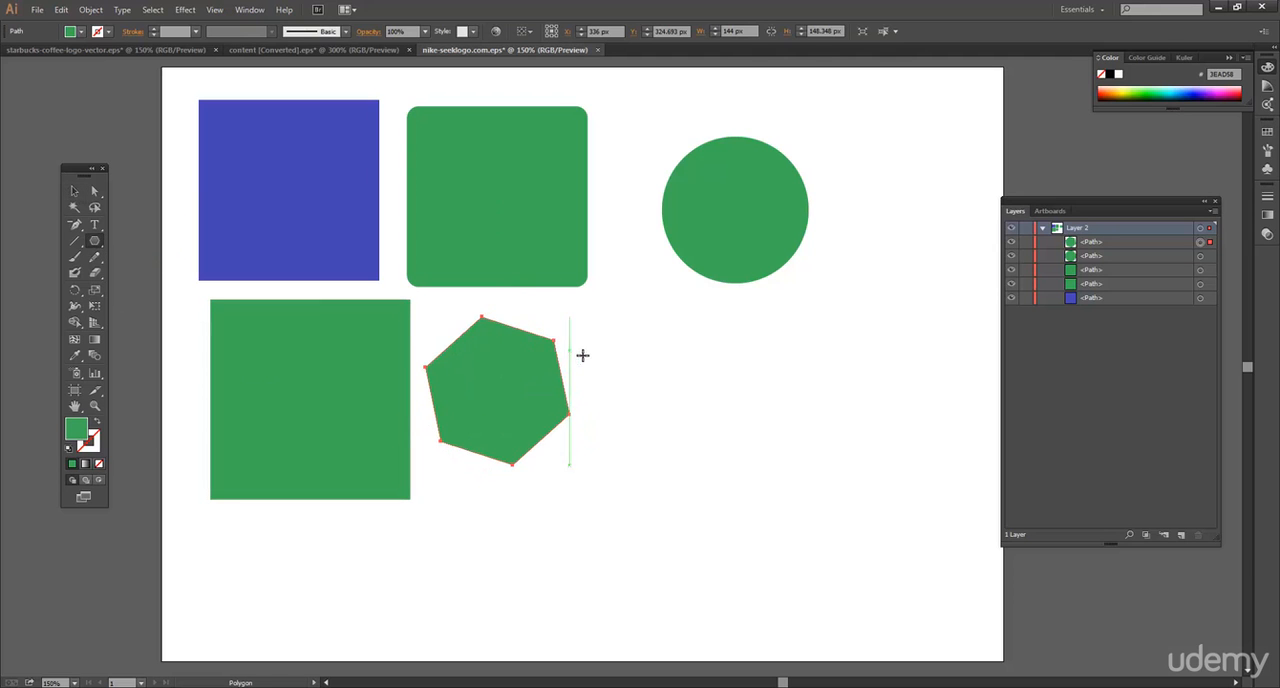
{"action": "left_click", "coordinate": [693, 365]}
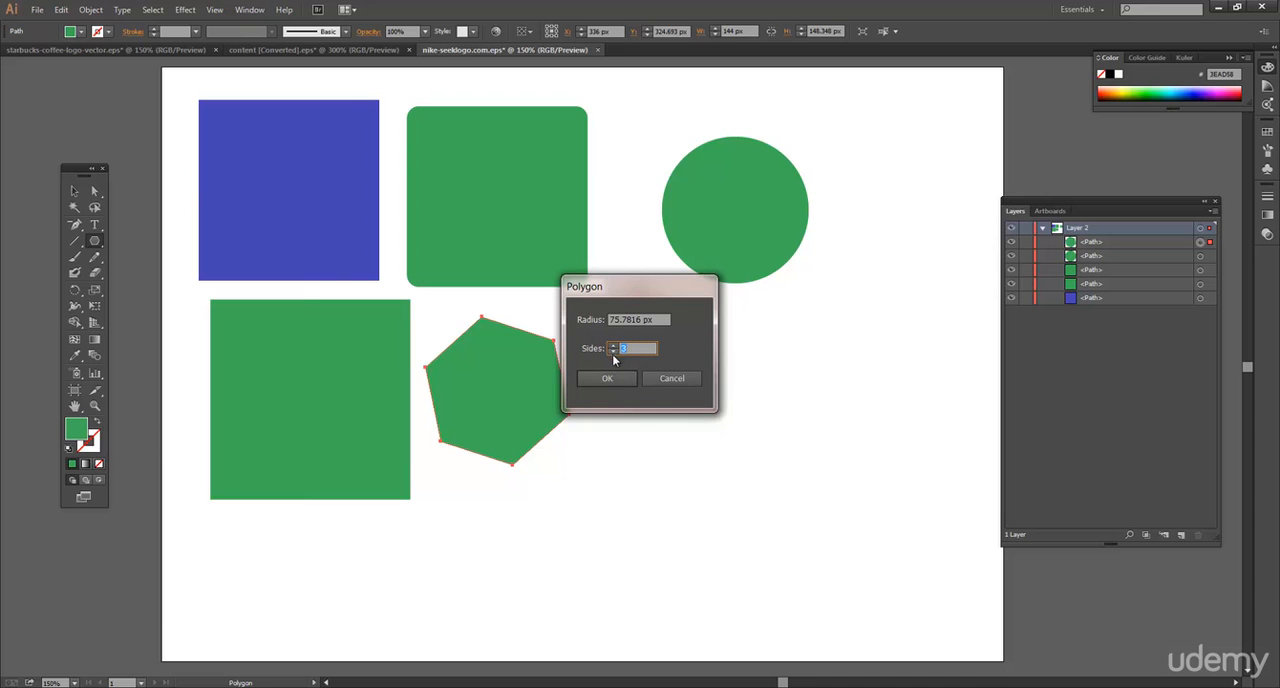
{"action": "left_click", "coordinate": [614, 377]}
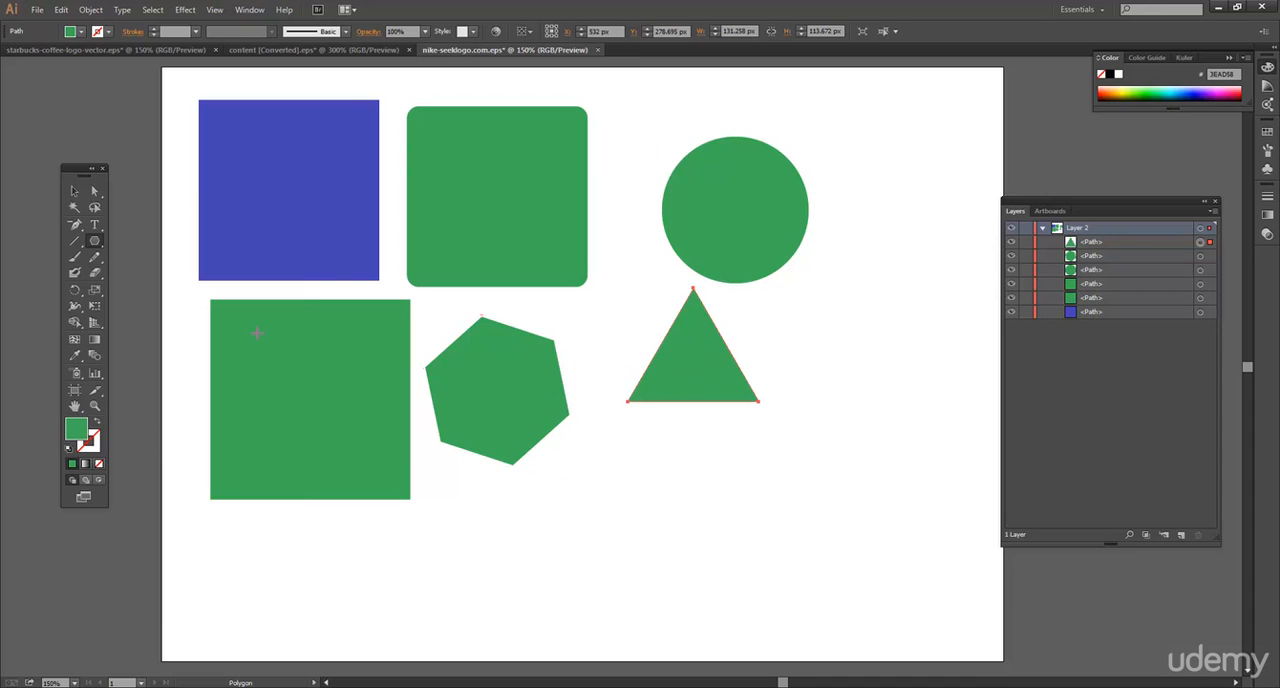
Draw a nine-sided polygon about 140 × 142 px between the hexagon and the triangle, adjusting the number of sides while drawing.
{"action": "left_click_drag", "start_coordinate": [614, 451], "coordinate": [671, 501]}
{"action": "key", "text": "Up"}
{"action": "key", "text": "Up"}
{"action": "key", "text": "Up"}
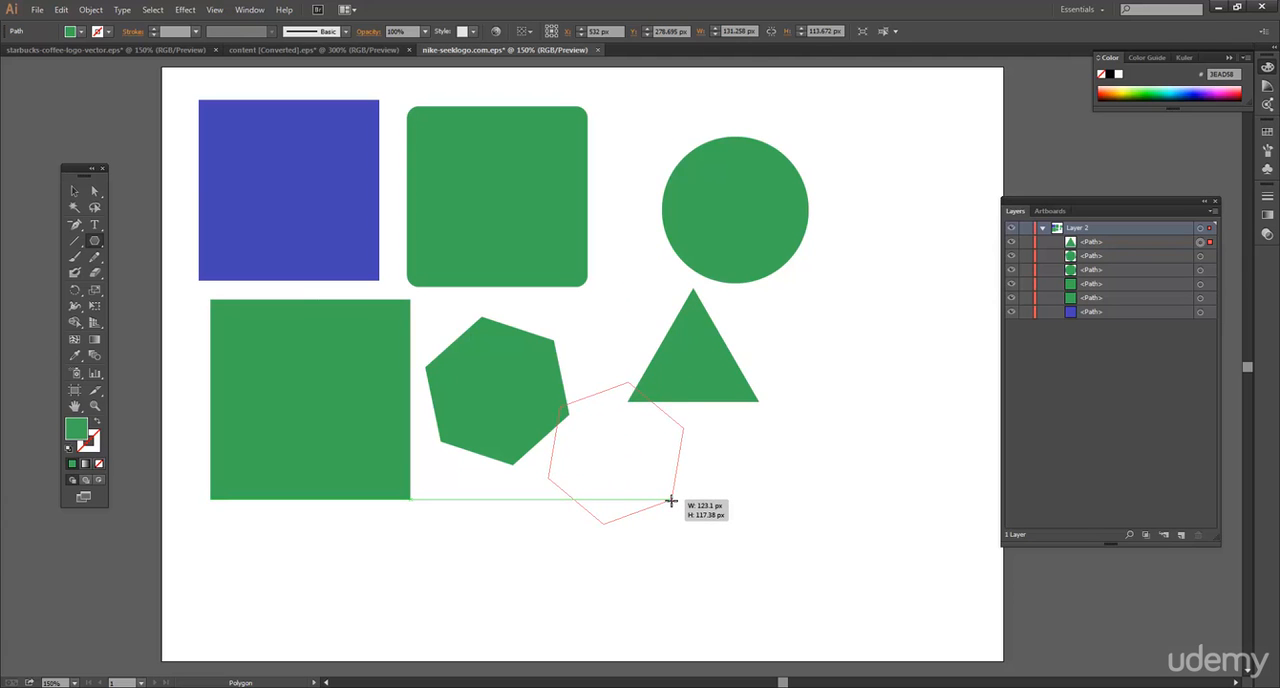
{"action": "key", "text": "Up"}
{"action": "key", "text": "Up"}
{"action": "key", "text": "Up"}
{"action": "key", "text": "Up"}
{"action": "key", "text": "Up"}
{"action": "key", "text": "Up"}
{"action": "key", "text": "Up"}
{"action": "key", "text": "Up"}
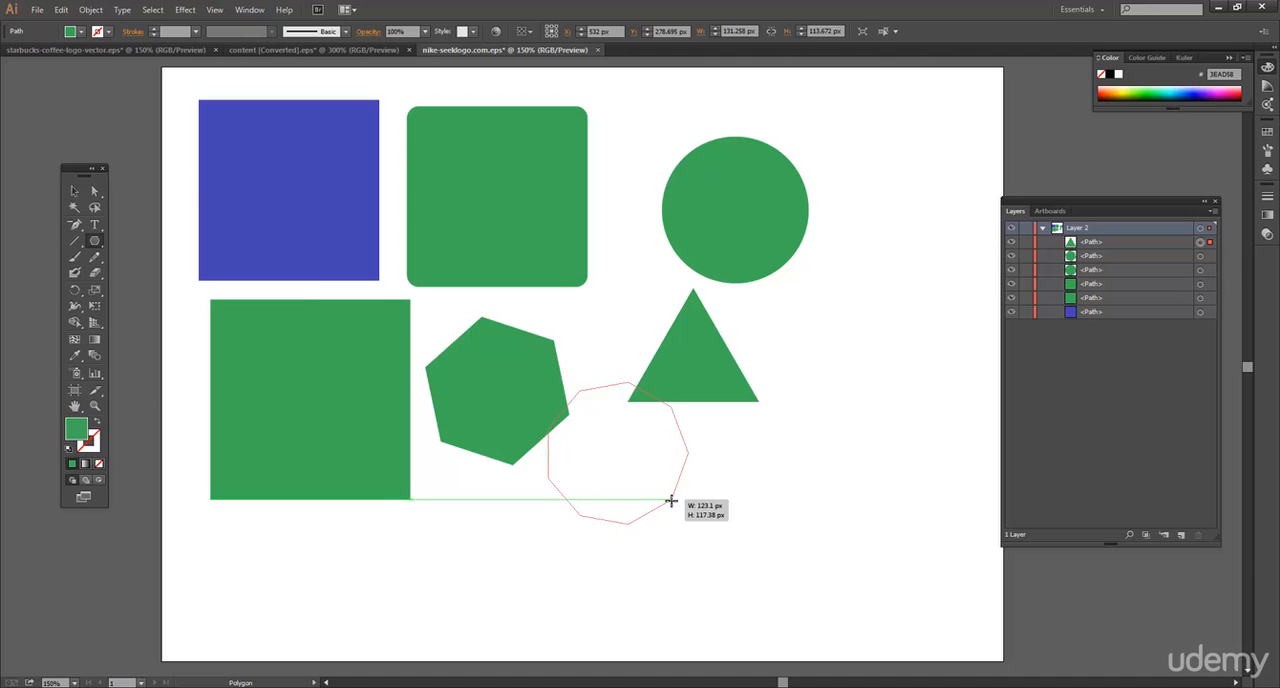
{"action": "key", "text": "Down"}
{"action": "key", "text": "Down"}
{"action": "key", "text": "Down"}
{"action": "key", "text": "Down"}
{"action": "key", "text": "Down"}
{"action": "key", "text": "Down"}
{"action": "key", "text": "Down"}
{"action": "key", "text": "Down"}
{"action": "key", "text": "Down"}
{"action": "key", "text": "Down"}
{"action": "key", "text": "Down"}
{"action": "key", "text": "Down"}
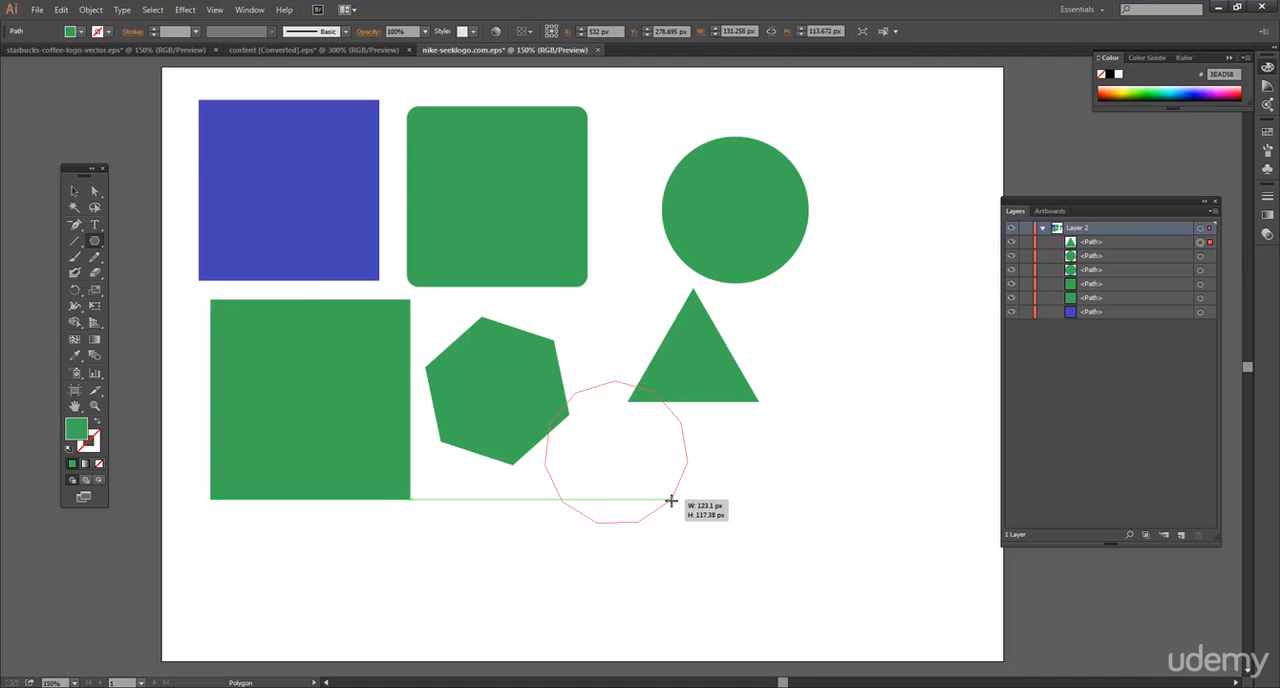
{"action": "key", "text": "Up"}
{"action": "key", "text": "Up"}
{"action": "key", "text": "Up"}
{"action": "key", "text": "Up"}
{"action": "key", "text": "Up"}
{"action": "key", "text": "Up"}
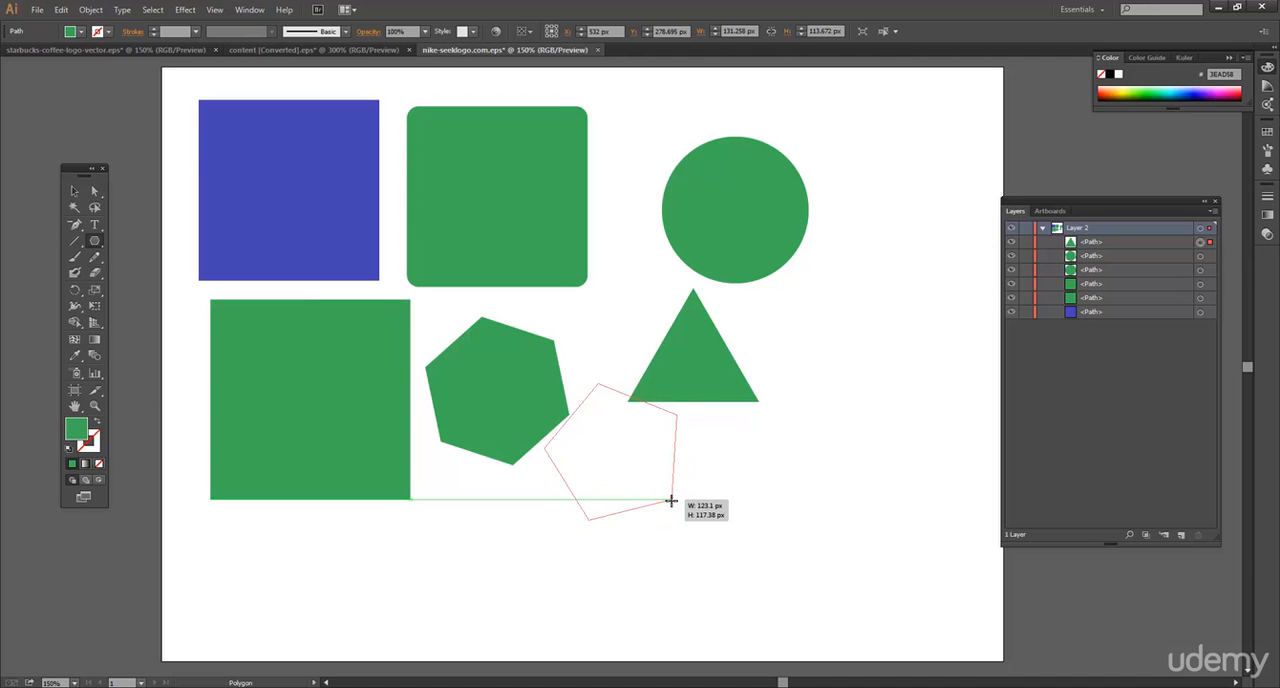
{"action": "left_click_drag", "start_coordinate": [670, 500], "coordinate": [670, 500]}
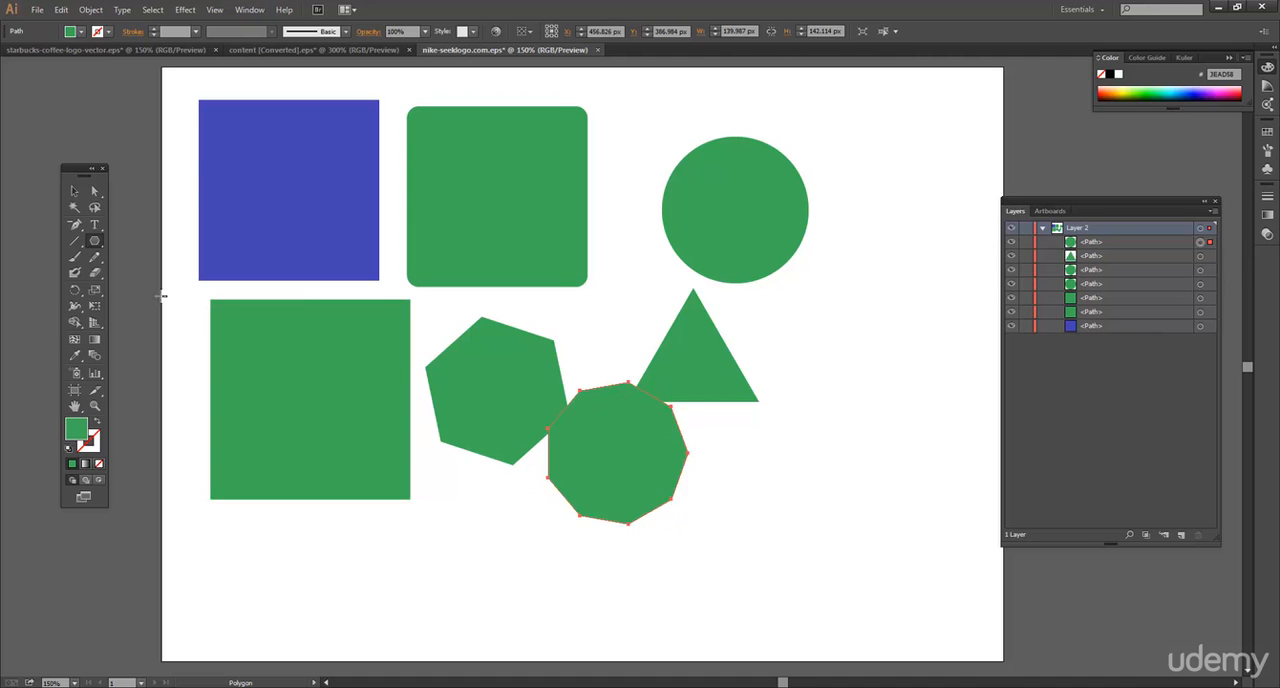
Move the nine-sided polygon down and to the right, clear of the hexagon and triangle, and select the triangle.
{"action": "left_click", "coordinate": [74, 190]}
{"action": "left_click", "coordinate": [708, 463]}
{"action": "left_click_drag", "start_coordinate": [666, 453], "coordinate": [706, 476]}
{"action": "left_click", "coordinate": [680, 374]}
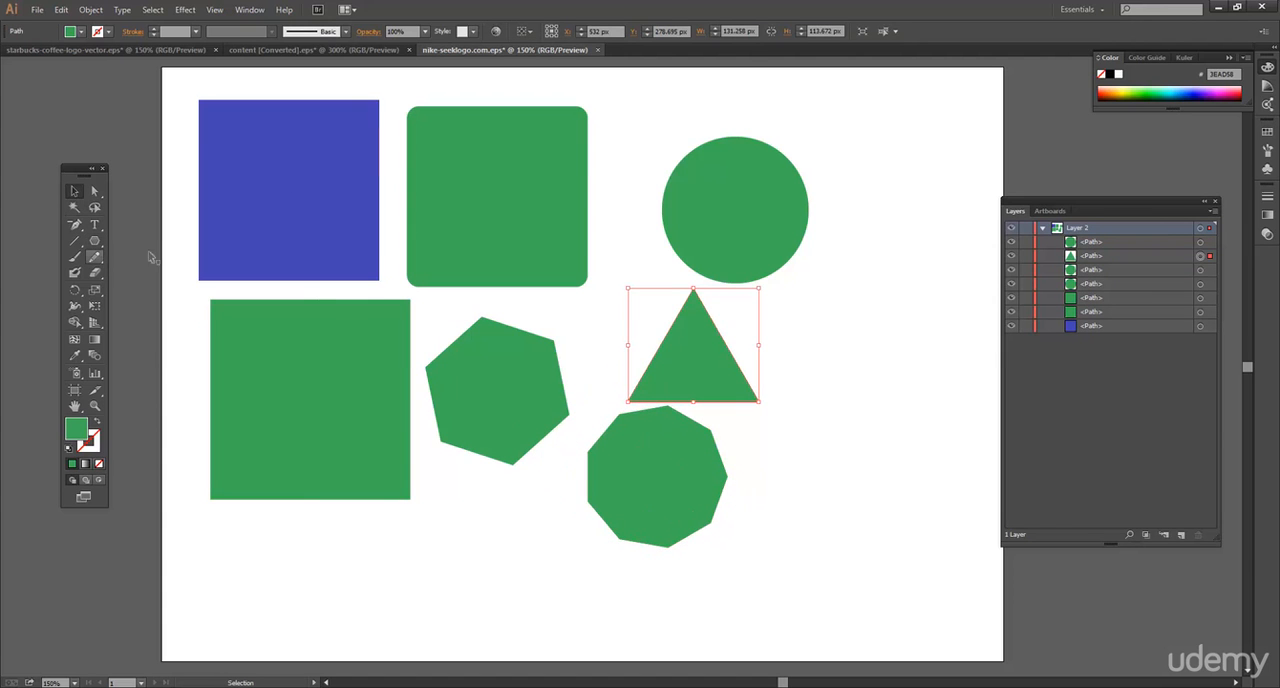
Delete all the shapes on the artboard together.
{"action": "left_click", "coordinate": [804, 469]}
{"action": "left_click_drag", "start_coordinate": [808, 517], "coordinate": [198, 131]}
{"action": "key", "text": "Delete"}
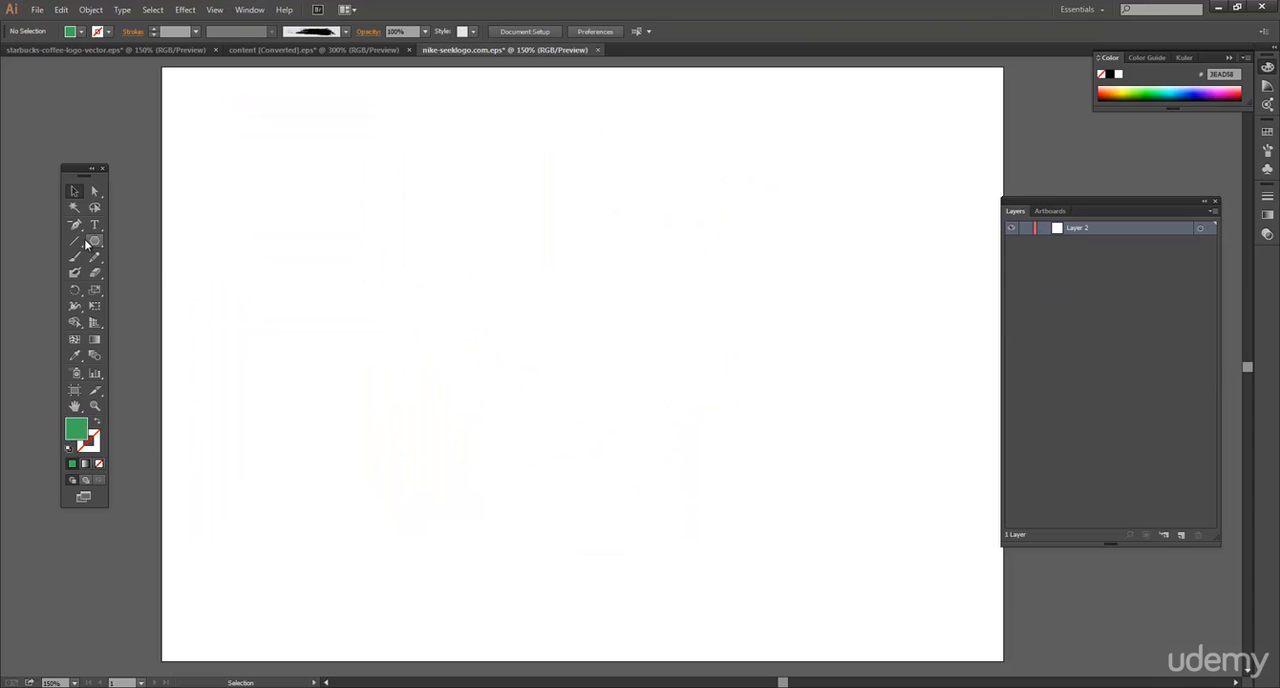
Draw an eight-pointed star about 536 px across over the artboard's upper-left area, adjusting the number of points while drawing.
{"action": "left_click_drag", "start_coordinate": [94, 241], "coordinate": [163, 305]}
{"action": "left_click_drag", "start_coordinate": [323, 201], "coordinate": [523, 380]}
{"action": "key", "text": "Up"}
{"action": "key", "text": "Up"}
{"action": "key", "text": "Up"}
{"action": "key", "text": "Up"}
{"action": "key", "text": "Up"}
{"action": "key", "text": "Up"}
{"action": "key", "text": "Up"}
{"action": "key", "text": "Up"}
{"action": "key", "text": "Up"}
{"action": "key", "text": "Up"}
{"action": "key", "text": "Up"}
{"action": "key", "text": "Up"}
{"action": "key", "text": "Up"}
{"action": "key", "text": "Up"}
{"action": "key", "text": "Up"}
{"action": "key", "text": "Up"}
{"action": "key", "text": "Down"}
{"action": "key", "text": "Down"}
{"action": "key", "text": "Down"}
{"action": "key", "text": "Down"}
{"action": "key", "text": "Down"}
{"action": "key", "text": "Down"}
{"action": "key", "text": "Down"}
{"action": "key", "text": "Down"}
{"action": "key", "text": "Down"}
{"action": "key", "text": "Down"}
{"action": "key", "text": "Down"}
{"action": "key", "text": "Down"}
{"action": "key", "text": "Down"}
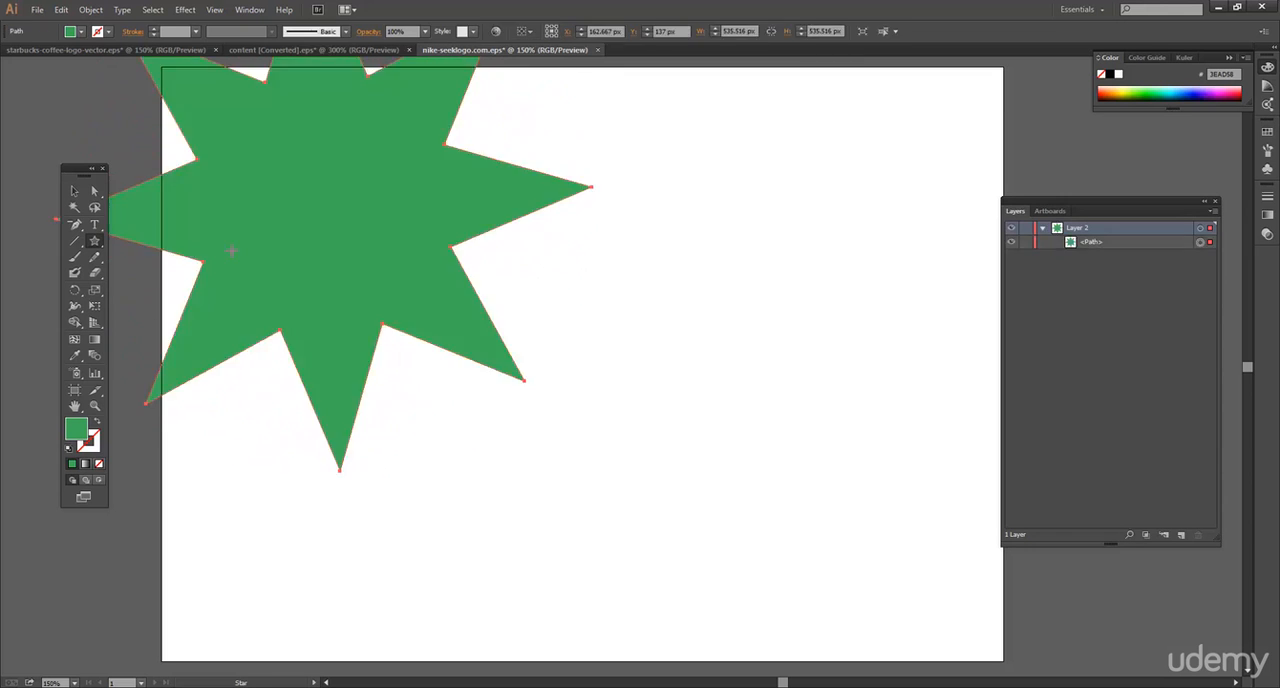
Move the large star to the middle of the artboard and delete it.
{"action": "key", "text": "v"}
{"action": "left_click_drag", "start_coordinate": [332, 232], "coordinate": [546, 396]}
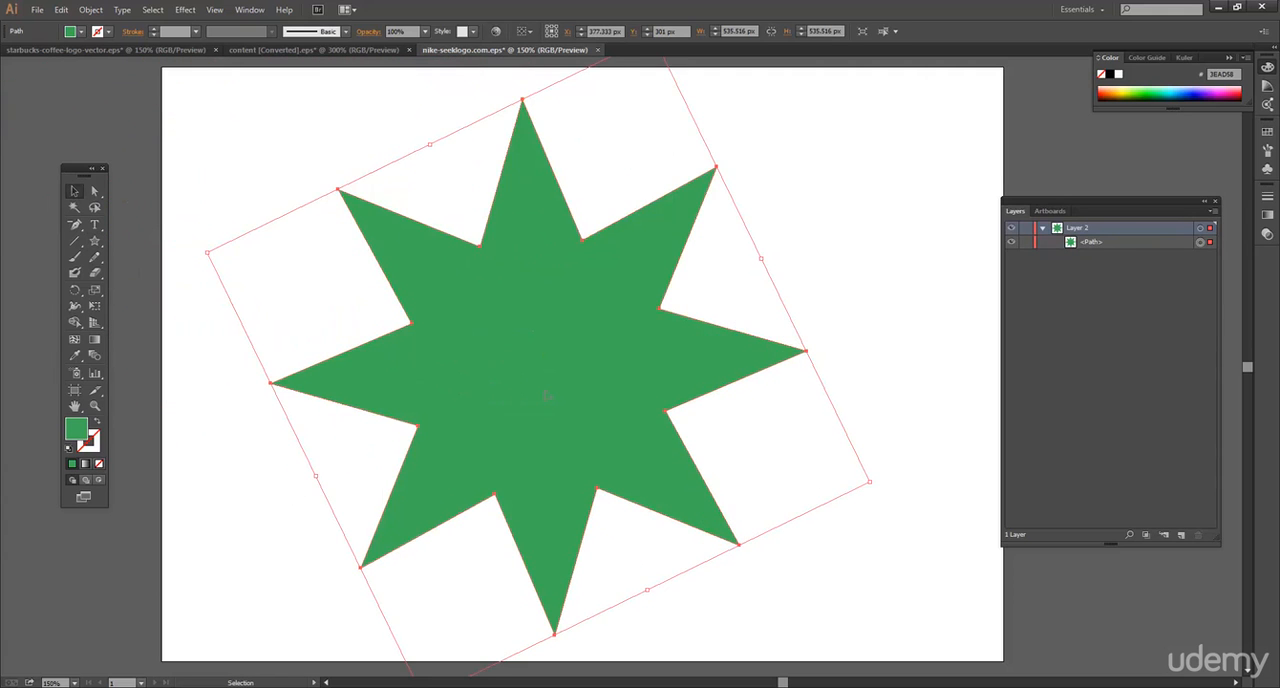
{"action": "key", "text": "Delete"}
Draw an eight-pointed star about 191 px across and, to its right, a longer-armed one about 270 px across.
{"action": "left_click", "coordinate": [95, 241]}
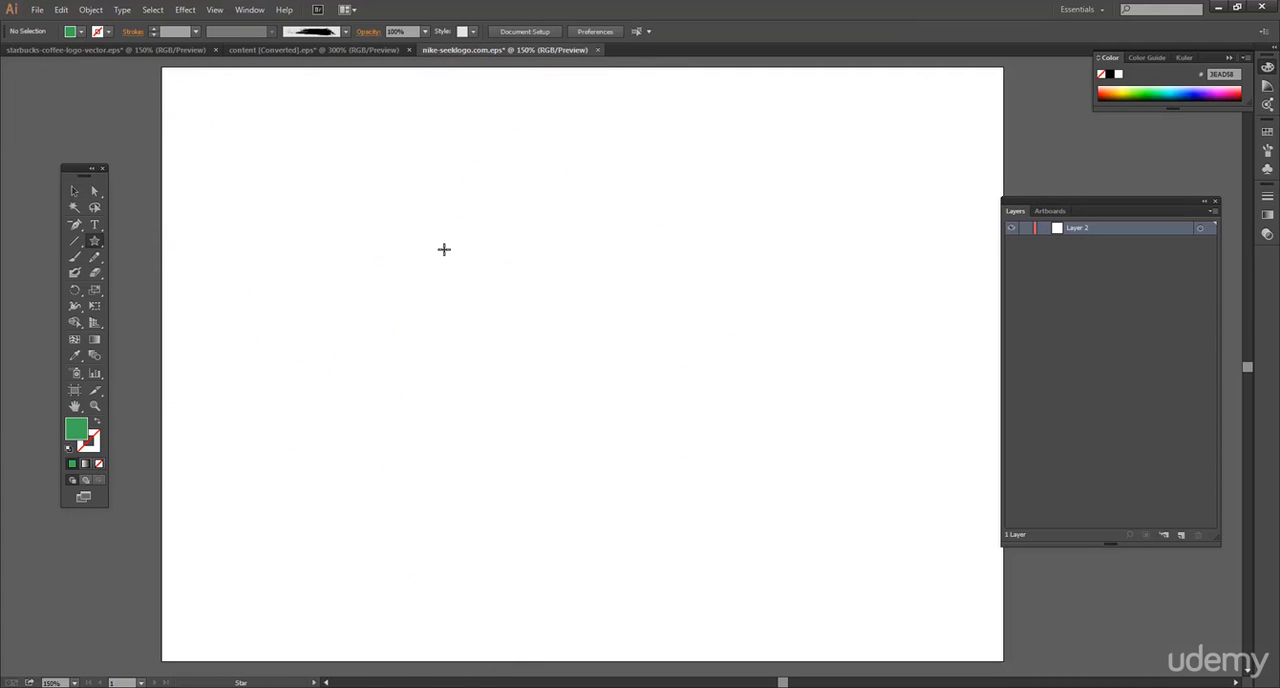
{"action": "left_click_drag", "start_coordinate": [450, 261], "coordinate": [531, 320]}
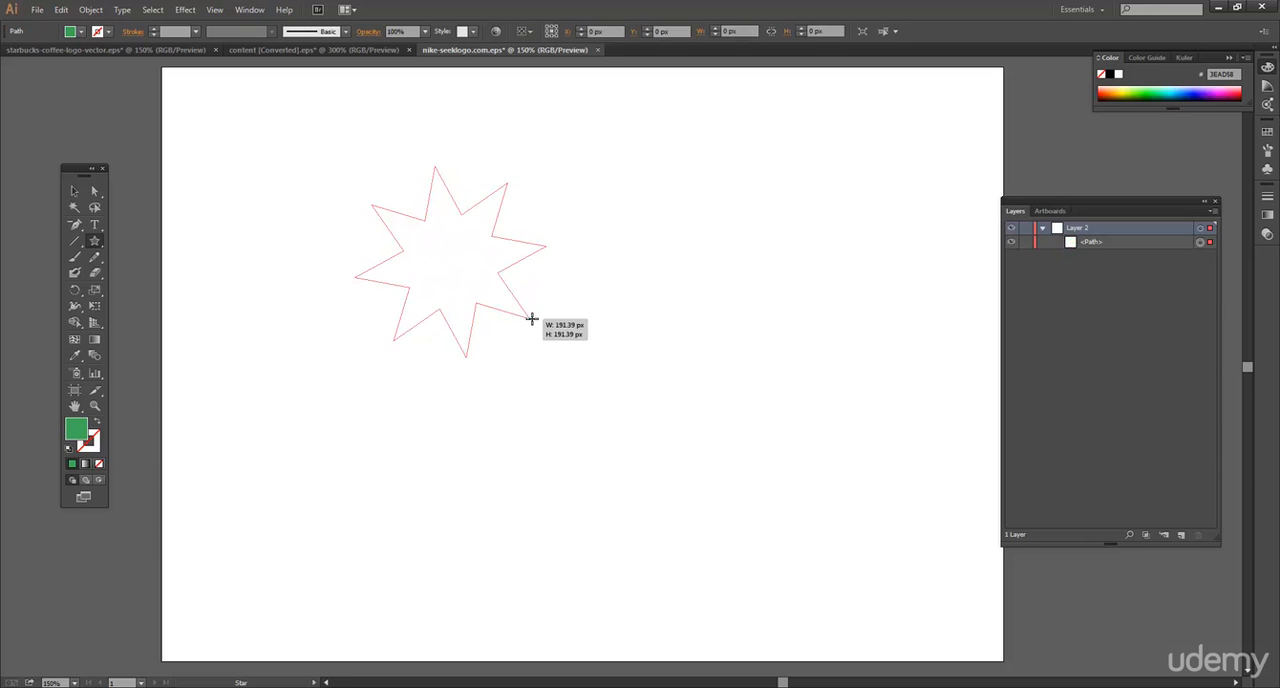
{"action": "left_click_drag", "start_coordinate": [663, 302], "coordinate": [618, 372]}
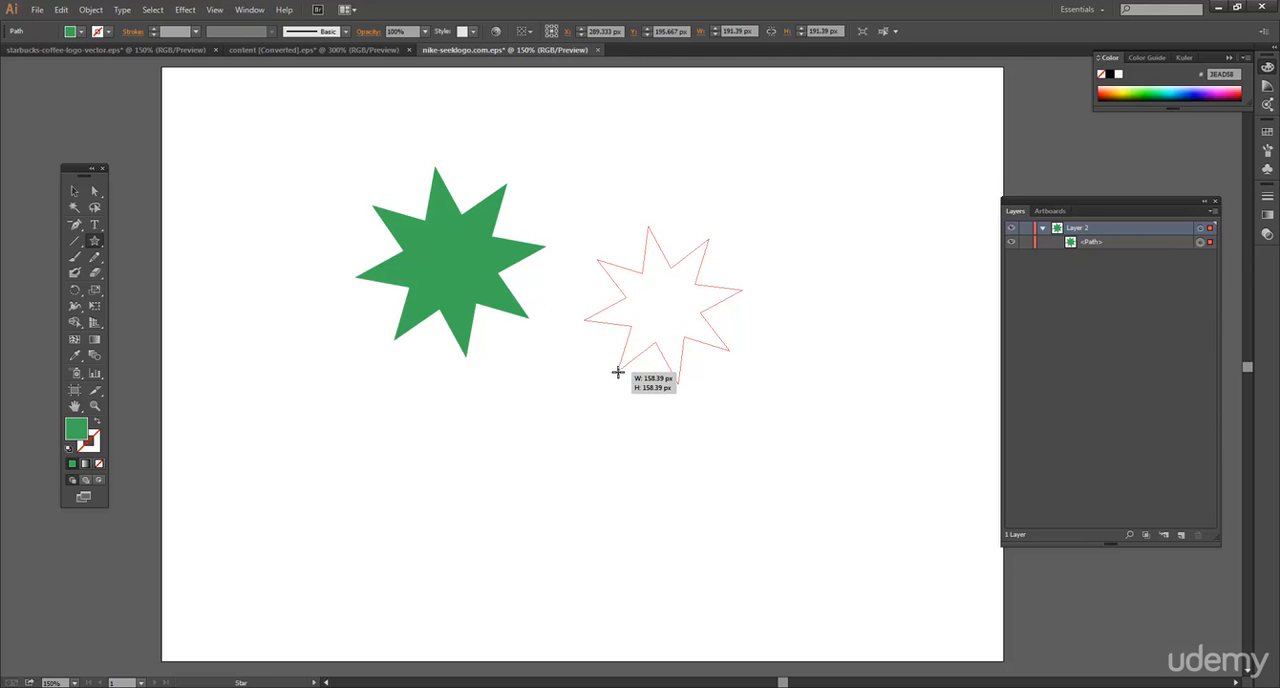
{"action": "left_click_drag", "start_coordinate": [618, 372], "coordinate": [609, 432]}
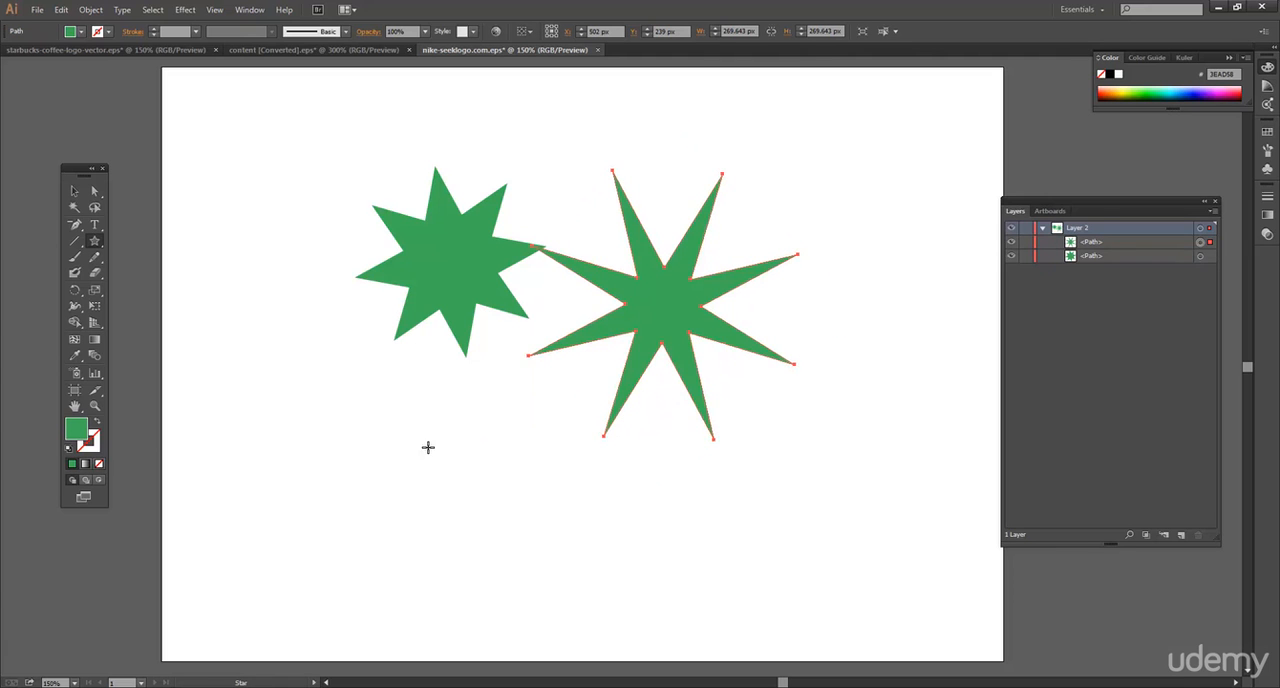
Draw a third eight-pointed star about 386 px across with very thin arms below the first, and nudge it upward.
{"action": "left_click_drag", "start_coordinate": [422, 457], "coordinate": [587, 555]}
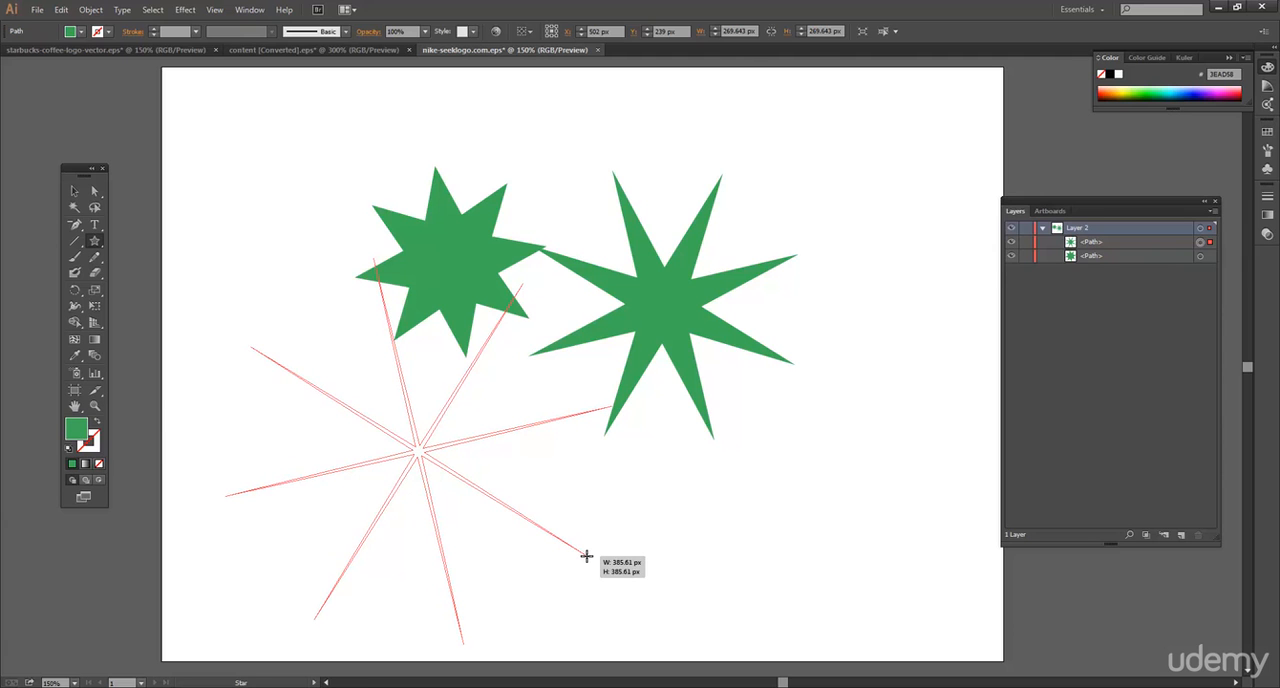
{"action": "left_click_drag", "start_coordinate": [587, 555], "coordinate": [587, 555]}
{"action": "left_click", "coordinate": [74, 191]}
{"action": "left_click", "coordinate": [271, 180]}
{"action": "left_click_drag", "start_coordinate": [417, 457], "coordinate": [418, 430]}
Add the other two stars to the selection and delete all three.
{"action": "left_click", "coordinate": [455, 262], "text": "shift"}
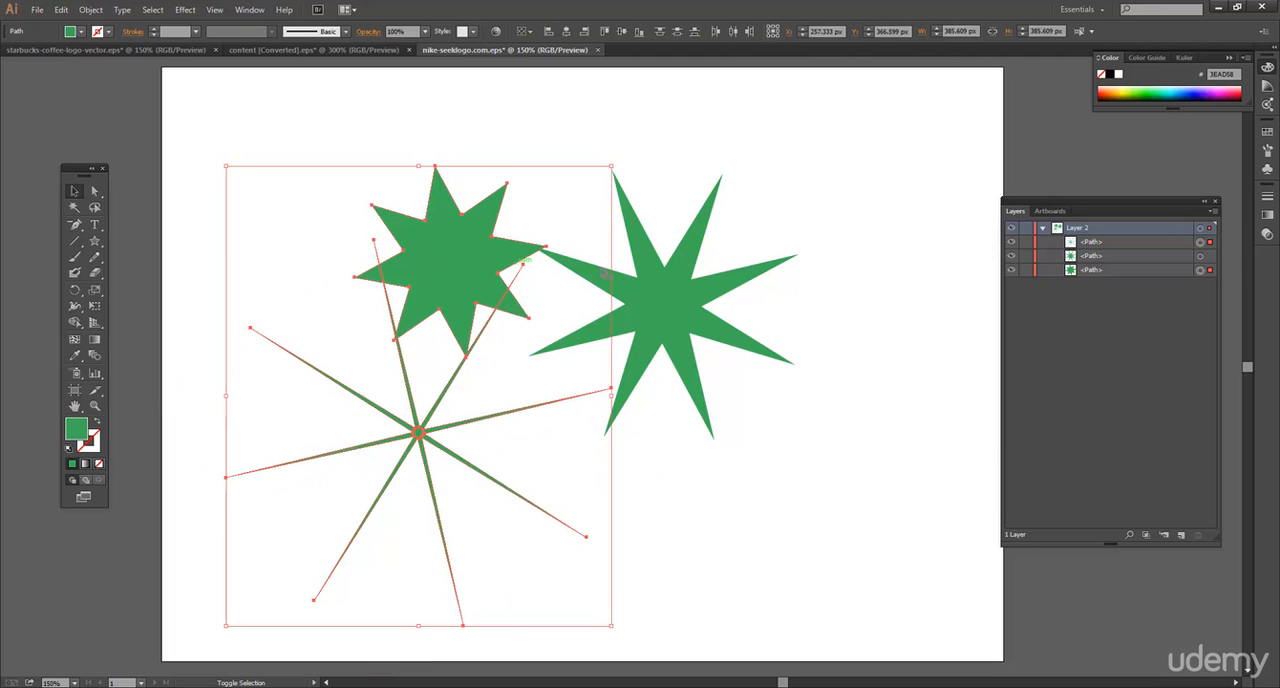
{"action": "left_click", "coordinate": [672, 283], "text": "shift"}
{"action": "key", "text": "Delete"}
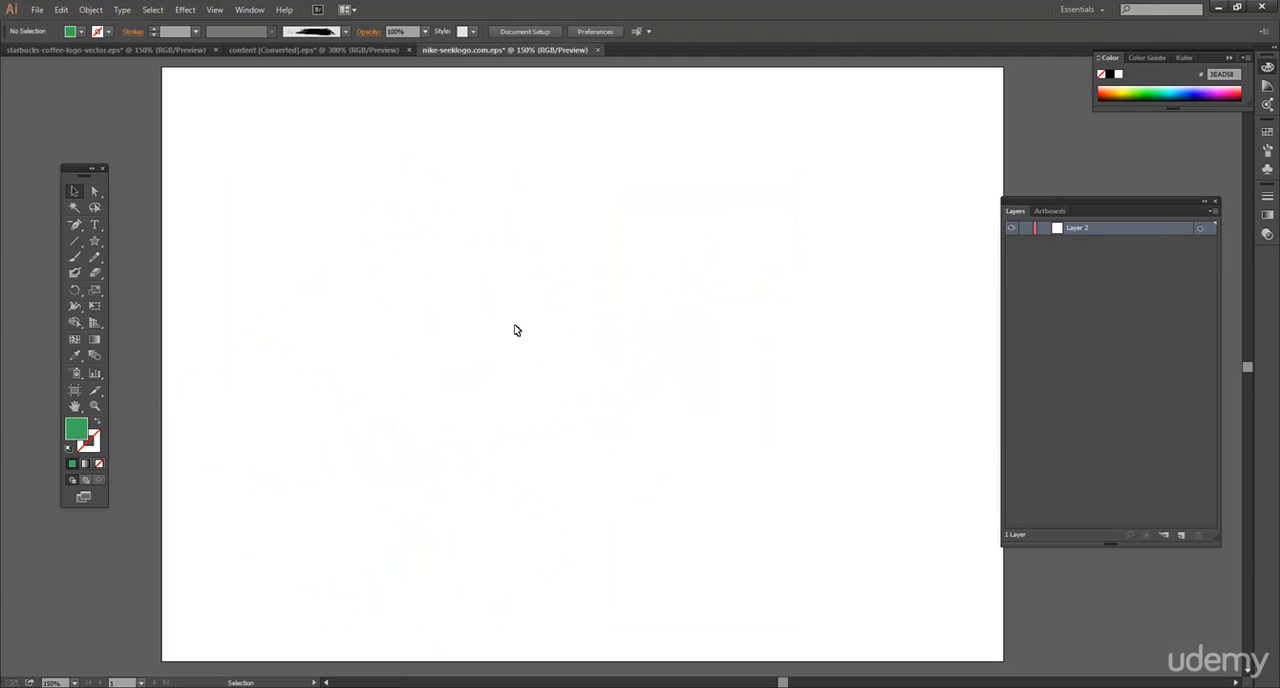
Draw seven thin-armed eight-pointed stars of different sizes scattered across the artboard.
{"action": "left_click", "coordinate": [95, 241]}
{"action": "left_click_drag", "start_coordinate": [279, 160], "coordinate": [292, 175]}
{"action": "left_click_drag", "start_coordinate": [360, 271], "coordinate": [379, 290]}
{"action": "left_click_drag", "start_coordinate": [544, 231], "coordinate": [588, 275]}
{"action": "left_click_drag", "start_coordinate": [751, 279], "coordinate": [815, 343]}
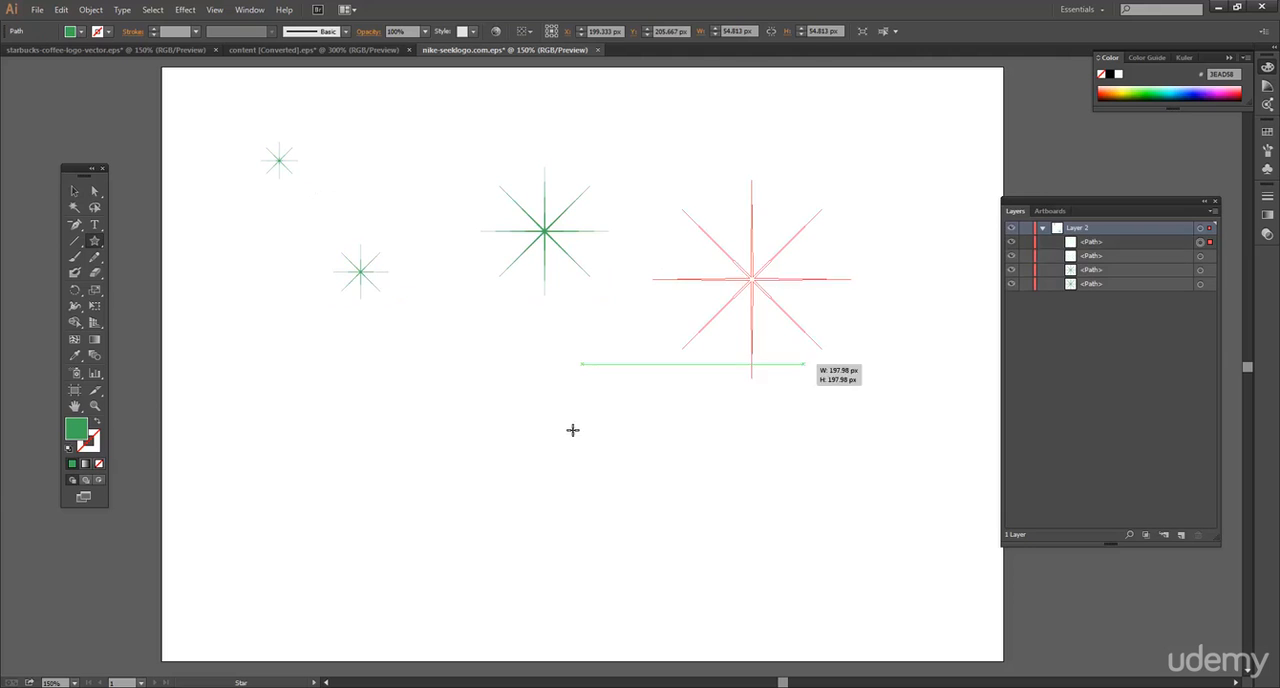
{"action": "left_click_drag", "start_coordinate": [329, 443], "coordinate": [429, 543]}
{"action": "left_click_drag", "start_coordinate": [544, 451], "coordinate": [590, 497]}
{"action": "left_click_drag", "start_coordinate": [762, 454], "coordinate": [840, 504]}
Delete all the scattered thin-armed stars together.
{"action": "left_click", "coordinate": [74, 191]}
{"action": "left_click", "coordinate": [498, 170]}
{"action": "left_click_drag", "start_coordinate": [914, 171], "coordinate": [204, 497]}
{"action": "key", "text": "Delete"}
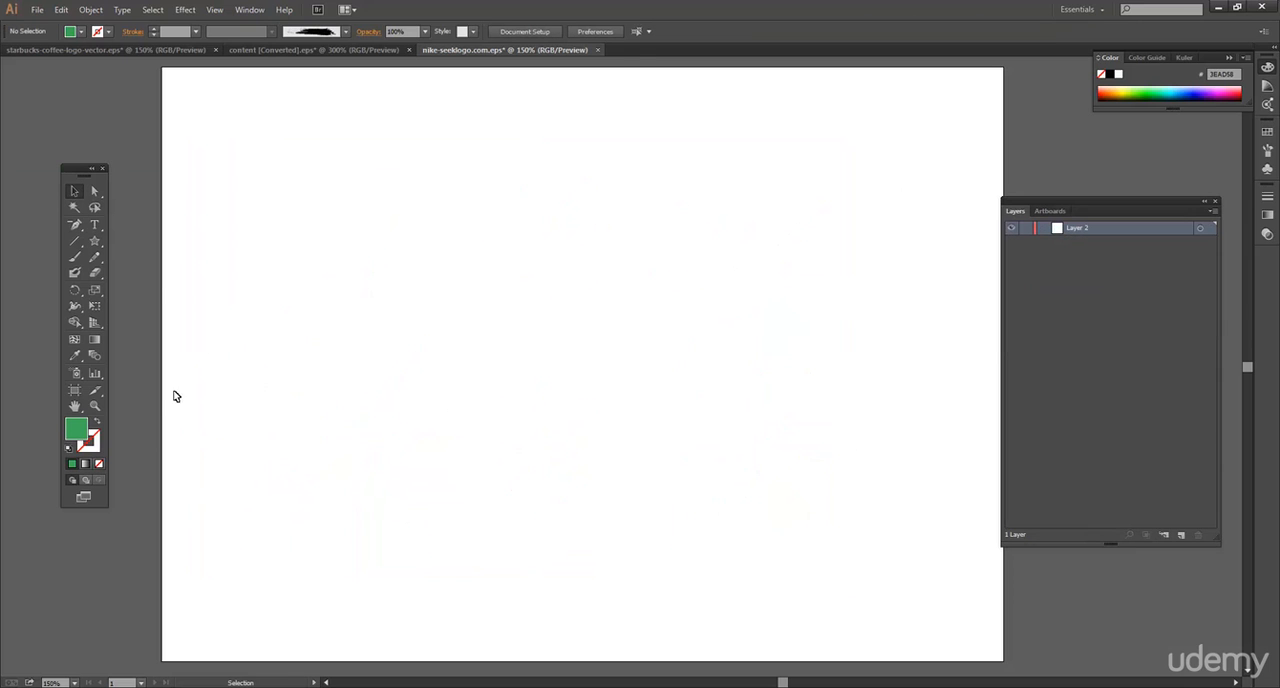
Activate the Pencil tool and set the brush definition to 7 pt. Round.
{"action": "left_click_drag", "start_coordinate": [95, 241], "coordinate": [140, 243]}
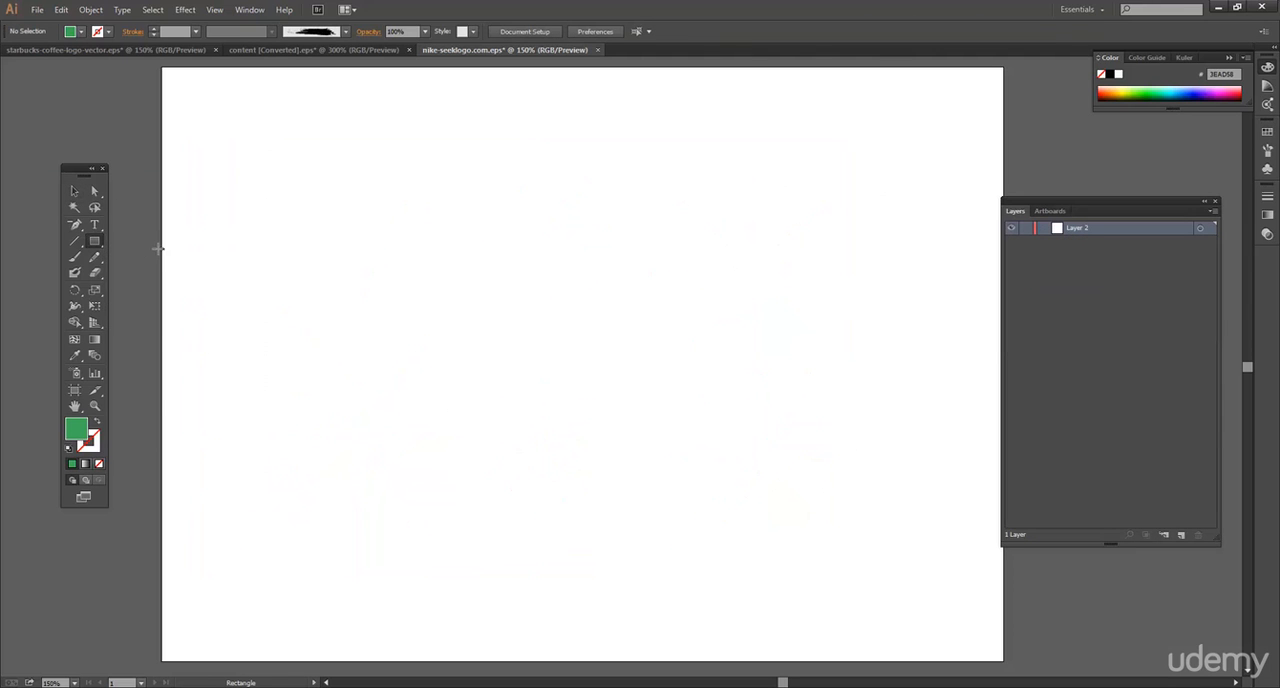
{"action": "left_click", "coordinate": [93, 260]}
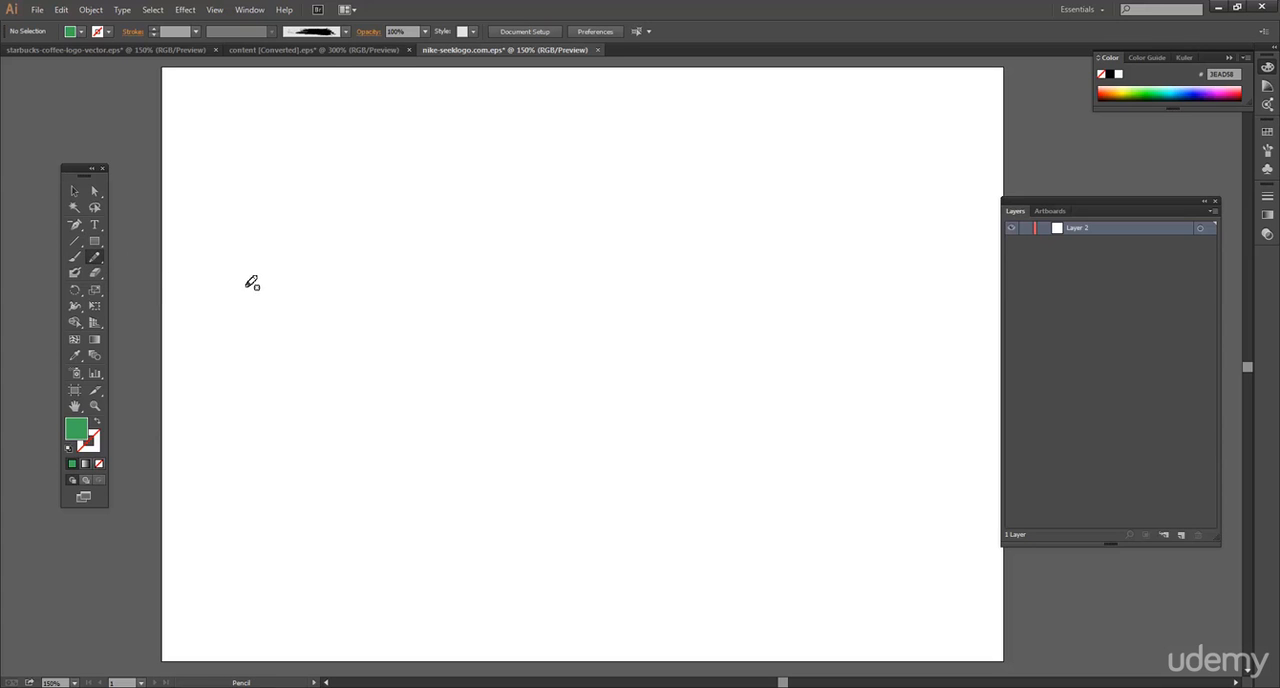
{"action": "left_click", "coordinate": [345, 32]}
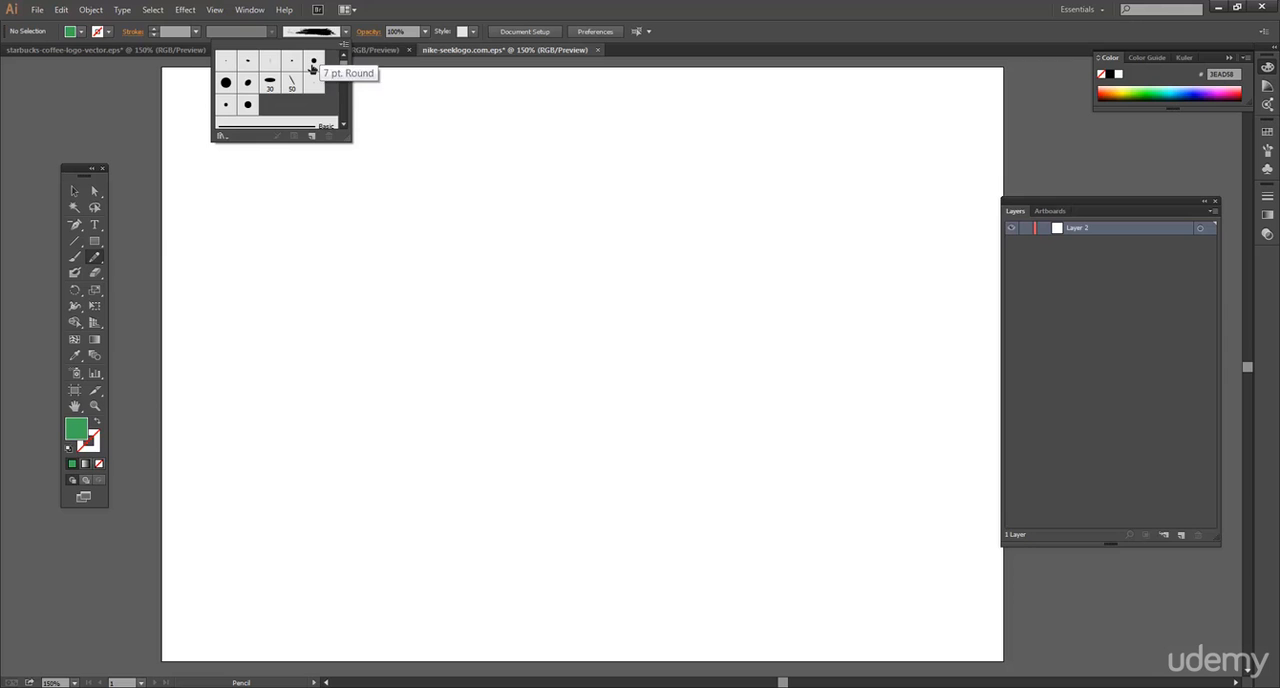
{"action": "left_click", "coordinate": [312, 63]}
{"action": "left_click", "coordinate": [93, 258]}
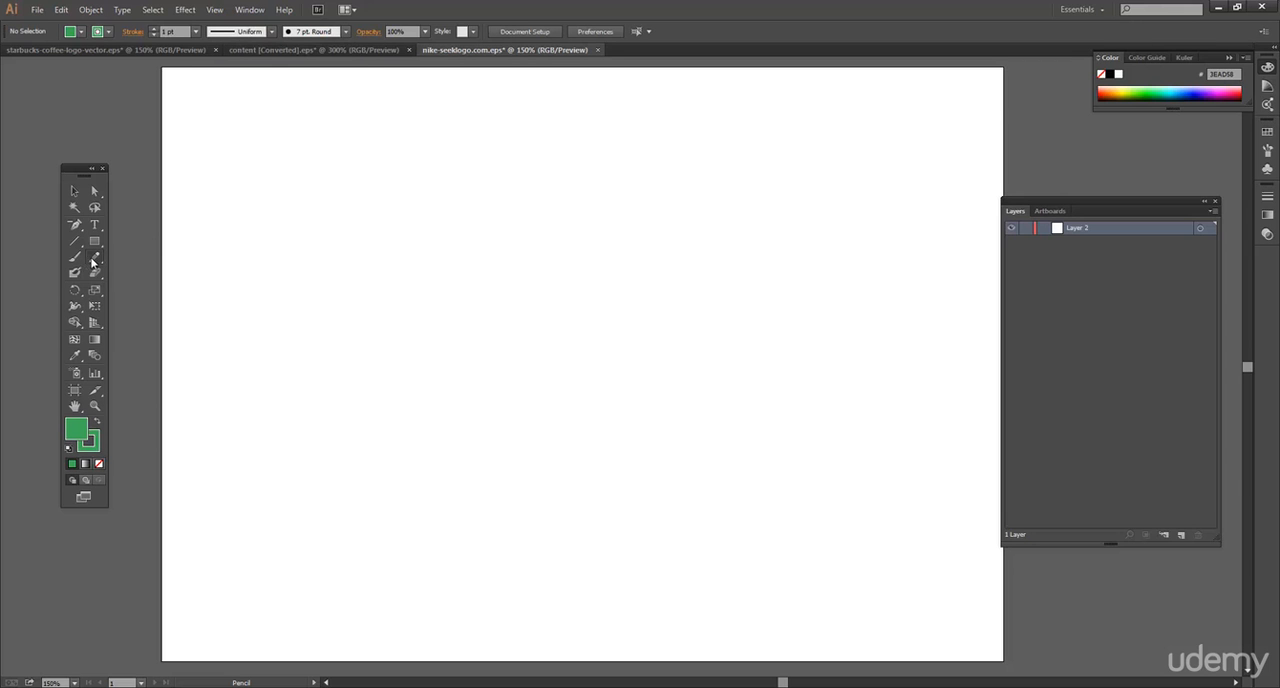
Try out two freehand wavy curves across the artboard, the lower one about 470 × 209 px, and undo both.
{"action": "mouse_move", "coordinate": [318, 321]}
{"action": "left_mouse_down"}
{"action": "mouse_move", "coordinate": [322, 280]}
{"action": "mouse_move", "coordinate": [428, 229]}
{"action": "mouse_move", "coordinate": [533, 407]}
{"action": "mouse_move", "coordinate": [703, 246]}
{"action": "left_mouse_up"}
{"action": "mouse_move", "coordinate": [260, 367]}
{"action": "left_mouse_down"}
{"action": "mouse_move", "coordinate": [583, 468]}
{"action": "mouse_move", "coordinate": [731, 312]}
{"action": "left_mouse_up"}
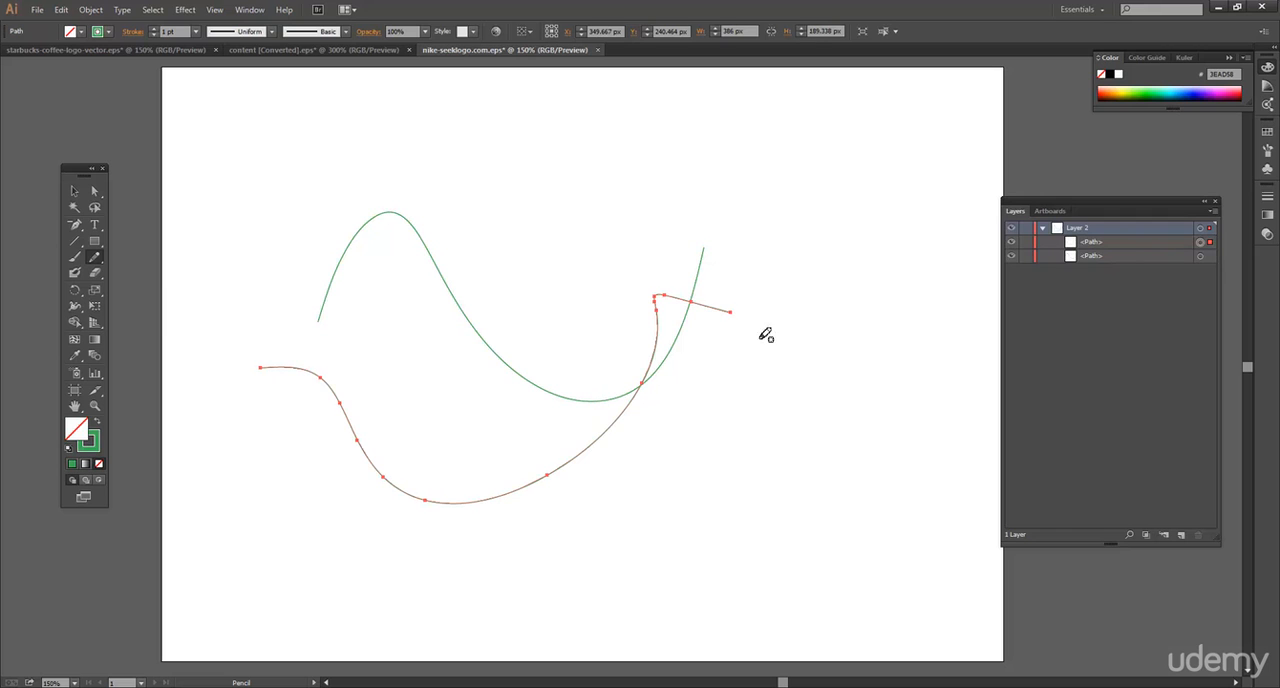
{"action": "left_click", "coordinate": [95, 260]}
{"action": "key", "text": "ctrl+z"}
{"action": "key", "text": "ctrl+z"}
{"action": "key", "text": "ctrl+z"}
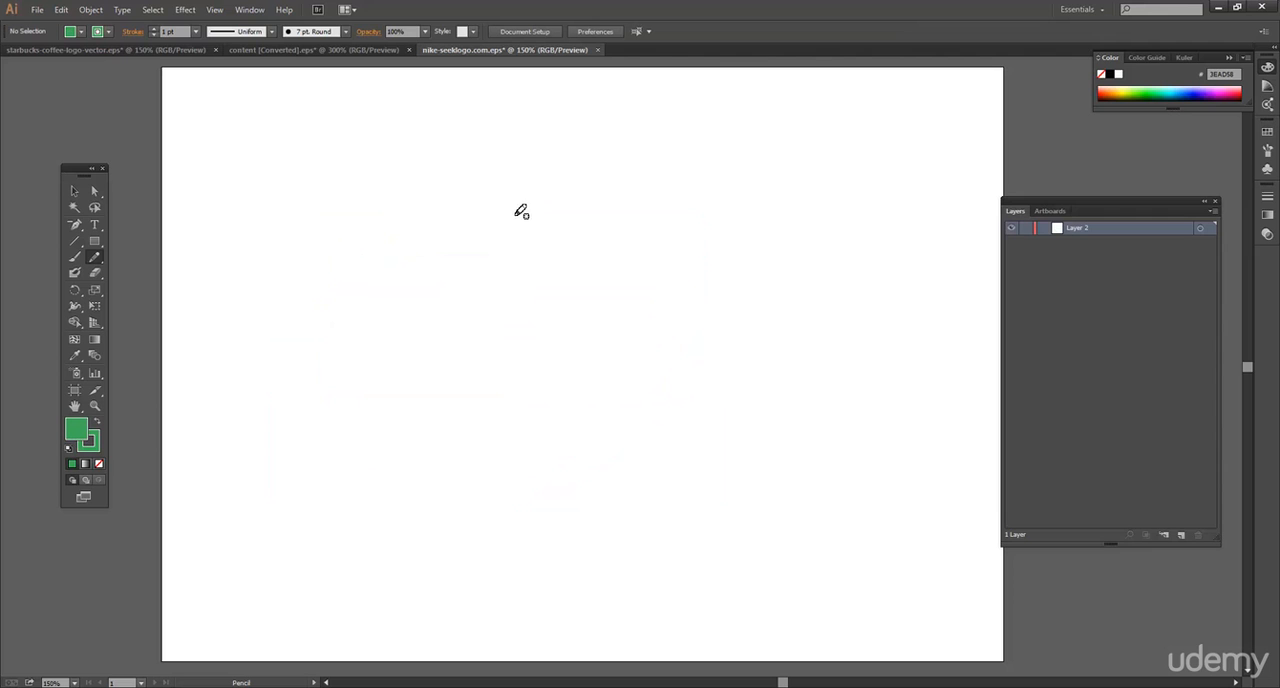
Draw a closed, rounded freehand shape about 255 × 263 px with the Pencil tool and select it by its outline.
{"action": "mouse_move", "coordinate": [545, 211]}
{"action": "left_mouse_down"}
{"action": "mouse_move", "coordinate": [471, 201]}
{"action": "mouse_move", "coordinate": [419, 209]}
{"action": "mouse_move", "coordinate": [328, 296]}
{"action": "mouse_move", "coordinate": [315, 361]}
{"action": "mouse_move", "coordinate": [378, 486]}
{"action": "mouse_move", "coordinate": [534, 483]}
{"action": "mouse_move", "coordinate": [592, 443]}
{"action": "mouse_move", "coordinate": [610, 387]}
{"action": "mouse_move", "coordinate": [602, 326]}
{"action": "mouse_move", "coordinate": [549, 211]}
{"action": "left_mouse_up"}
{"action": "left_click_drag", "start_coordinate": [549, 211], "coordinate": [551, 211]}
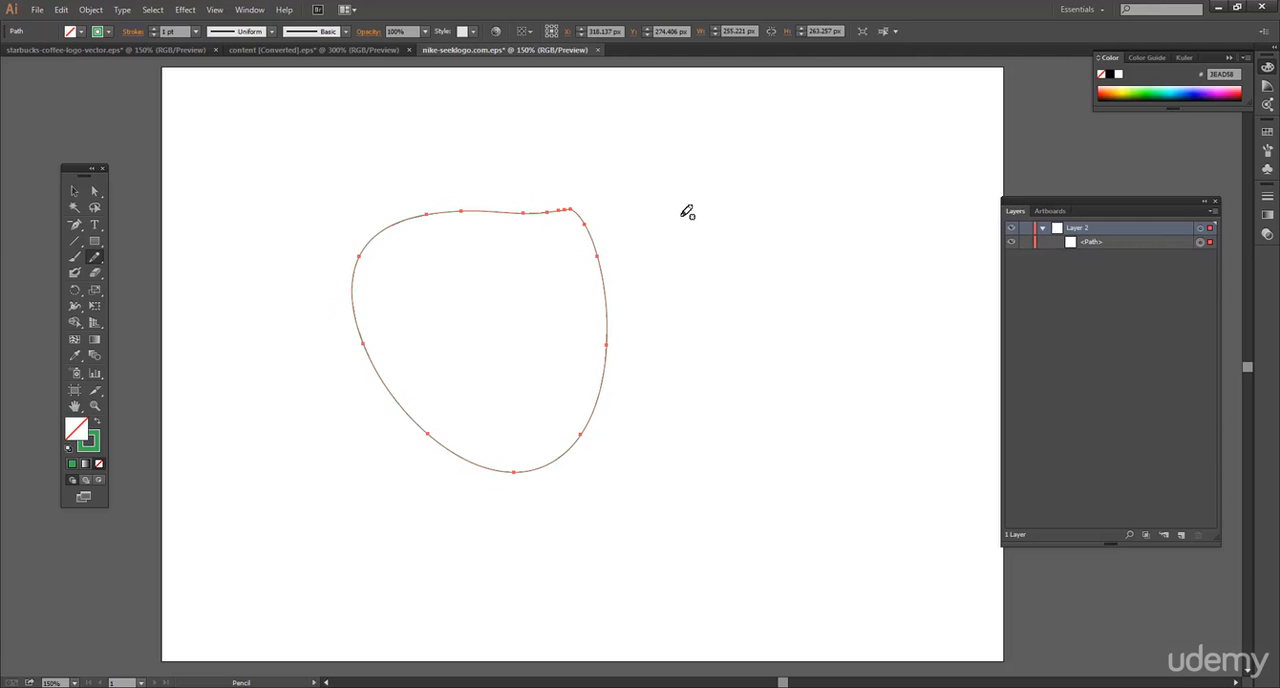
{"action": "left_click", "coordinate": [74, 190]}
{"action": "left_click", "coordinate": [731, 300]}
{"action": "left_click_drag", "start_coordinate": [510, 299], "coordinate": [617, 302]}
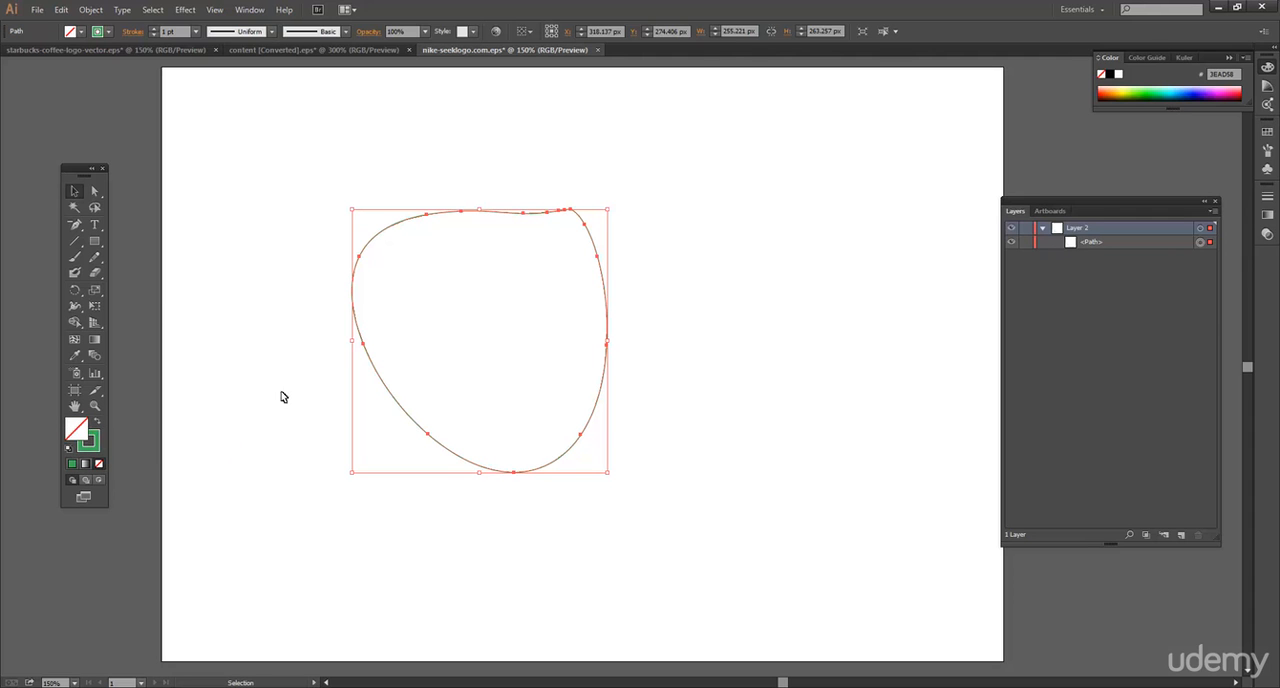
{"action": "left_click", "coordinate": [352, 375]}
{"action": "left_click", "coordinate": [375, 369]}
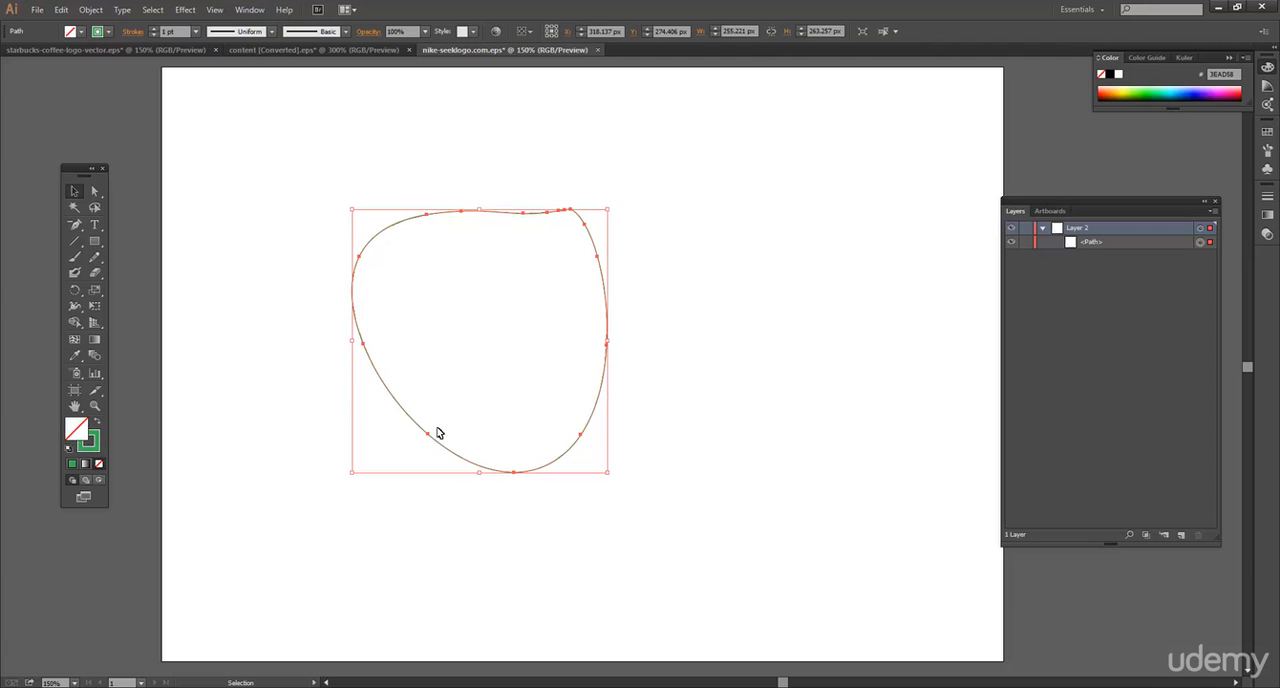
Swap the freehand shape's fill and stroke so it has a green fill and no outline.
{"action": "left_click", "coordinate": [95, 447]}
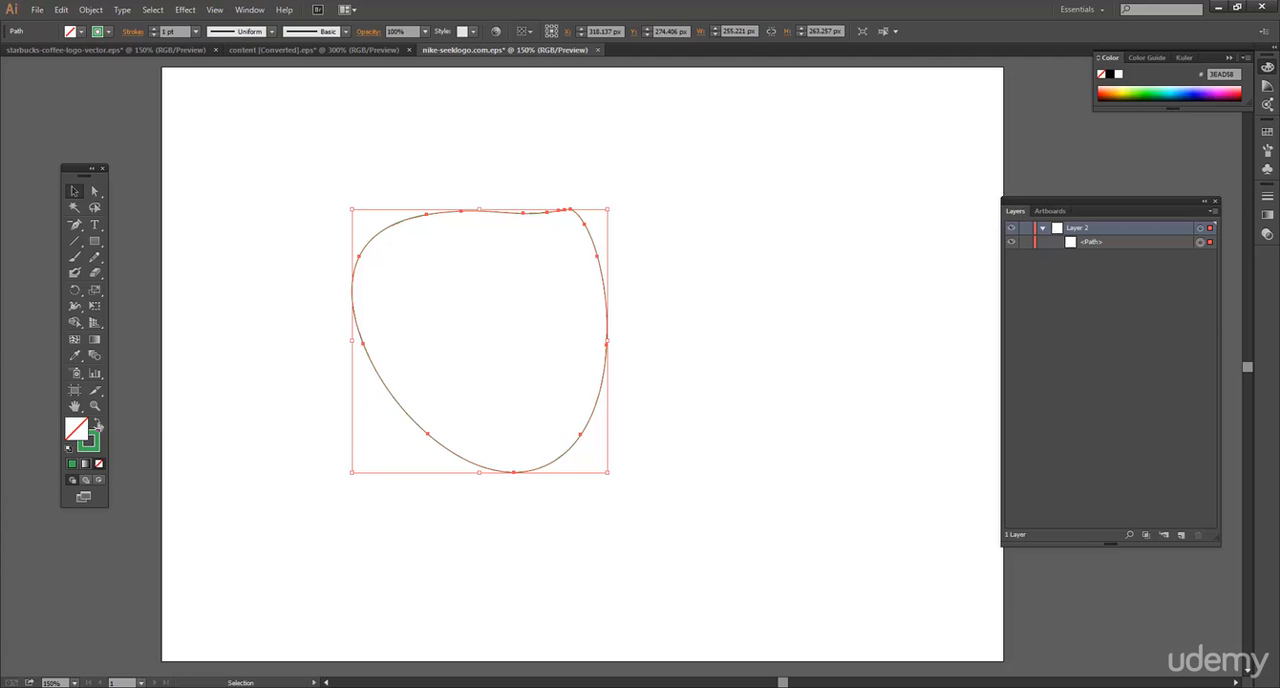
{"action": "left_click", "coordinate": [97, 425]}
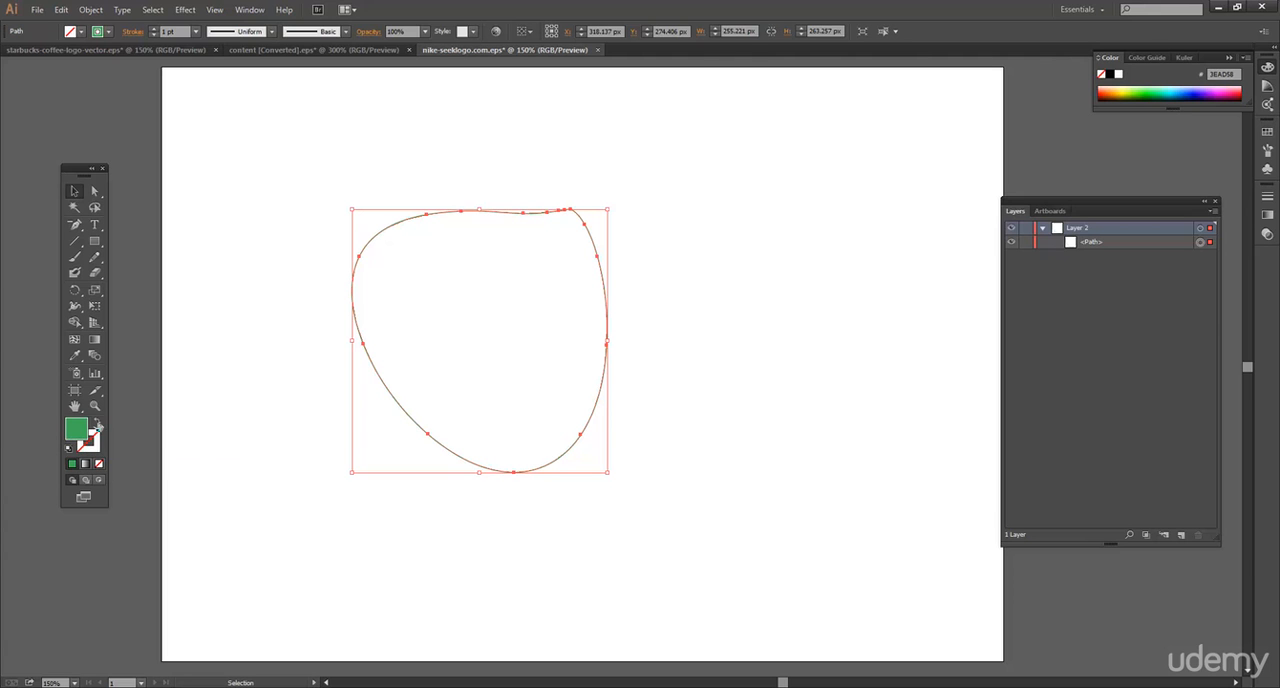
{"action": "left_click", "coordinate": [236, 359]}
Give the green freehand shape a dark blue stroke with color 1D1D75.
{"action": "left_click", "coordinate": [430, 298]}
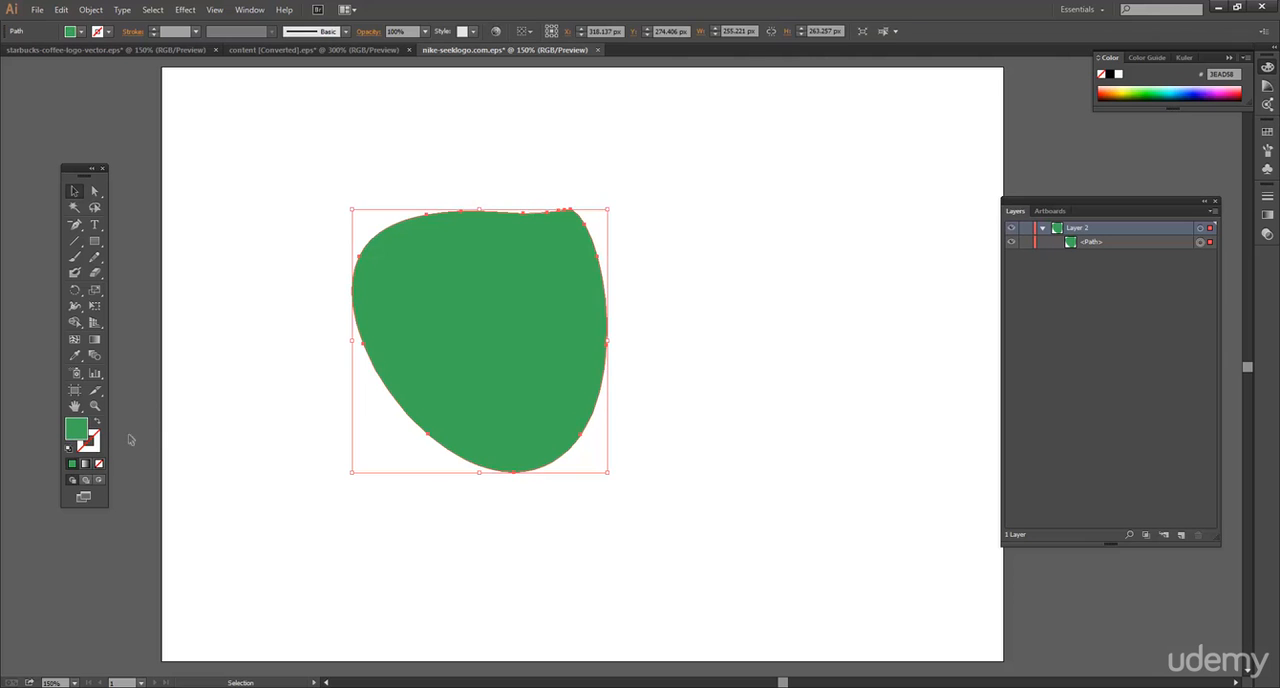
{"action": "double_click", "coordinate": [92, 440]}
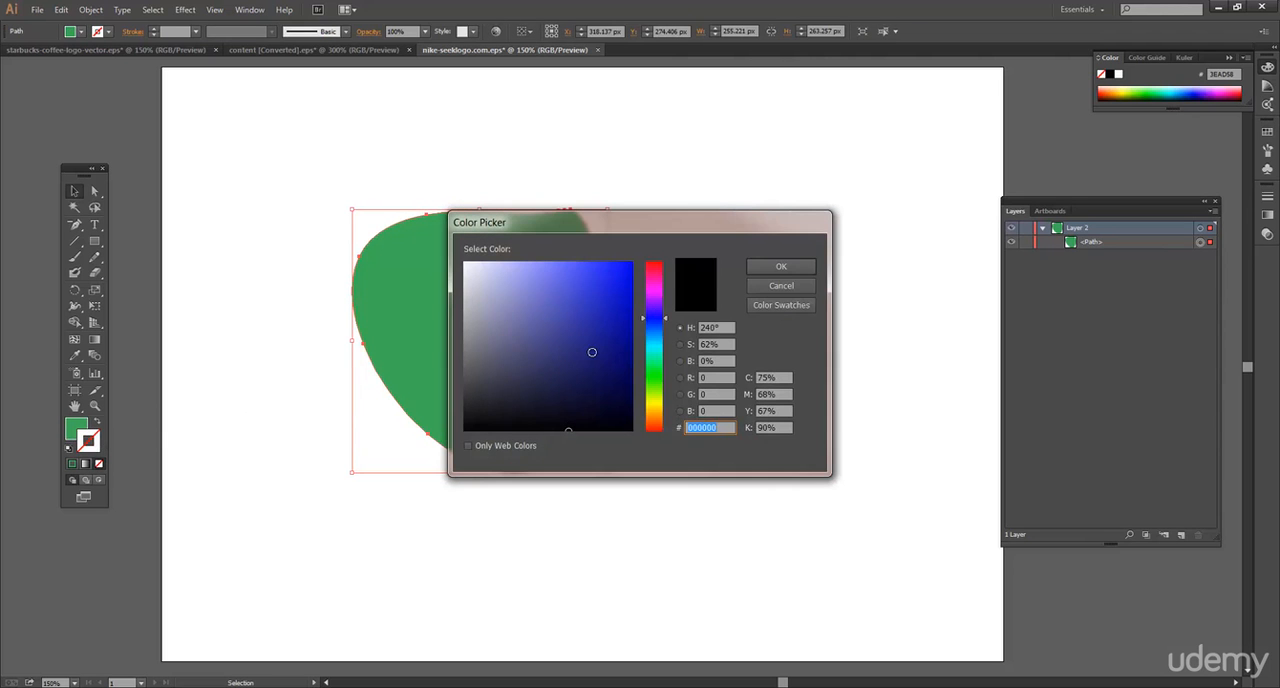
{"action": "left_click", "coordinate": [790, 268]}
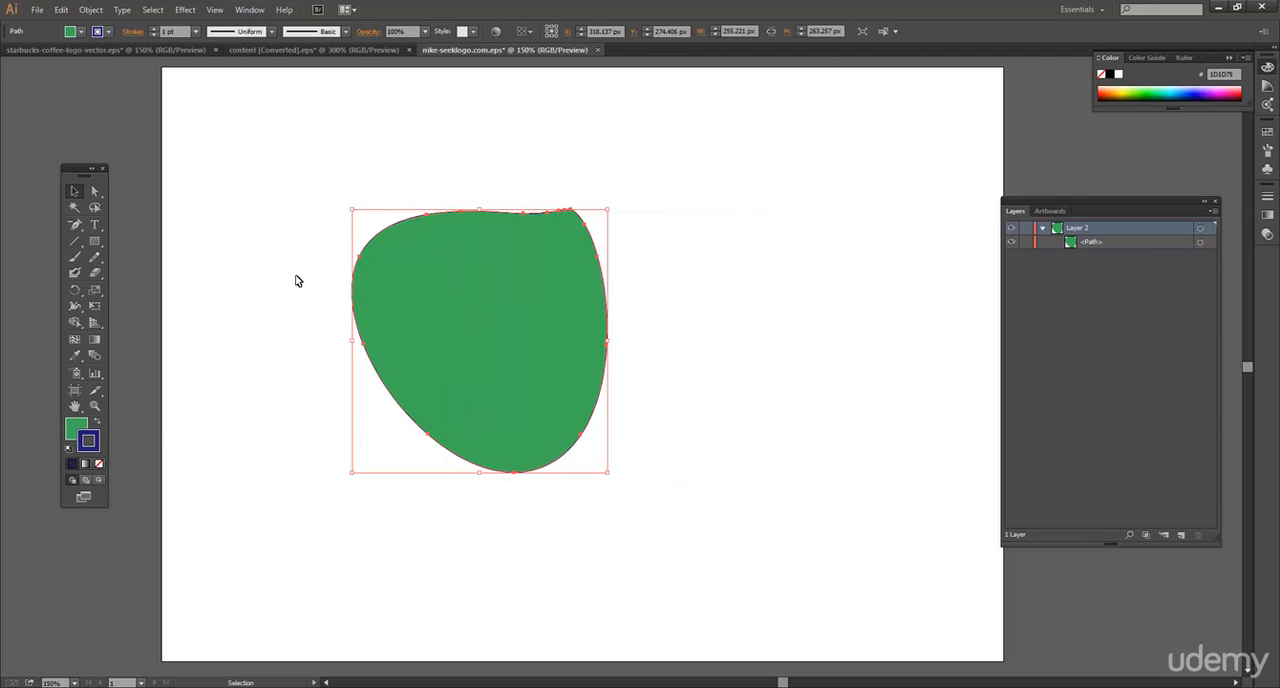
{"action": "left_click", "coordinate": [297, 277]}
Set the freehand shape's stroke weight to 14 pt and deselect it.
{"action": "left_click", "coordinate": [389, 238]}
{"action": "left_click", "coordinate": [197, 34]}
{"action": "left_click", "coordinate": [210, 254]}
{"action": "left_click", "coordinate": [258, 223]}
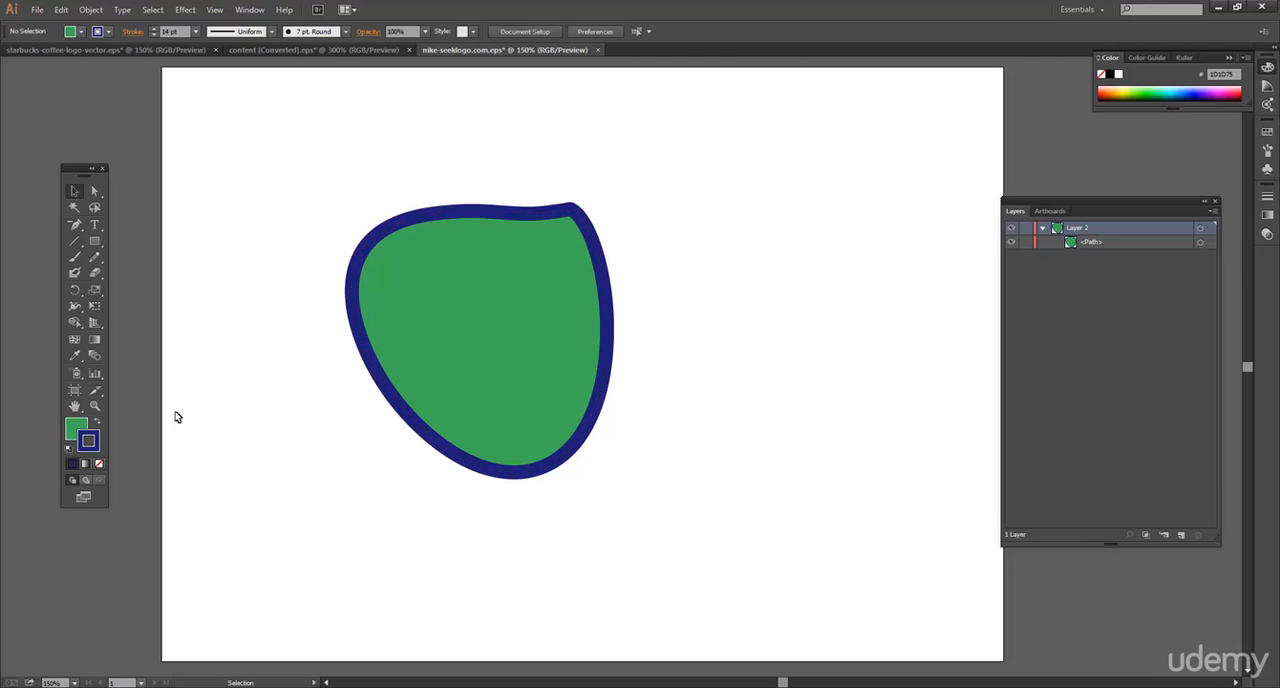
Delete the green freehand shape with the blue outline.
{"action": "left_click", "coordinate": [98, 463]}
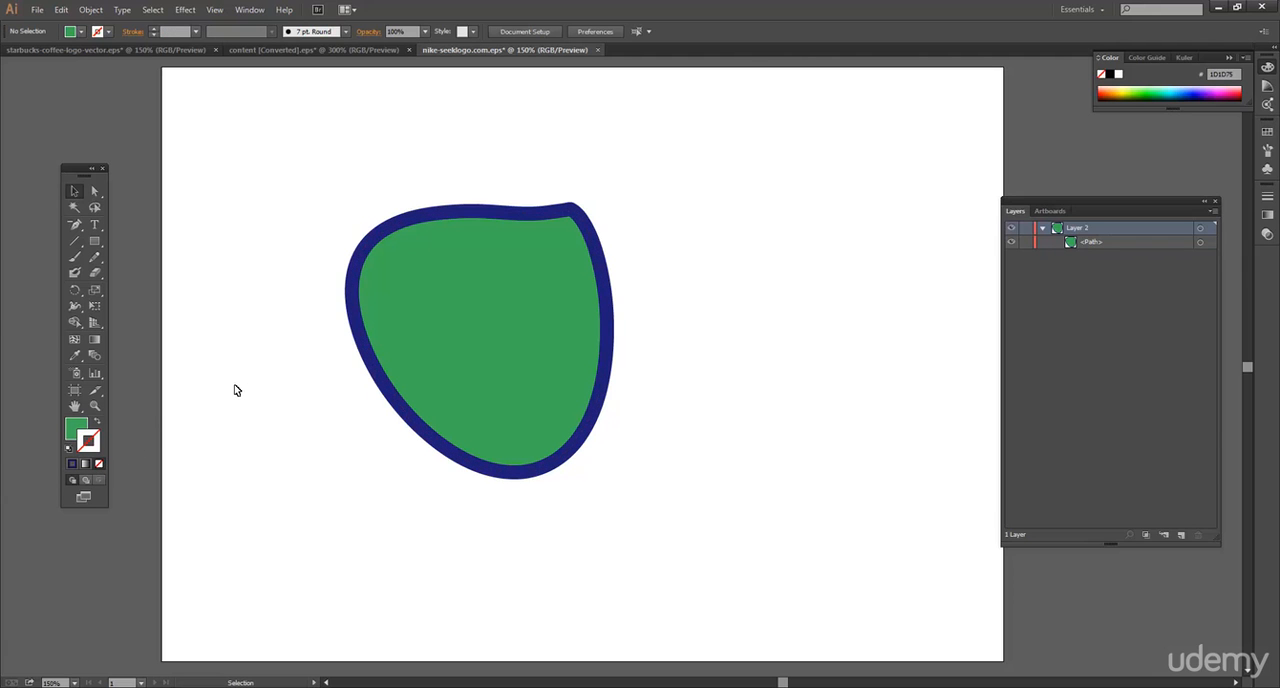
{"action": "left_click", "coordinate": [427, 266]}
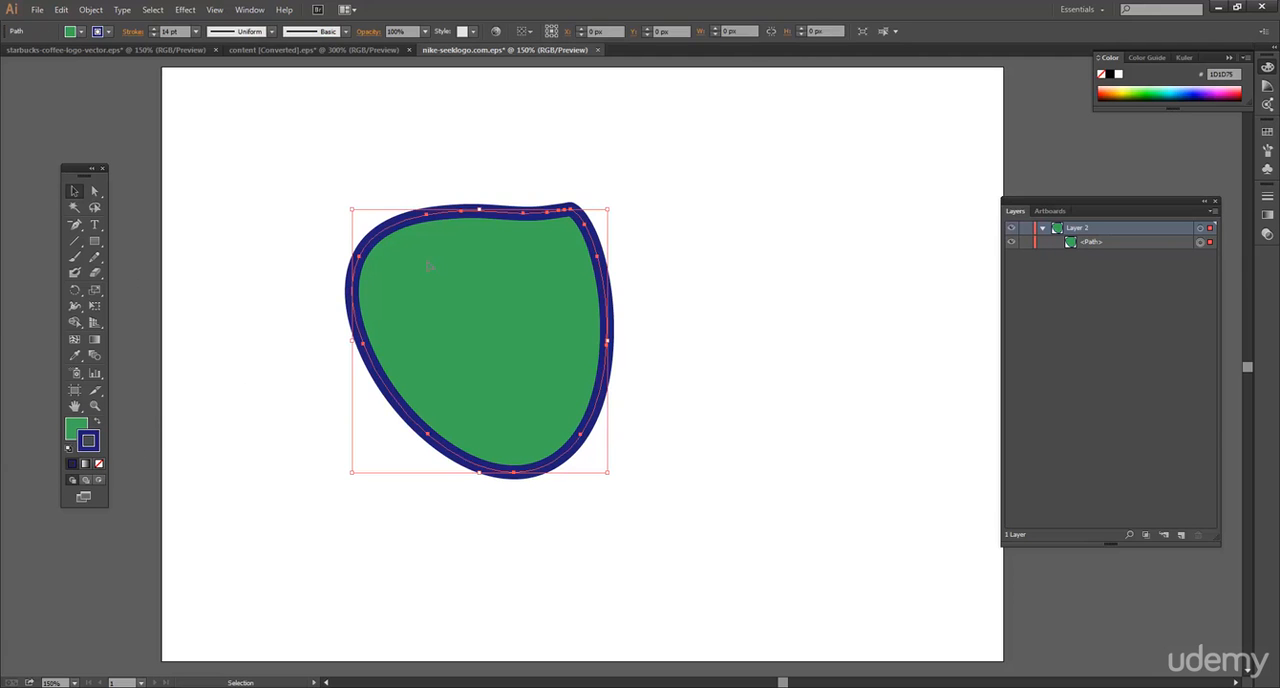
{"action": "key", "text": "Delete"}
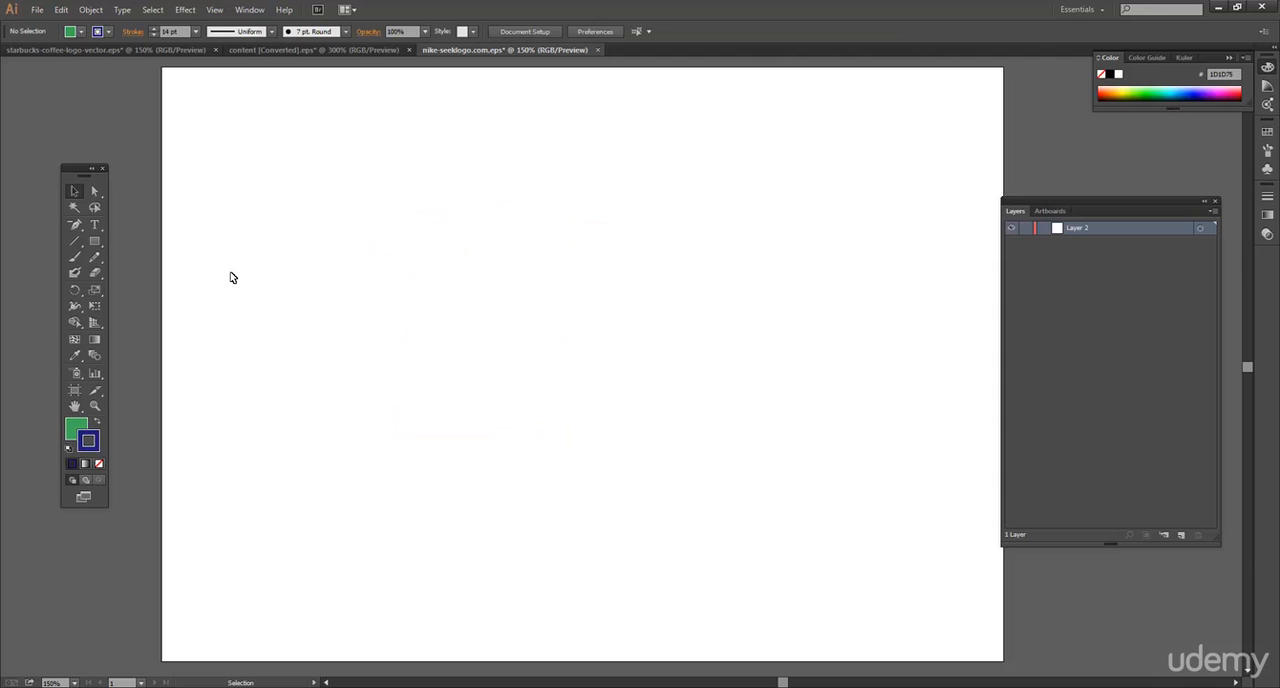
Review the Pencil tool's fidelity, smoothness and path-editing options, then close them.
{"action": "left_click", "coordinate": [95, 260]}
{"action": "double_click", "coordinate": [95, 257]}
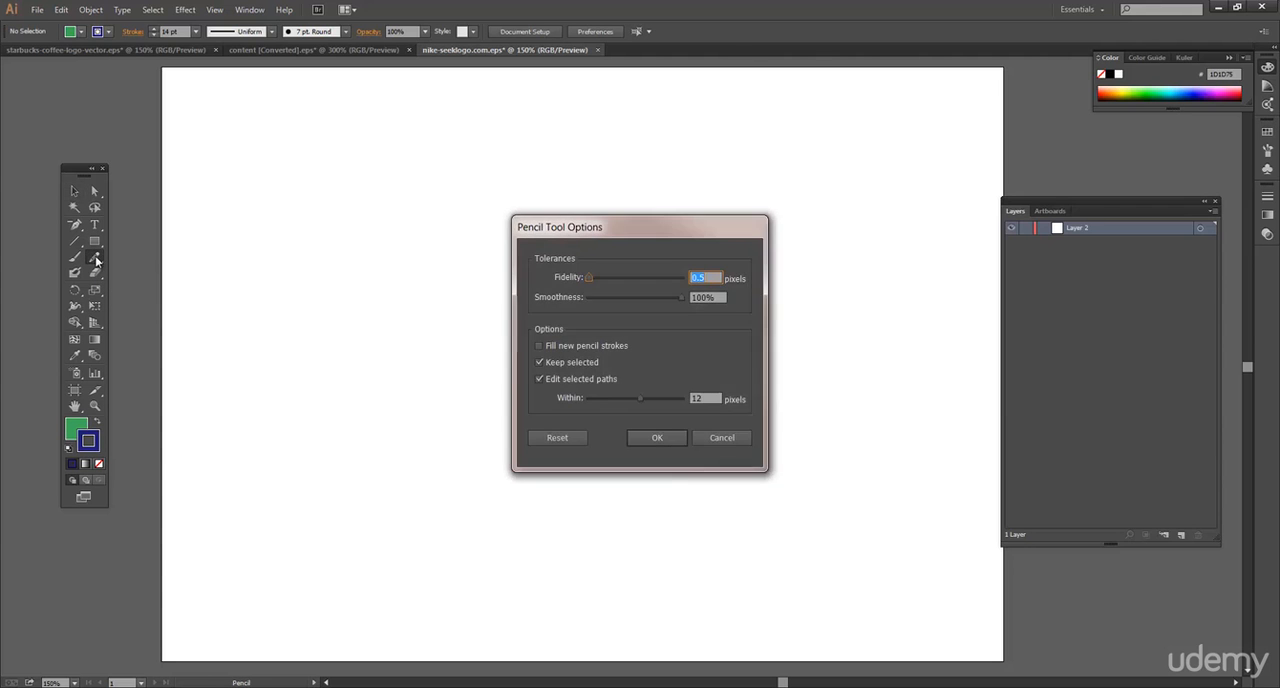
{"action": "left_click_drag", "start_coordinate": [674, 226], "coordinate": [616, 220]}
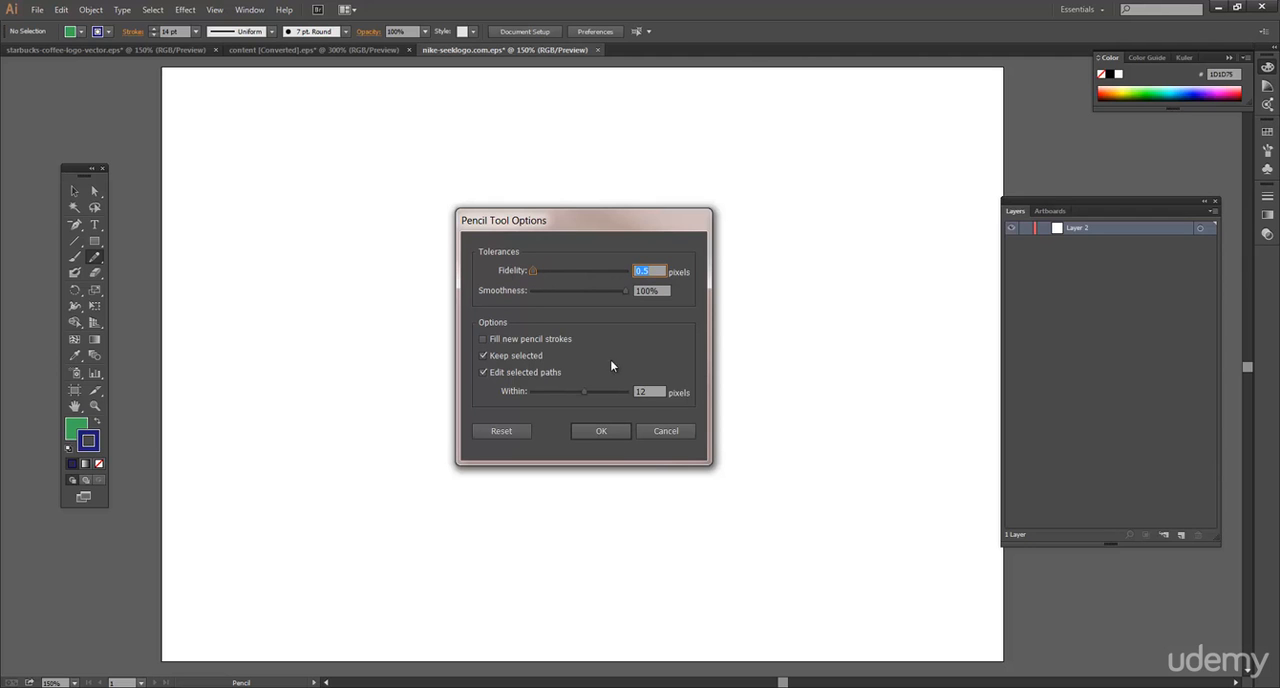
{"action": "left_click", "coordinate": [615, 430]}
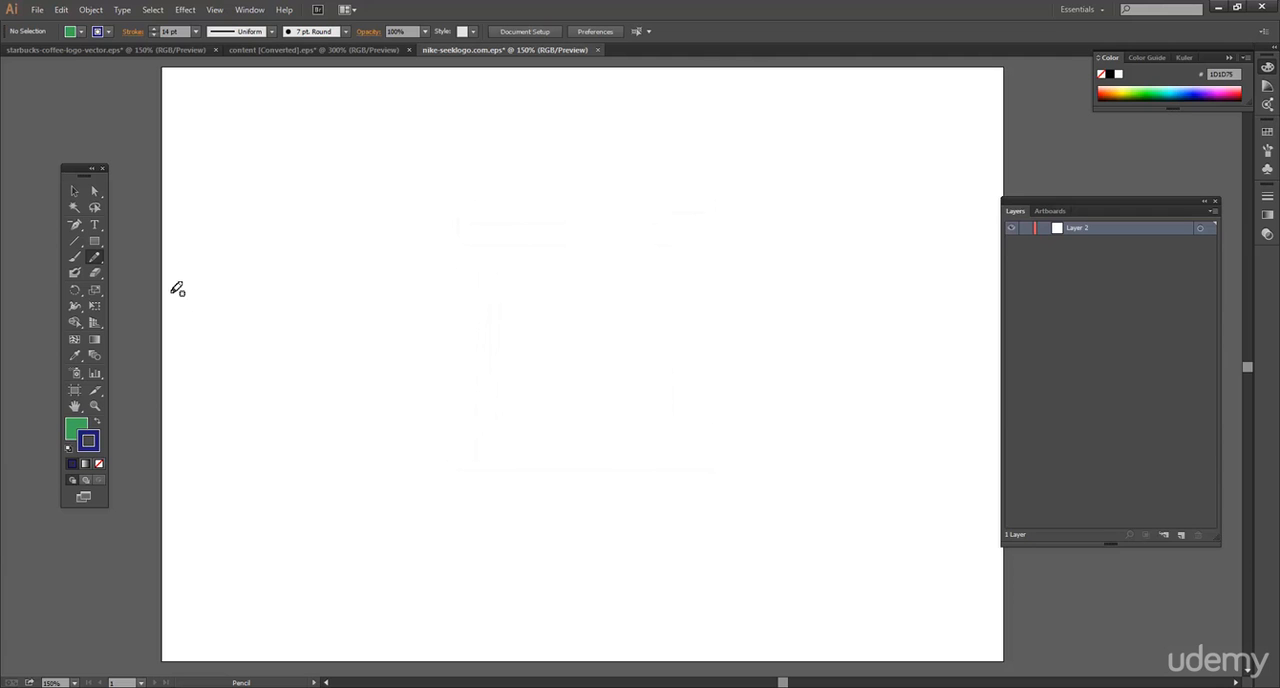
Draw a wavy open path about 518 px wide and 212 px high with the Pencil and set its stroke weight to 5 pt.
{"action": "mouse_move", "coordinate": [335, 406]}
{"action": "left_mouse_down"}
{"action": "mouse_move", "coordinate": [339, 376]}
{"action": "mouse_move", "coordinate": [857, 360]}
{"action": "left_mouse_up"}
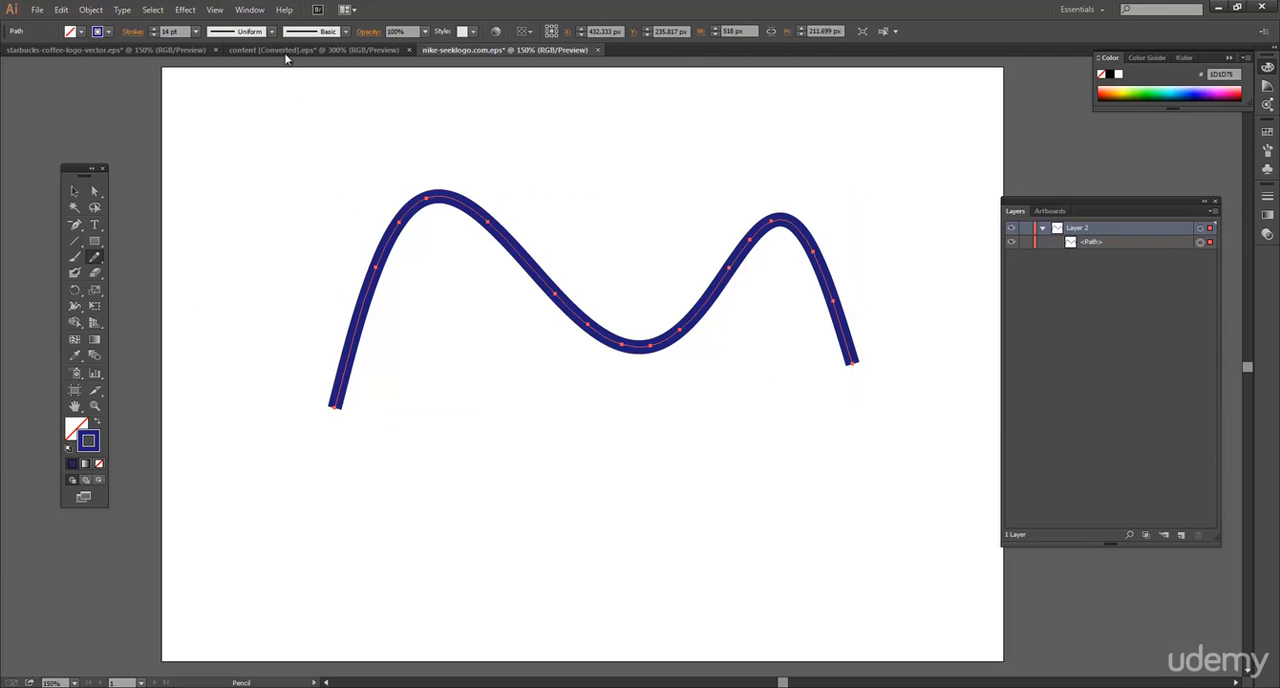
{"action": "left_click", "coordinate": [197, 32]}
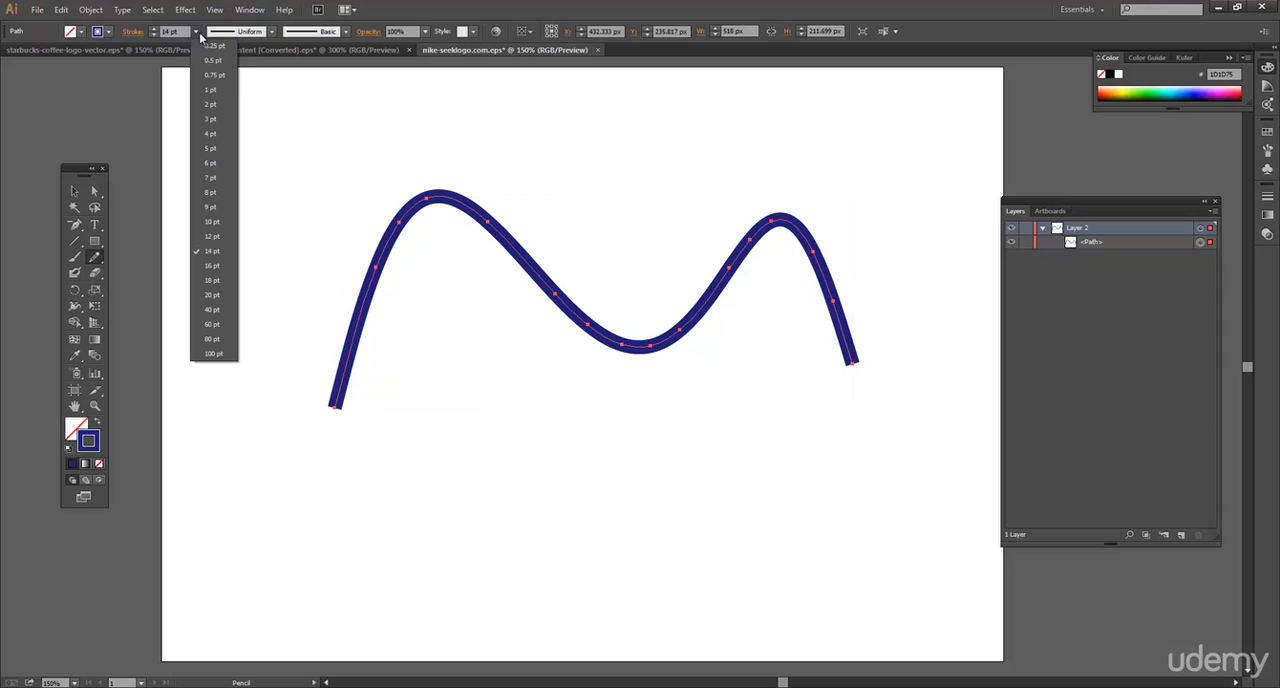
{"action": "left_click", "coordinate": [212, 149]}
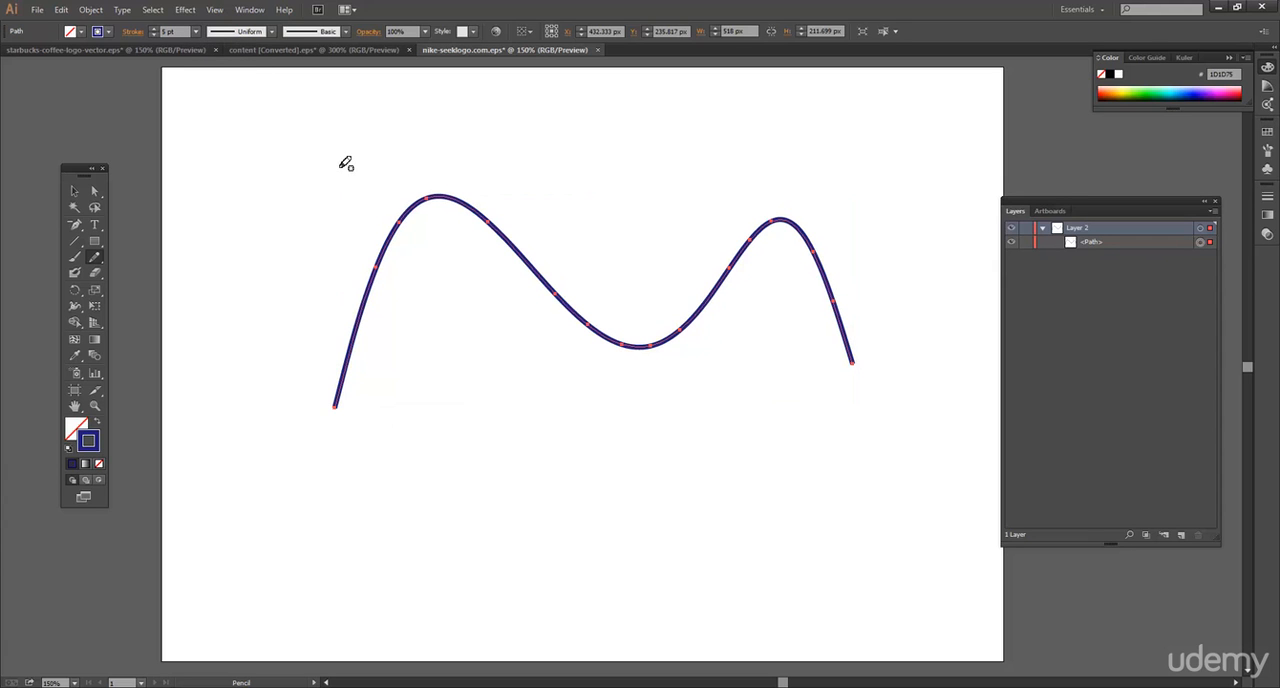
Delete the wavy pencil line.
{"action": "left_click", "coordinate": [75, 191]}
{"action": "key", "text": "Delete"}
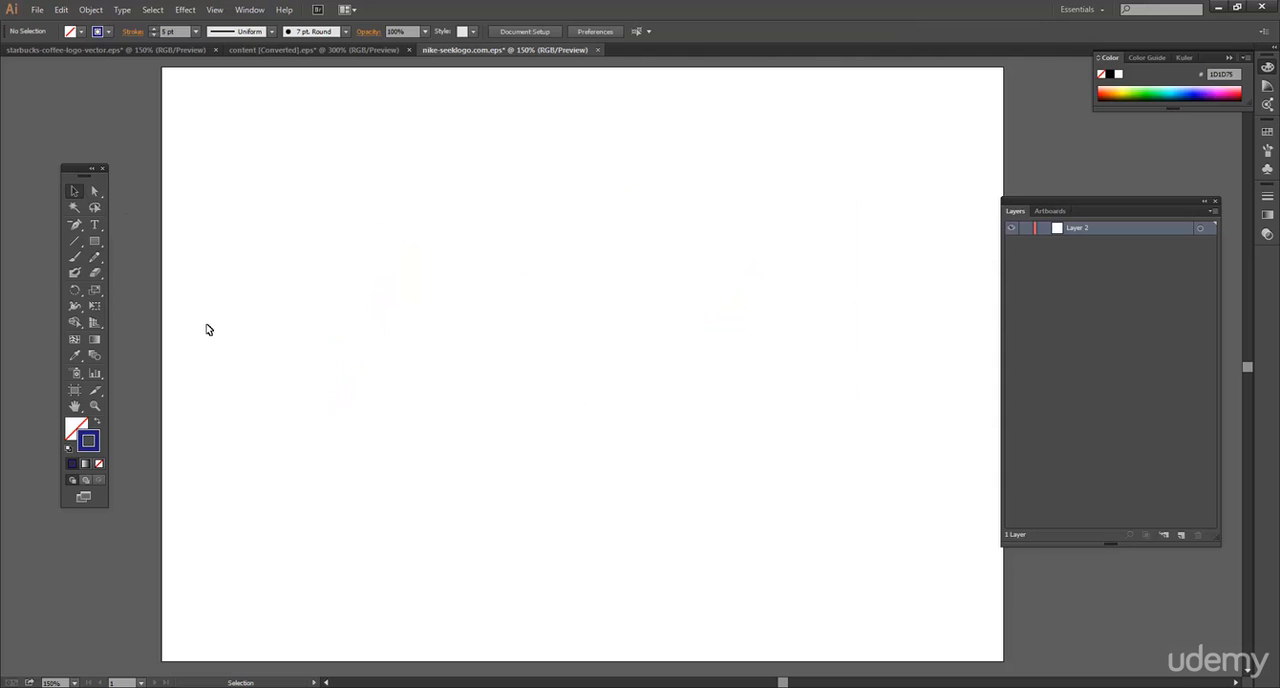
Review the Paintbrush tool's fidelity, smoothness and path-editing options, then close them without changes.
{"action": "left_click", "coordinate": [76, 262]}
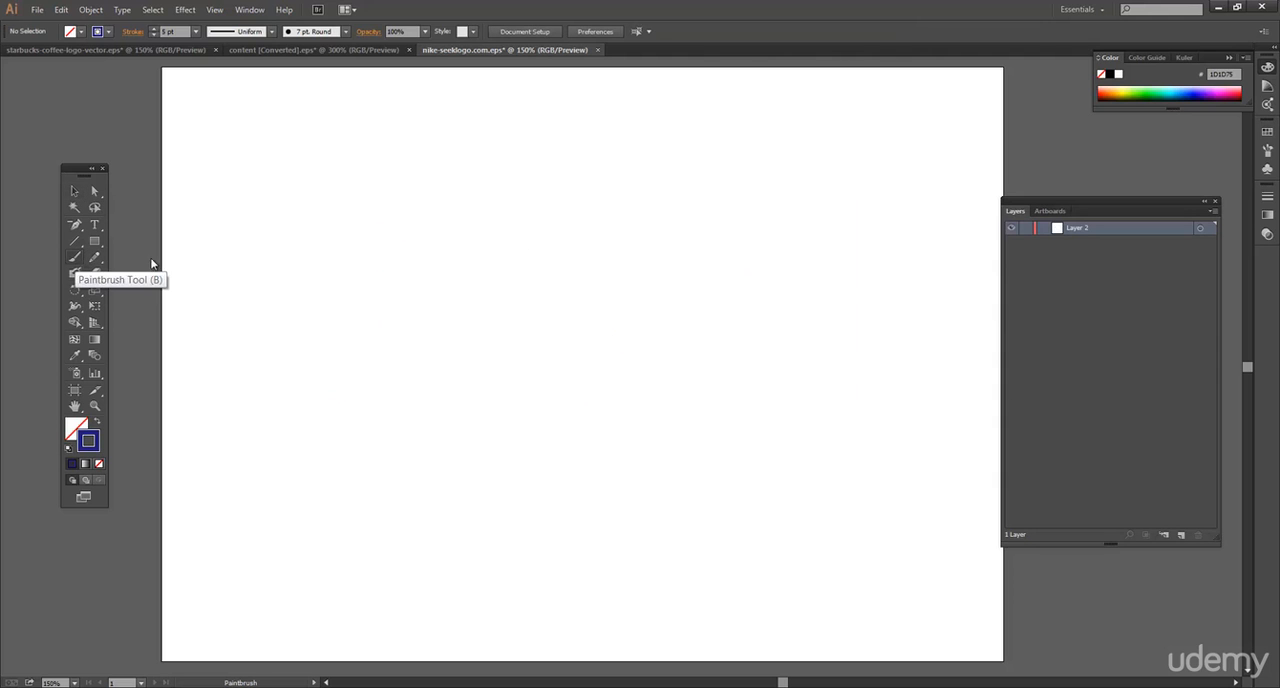
{"action": "left_click", "coordinate": [346, 31]}
{"action": "left_click", "coordinate": [345, 32]}
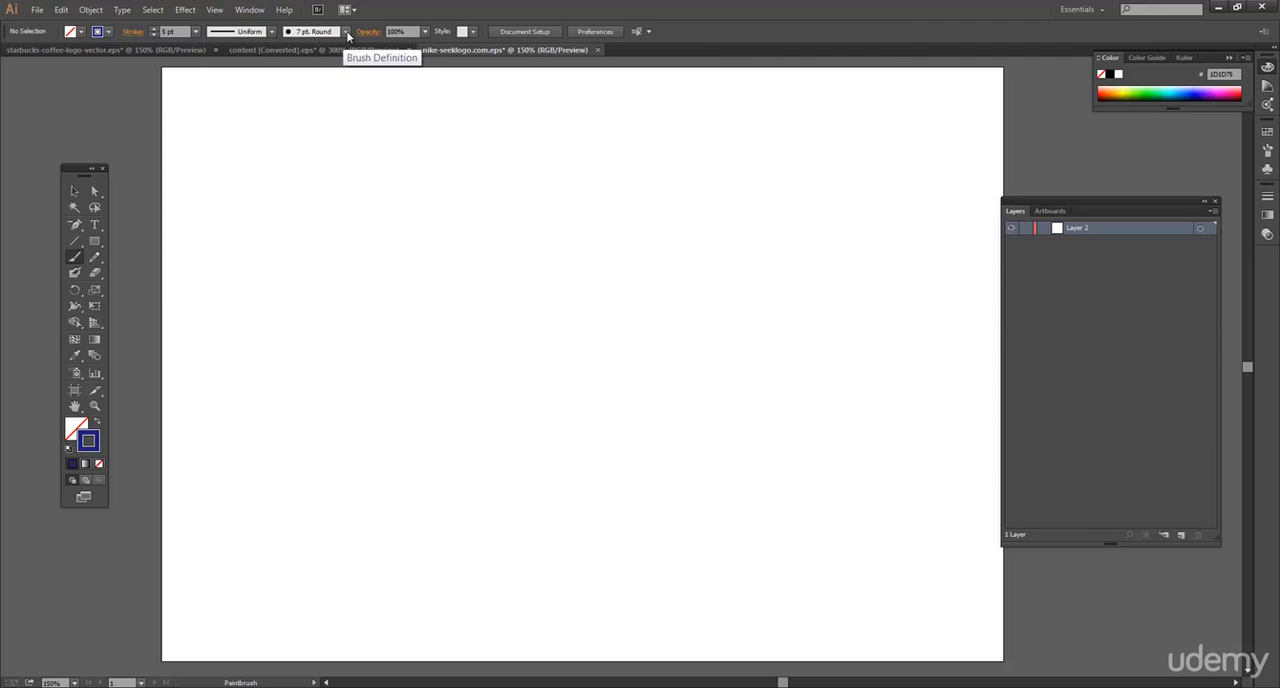
{"action": "double_click", "coordinate": [75, 257]}
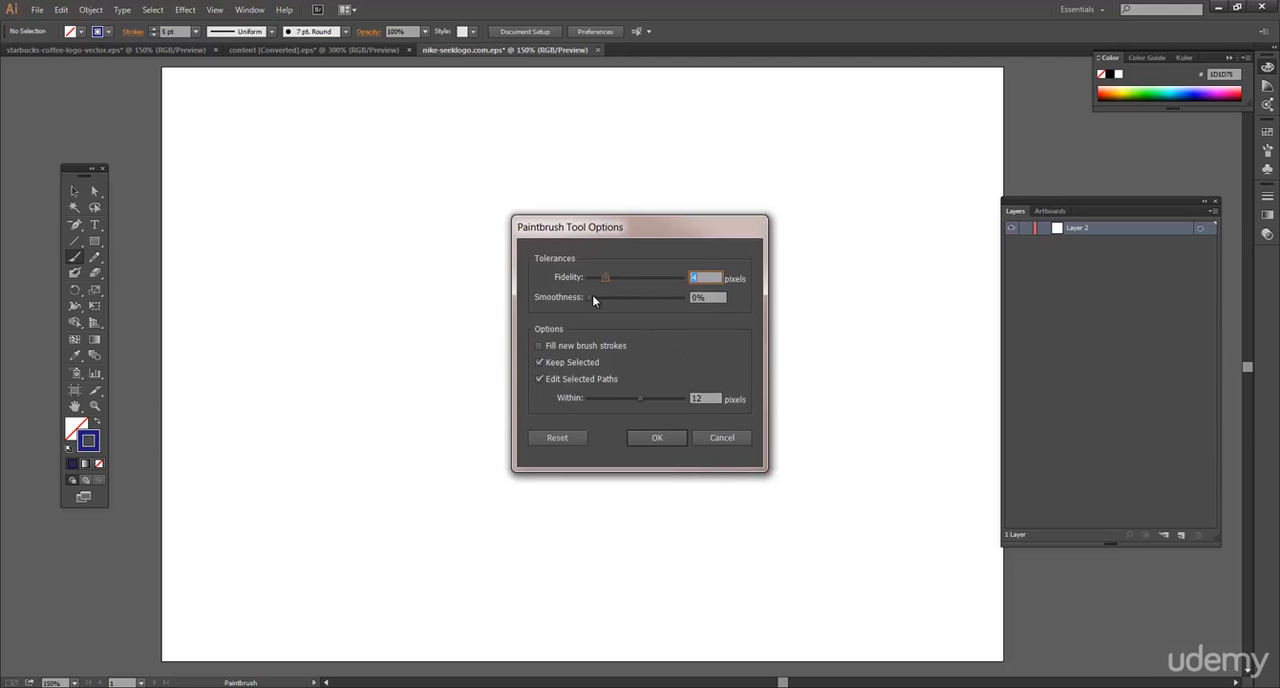
{"action": "left_click", "coordinate": [714, 441]}
Paint a freehand curved stroke about 518 px wide and 216 px high with the Paintbrush.
{"action": "mouse_move", "coordinate": [309, 337]}
{"action": "left_mouse_down"}
{"action": "mouse_move", "coordinate": [366, 216]}
{"action": "mouse_move", "coordinate": [457, 330]}
{"action": "left_mouse_up"}
{"action": "mouse_move", "coordinate": [458, 375]}
{"action": "left_mouse_down"}
{"action": "mouse_move", "coordinate": [589, 317]}
{"action": "mouse_move", "coordinate": [646, 193]}
{"action": "mouse_move", "coordinate": [783, 264]}
{"action": "mouse_move", "coordinate": [838, 348]}
{"action": "left_mouse_up"}
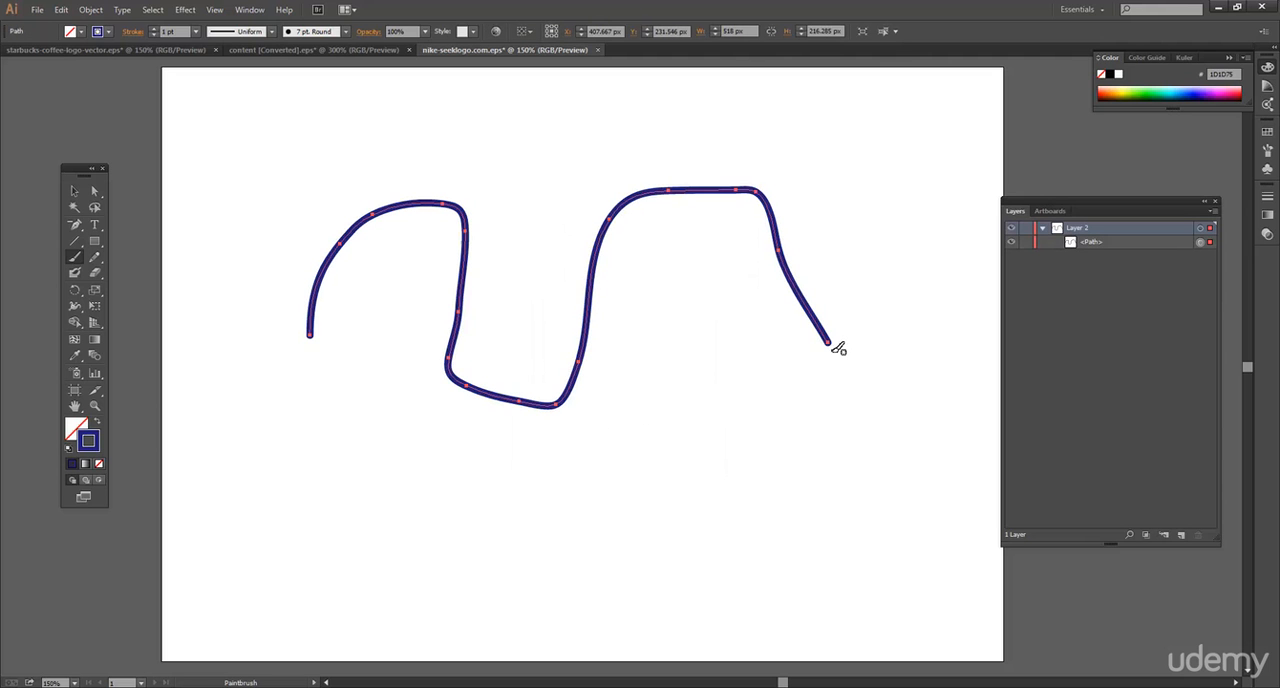
Set the Paintbrush tool's fidelity to 20 pixels and its smoothness to 0%.
{"action": "double_click", "coordinate": [72, 259]}
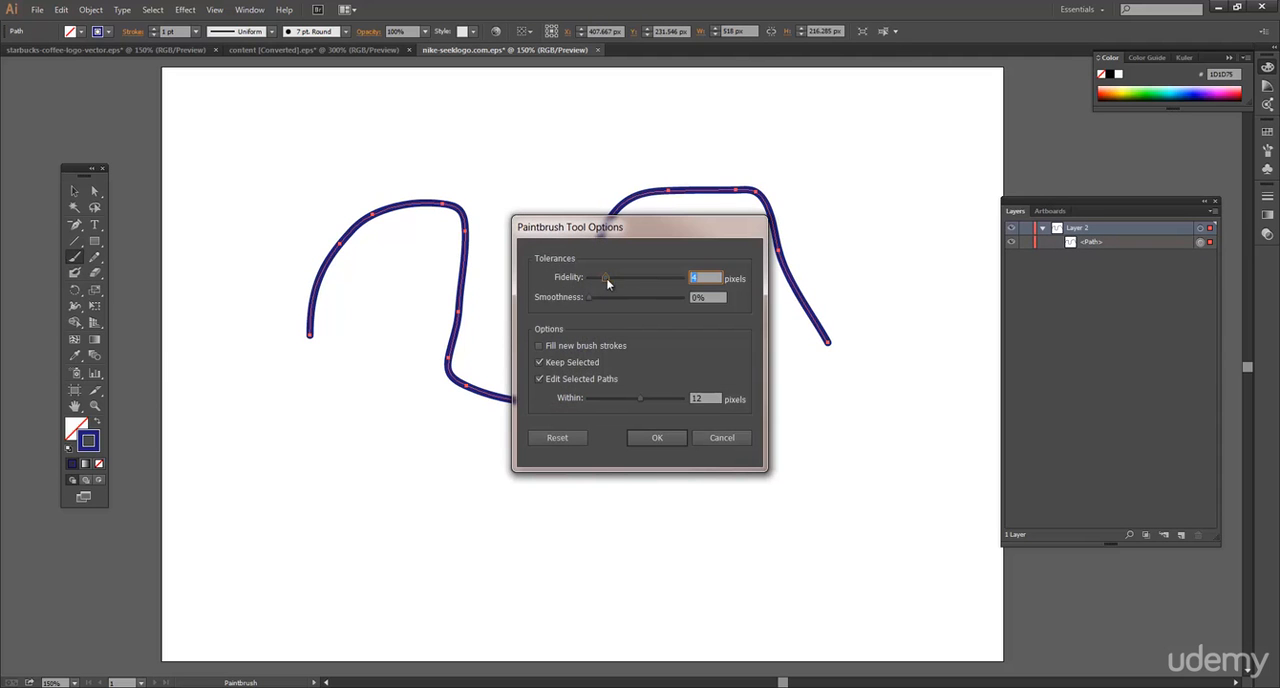
{"action": "left_click_drag", "start_coordinate": [603, 277], "coordinate": [692, 280]}
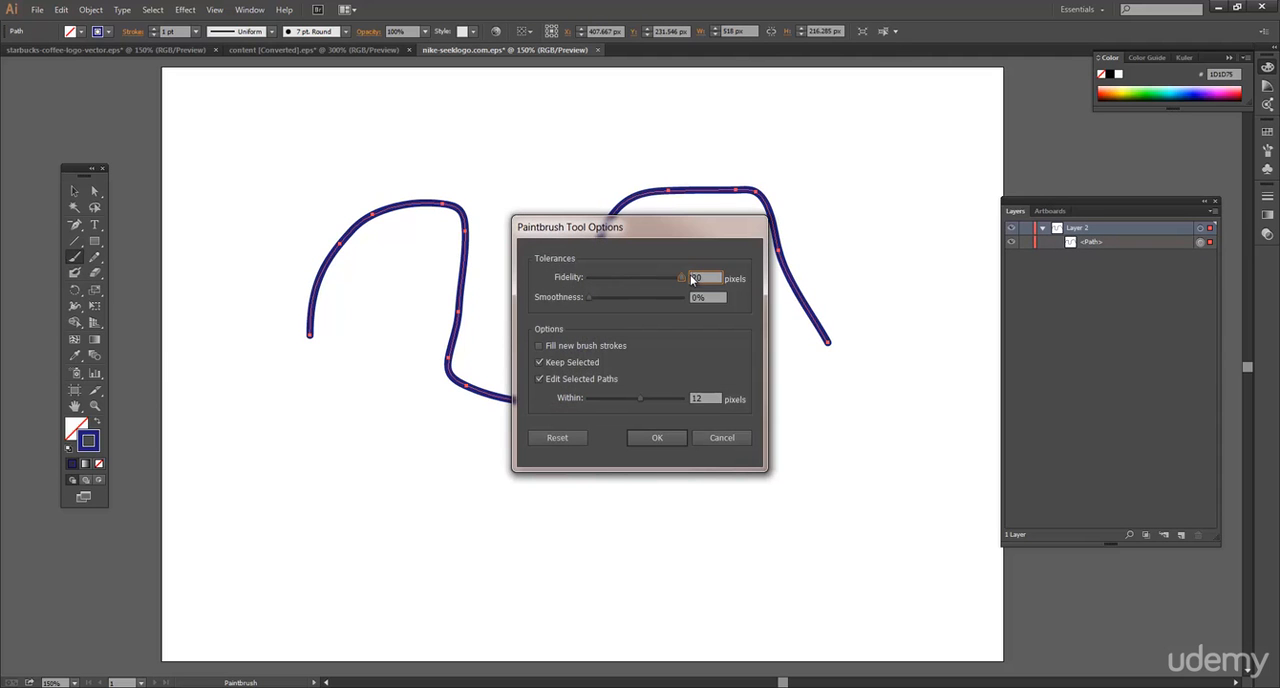
{"action": "left_click", "coordinate": [589, 297]}
{"action": "left_click", "coordinate": [656, 438]}
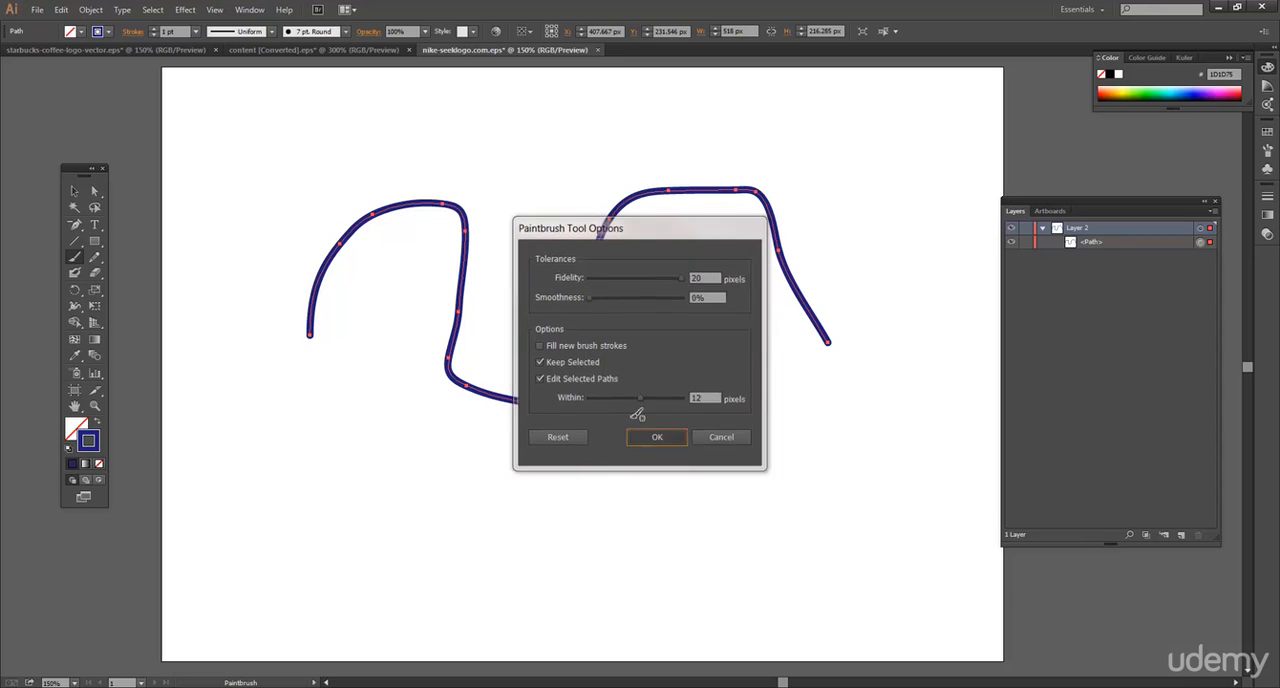
Replace the painted stroke with a smoother wave about 558 px wide and 246 px high, and shift it slightly to the right.
{"action": "key", "text": "Delete"}
{"action": "mouse_move", "coordinate": [268, 425]}
{"action": "left_mouse_down"}
{"action": "mouse_move", "coordinate": [406, 200]}
{"action": "mouse_move", "coordinate": [505, 391]}
{"action": "left_mouse_up"}
{"action": "mouse_move", "coordinate": [603, 426]}
{"action": "left_mouse_down"}
{"action": "mouse_move", "coordinate": [688, 290]}
{"action": "mouse_move", "coordinate": [837, 271]}
{"action": "left_mouse_up"}
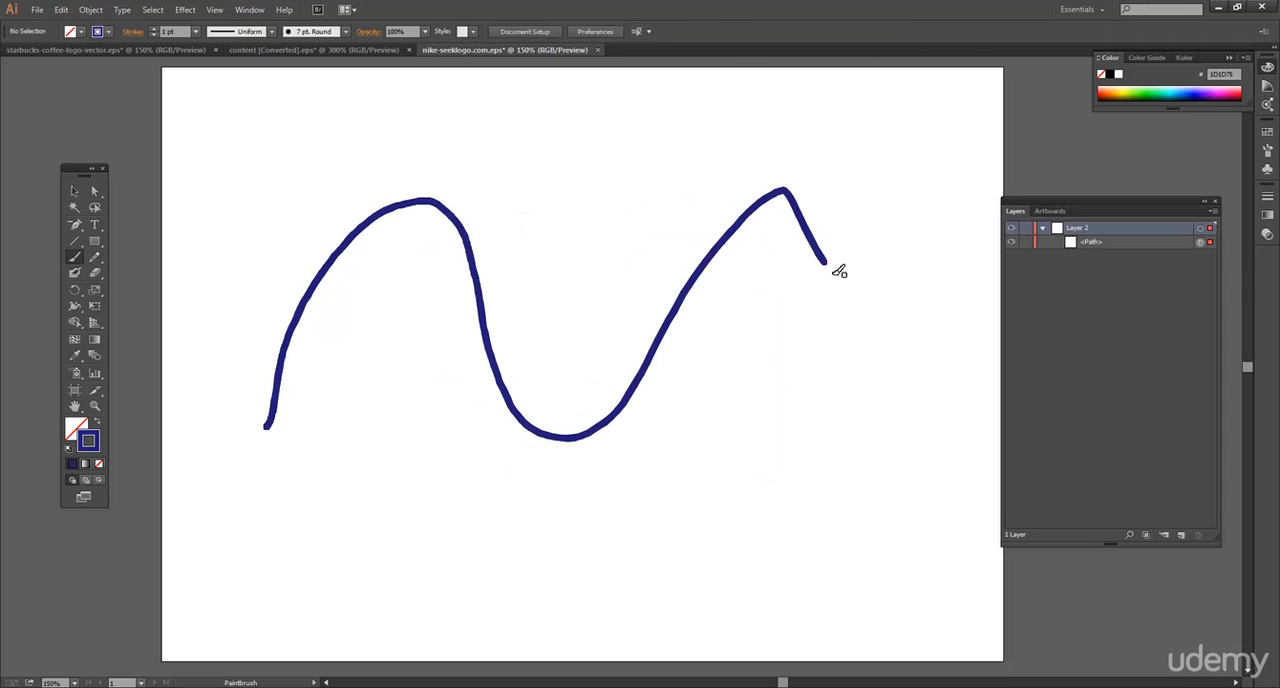
{"action": "left_click", "coordinate": [74, 190]}
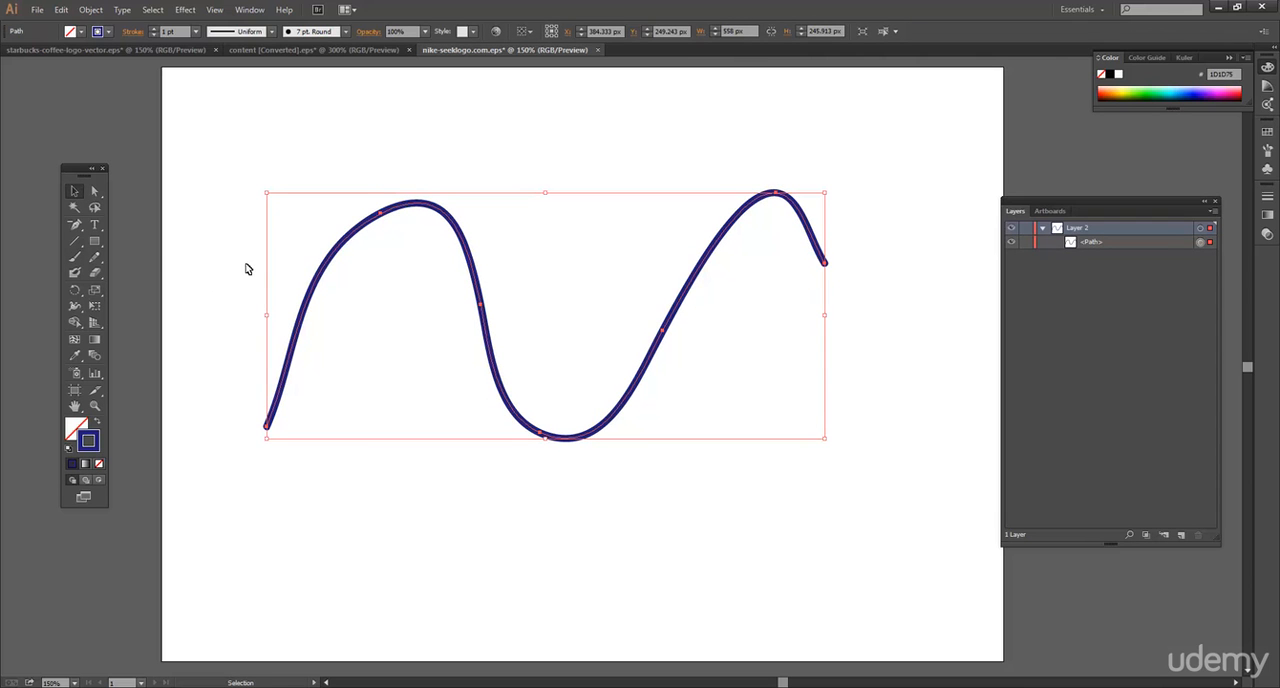
{"action": "left_click_drag", "start_coordinate": [473, 233], "coordinate": [487, 229]}
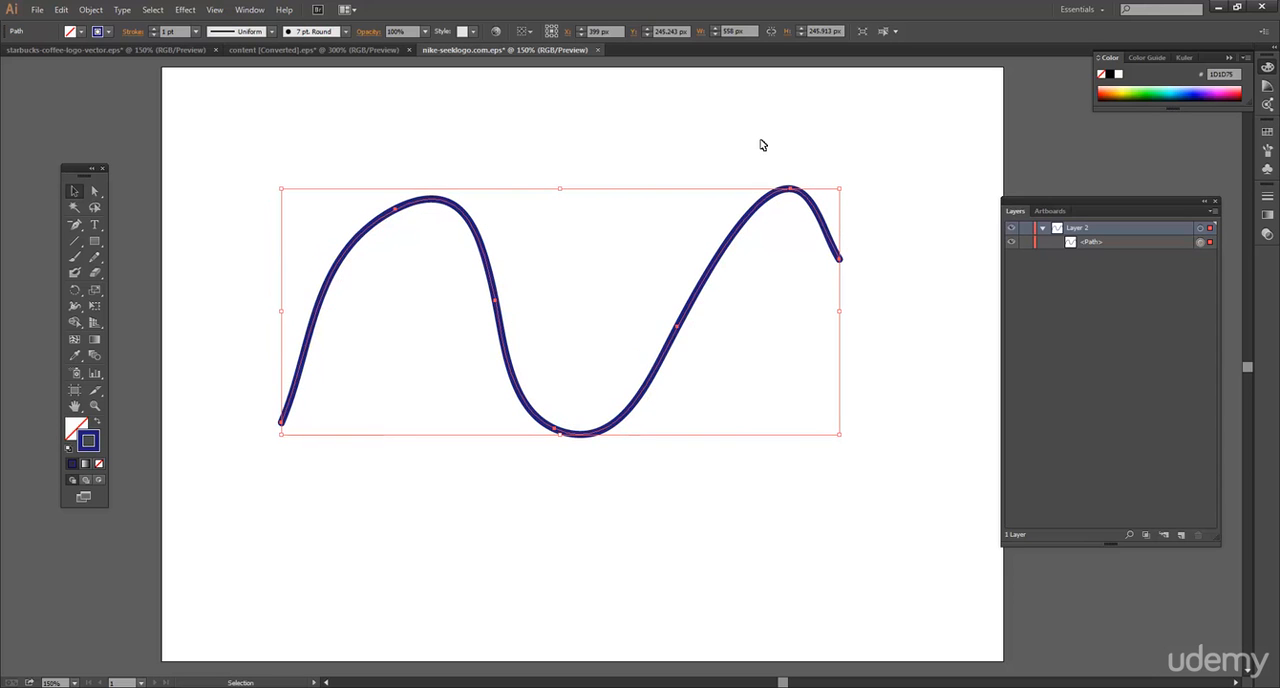
Apply the Grunge Brush Vector Pack 06 brush to the wavy path.
{"action": "left_click", "coordinate": [345, 31]}
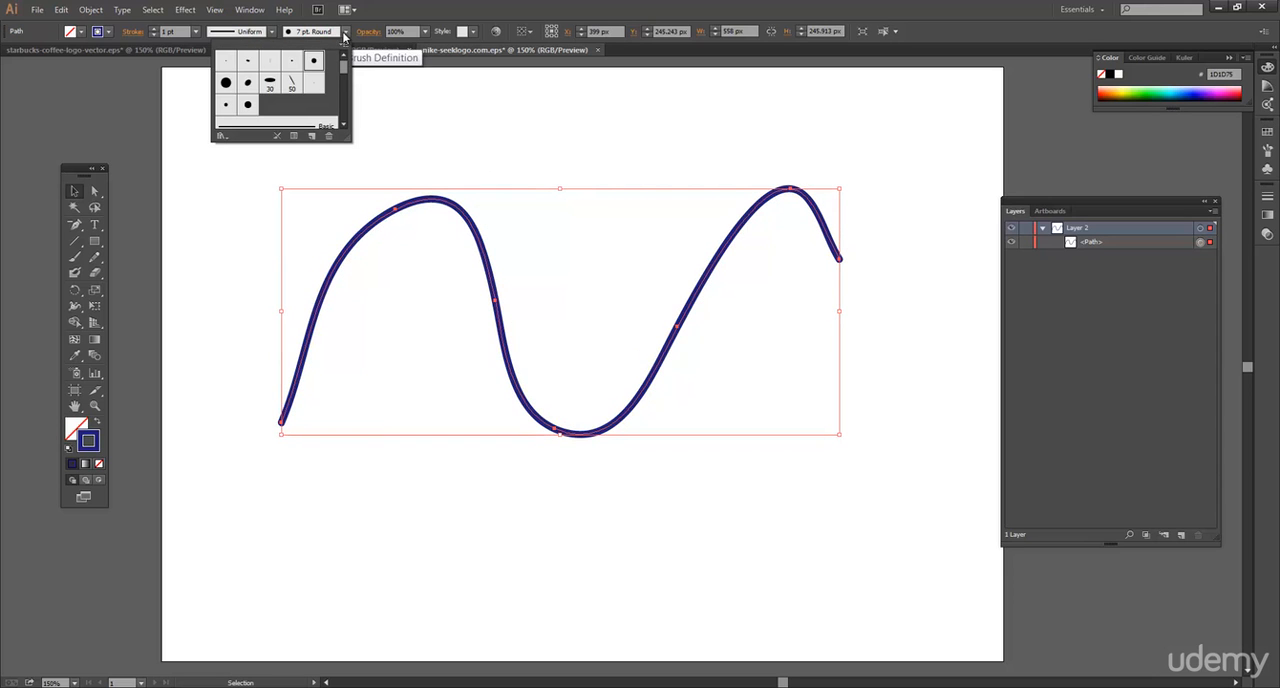
{"action": "scroll", "coordinate": [349, 85], "scroll_direction": "down", "scroll_amount": 2}
{"action": "scroll", "coordinate": [349, 85], "scroll_direction": "down", "scroll_amount": 2}
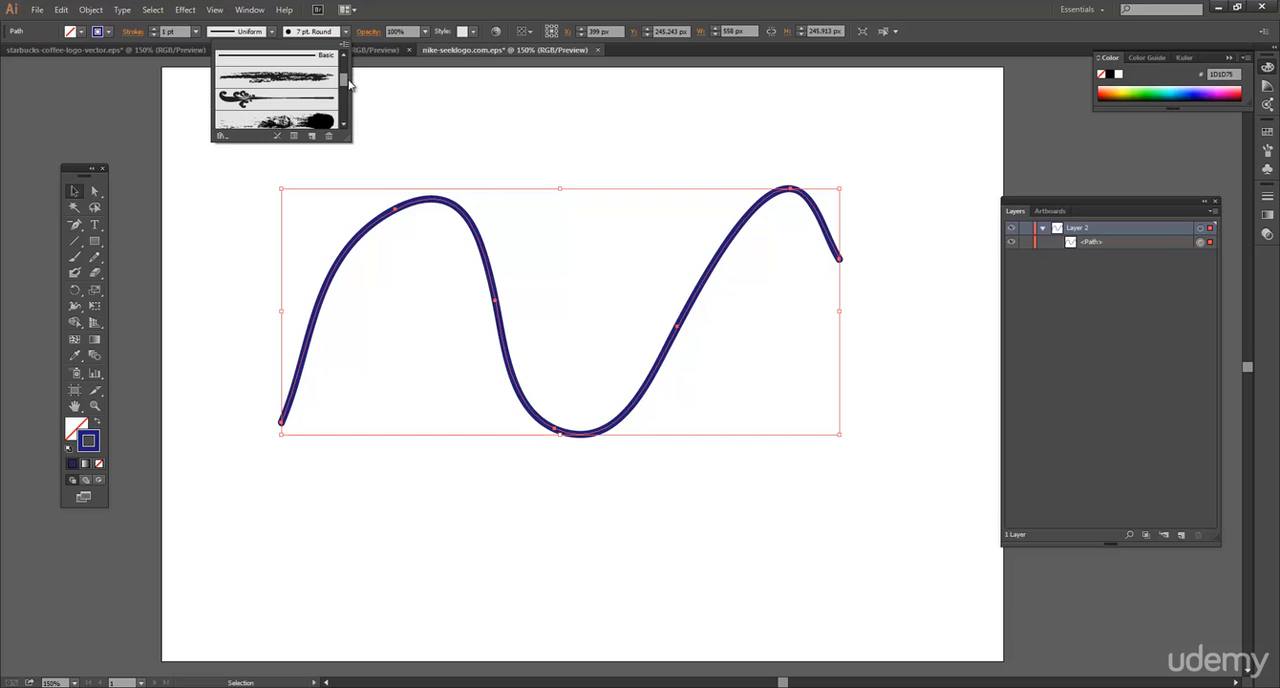
{"action": "scroll", "coordinate": [349, 85], "scroll_direction": "up", "scroll_amount": 3}
{"action": "scroll", "coordinate": [349, 85], "scroll_direction": "down", "scroll_amount": 3}
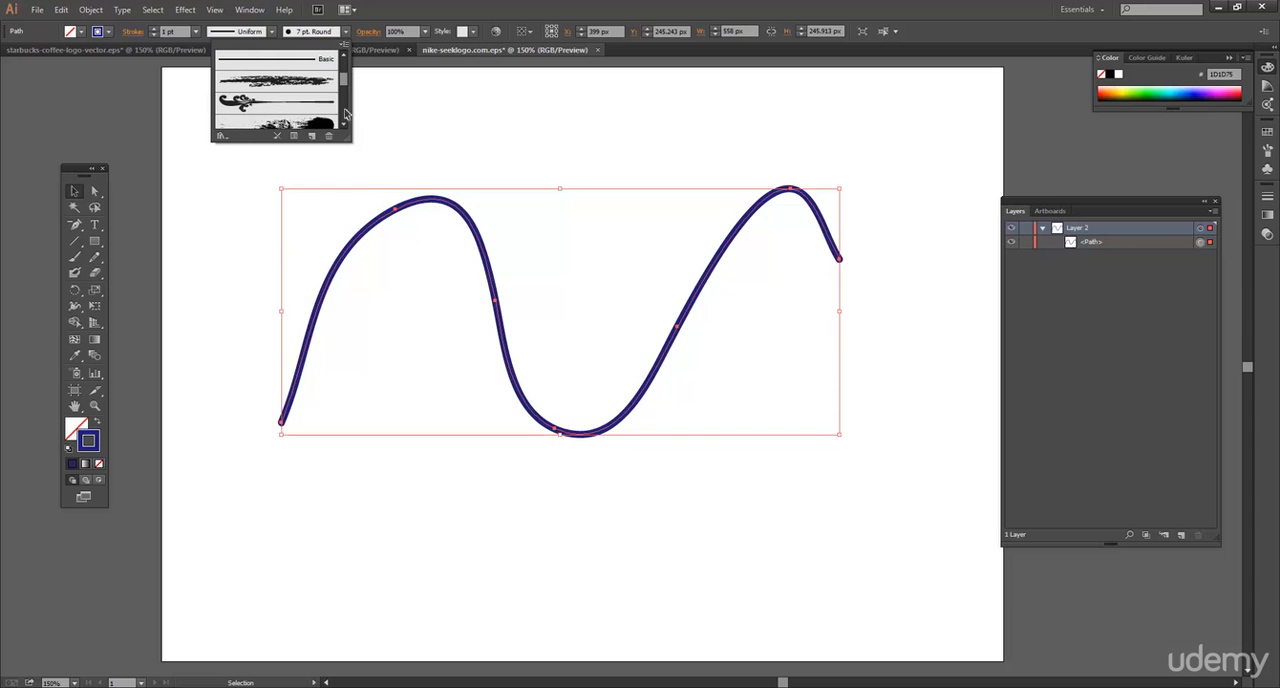
{"action": "mouse_move", "coordinate": [352, 145]}
{"action": "left_mouse_down"}
{"action": "mouse_move", "coordinate": [384, 173]}
{"action": "mouse_move", "coordinate": [376, 166]}
{"action": "left_mouse_up"}
{"action": "scroll", "coordinate": [320, 119], "scroll_direction": "down", "scroll_amount": 3}
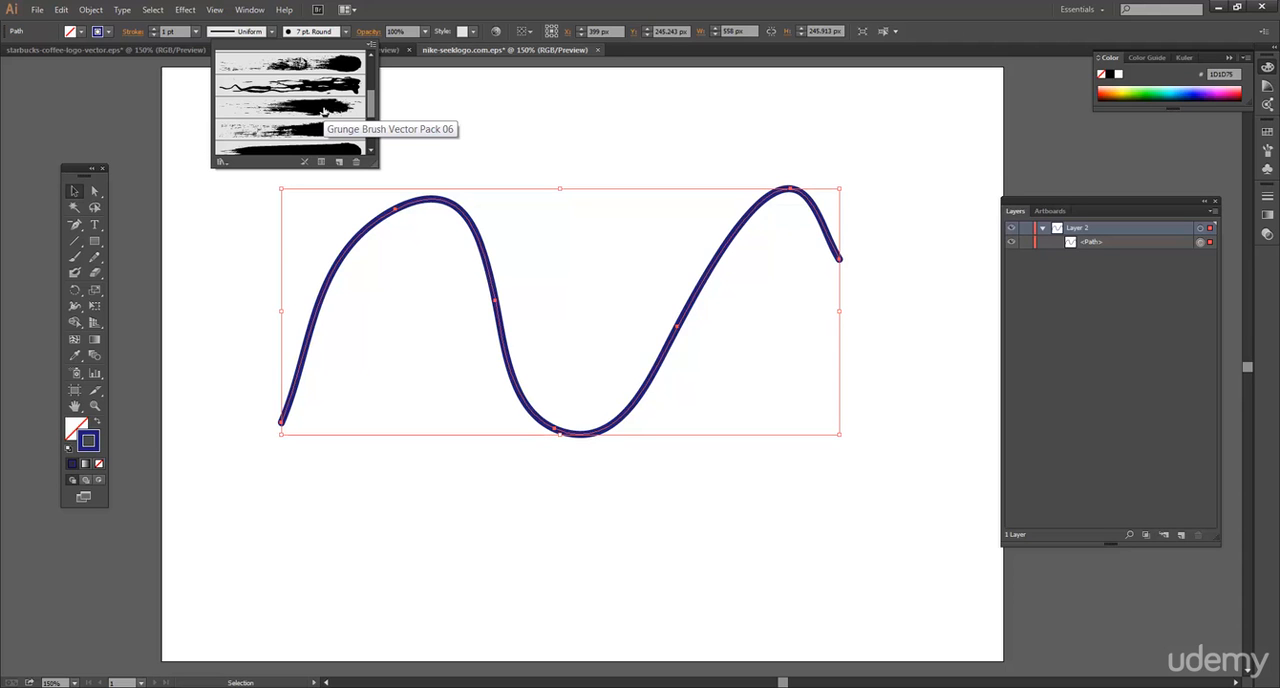
{"action": "left_click", "coordinate": [322, 111]}
{"action": "left_click", "coordinate": [546, 134]}
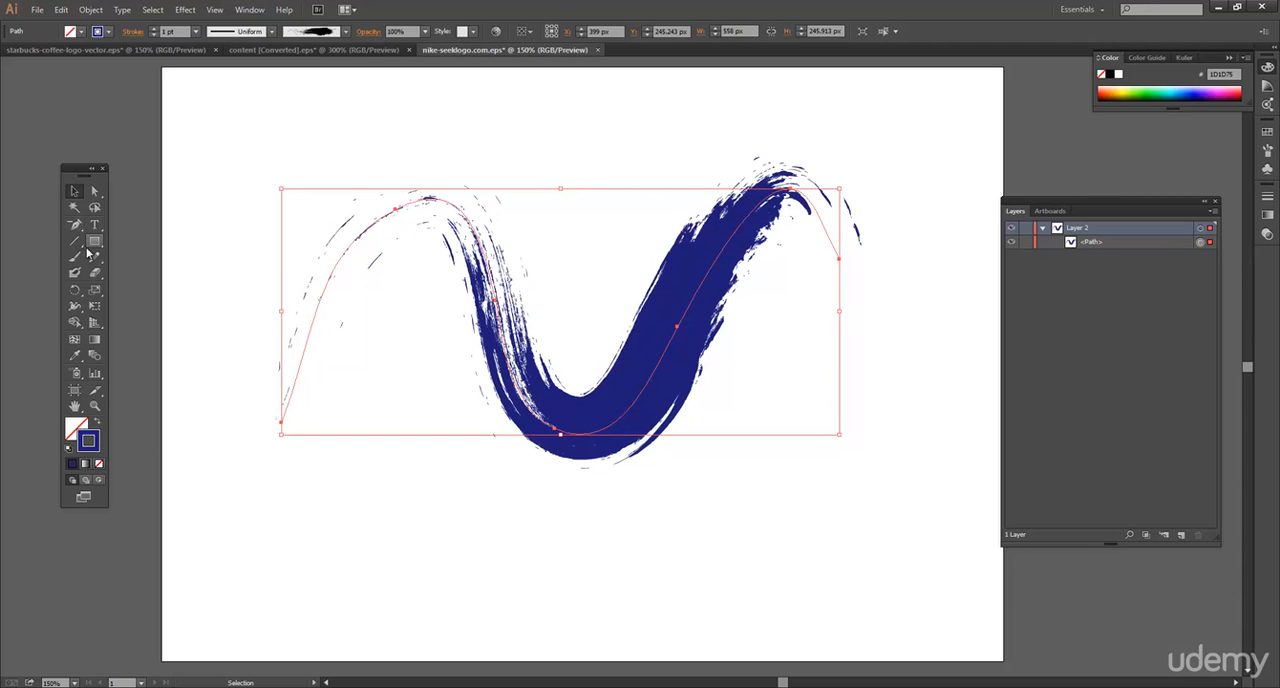
Reshape the brushed path by pulling its left peak down into a valley, adjusting the middle curve and lowering the right peak.
{"action": "left_click", "coordinate": [407, 281]}
{"action": "mouse_move", "coordinate": [387, 232]}
{"action": "left_mouse_down"}
{"action": "mouse_move", "coordinate": [408, 164]}
{"action": "mouse_move", "coordinate": [434, 290]}
{"action": "mouse_move", "coordinate": [445, 498]}
{"action": "left_mouse_up"}
{"action": "left_click", "coordinate": [94, 191]}
{"action": "left_click", "coordinate": [391, 172]}
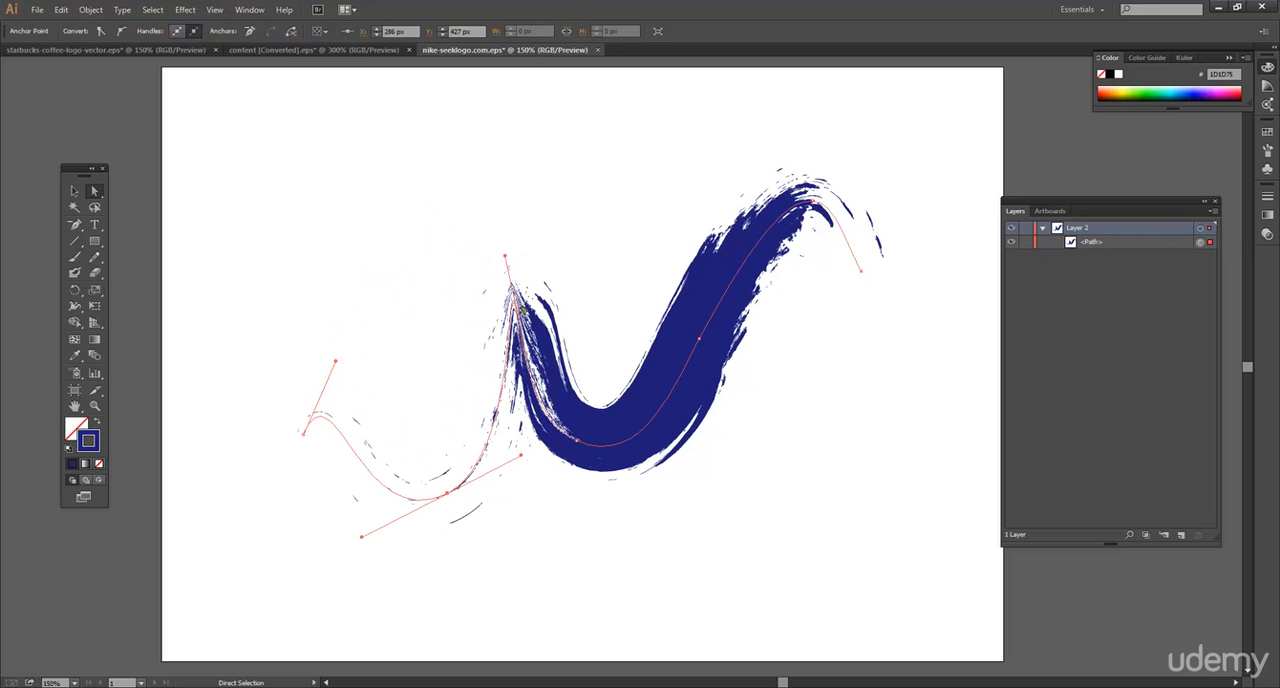
{"action": "mouse_move", "coordinate": [518, 310]}
{"action": "left_mouse_down"}
{"action": "mouse_move", "coordinate": [560, 286]}
{"action": "mouse_move", "coordinate": [571, 257]}
{"action": "mouse_move", "coordinate": [511, 297]}
{"action": "mouse_move", "coordinate": [555, 290]}
{"action": "left_mouse_up"}
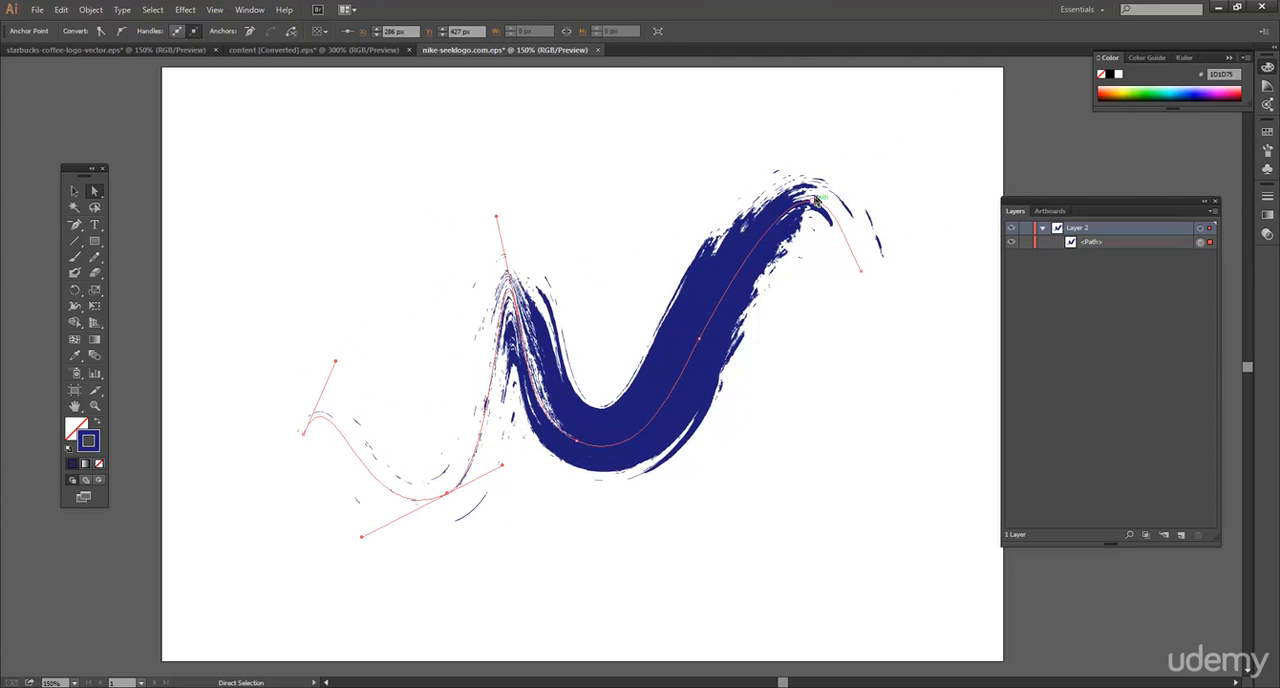
{"action": "left_click_drag", "start_coordinate": [818, 200], "coordinate": [803, 319]}
Set the reshaped path's stroke weight to 0.5 pt and move the path slightly upward.
{"action": "left_click", "coordinate": [74, 190]}
{"action": "left_click", "coordinate": [535, 336]}
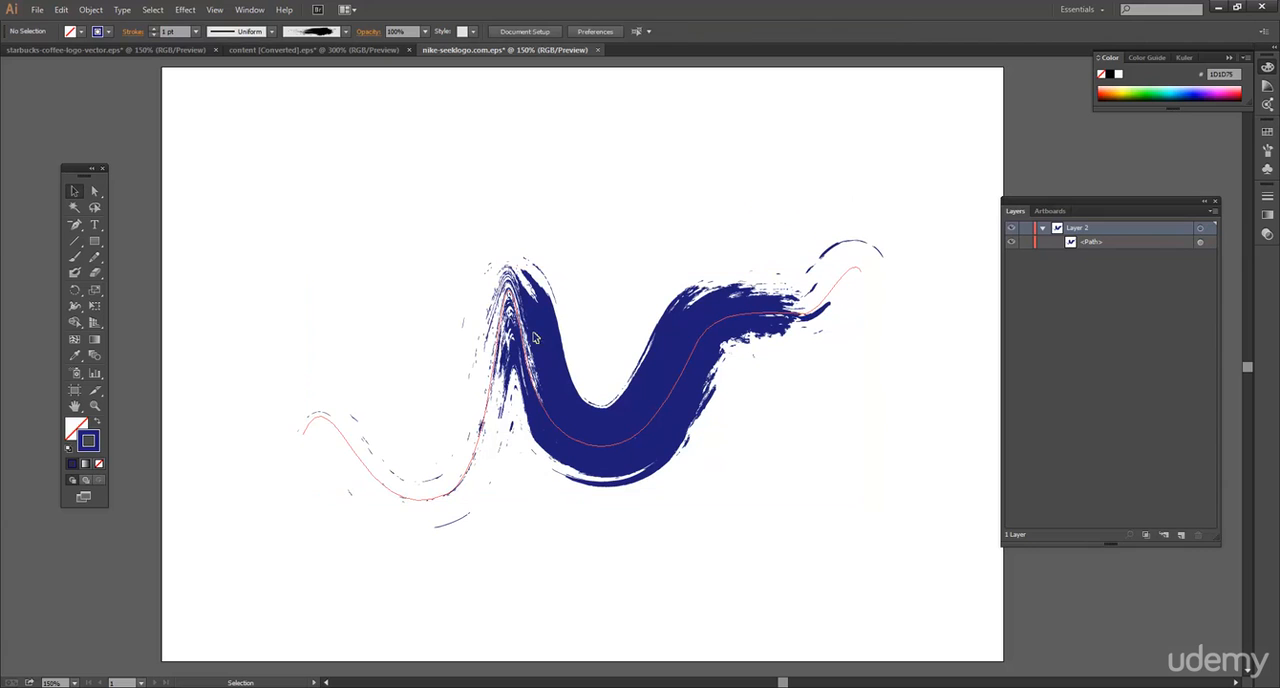
{"action": "left_click", "coordinate": [197, 31]}
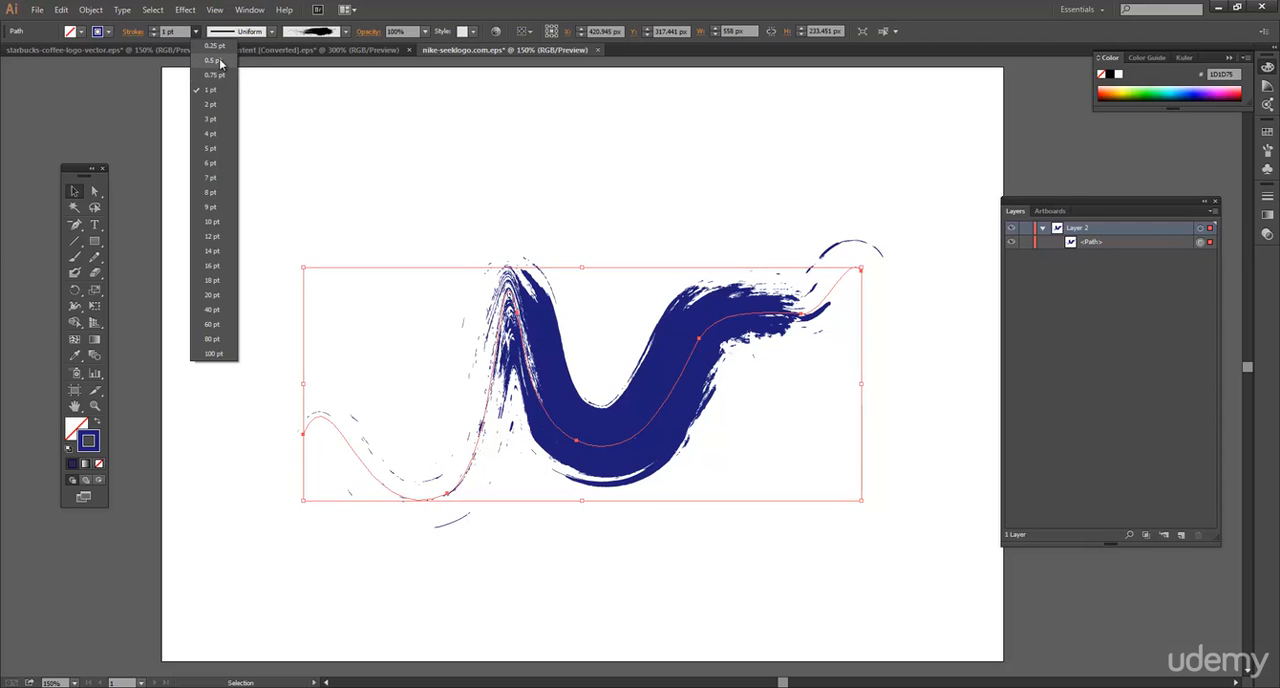
{"action": "left_click", "coordinate": [222, 61]}
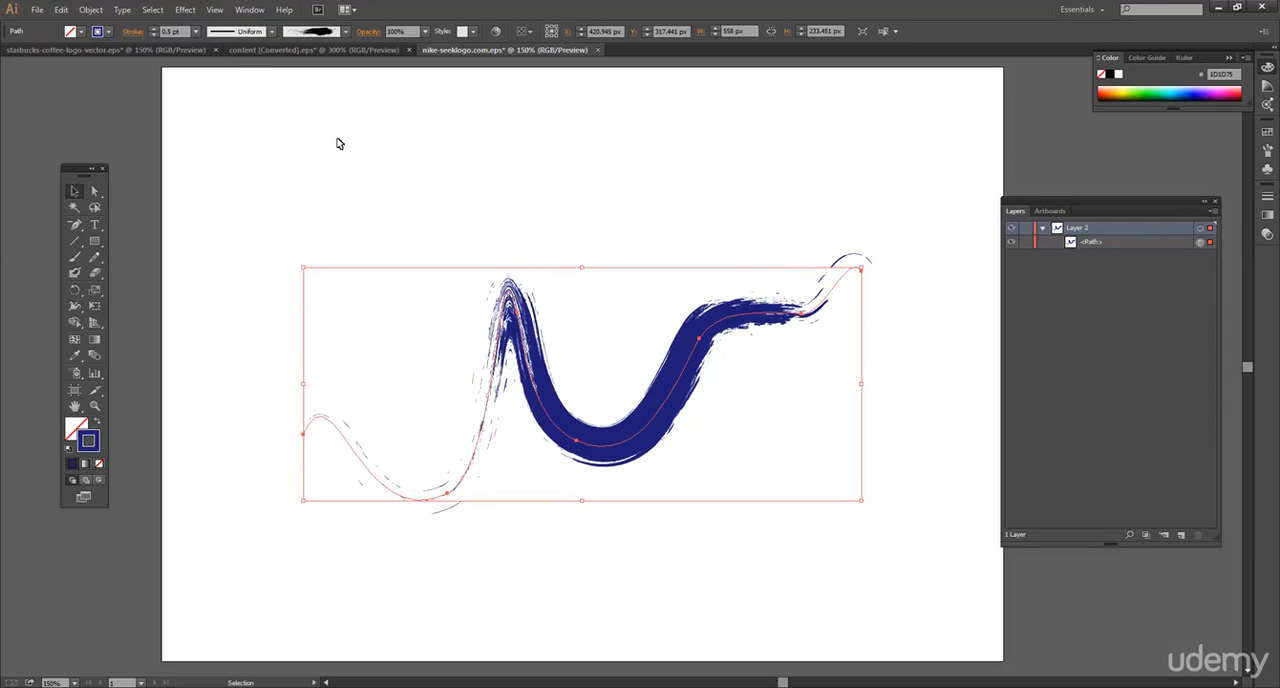
{"action": "left_click", "coordinate": [365, 152]}
{"action": "mouse_move", "coordinate": [521, 314]}
{"action": "left_mouse_down"}
{"action": "mouse_move", "coordinate": [520, 326]}
{"action": "mouse_move", "coordinate": [537, 281]}
{"action": "left_mouse_up"}
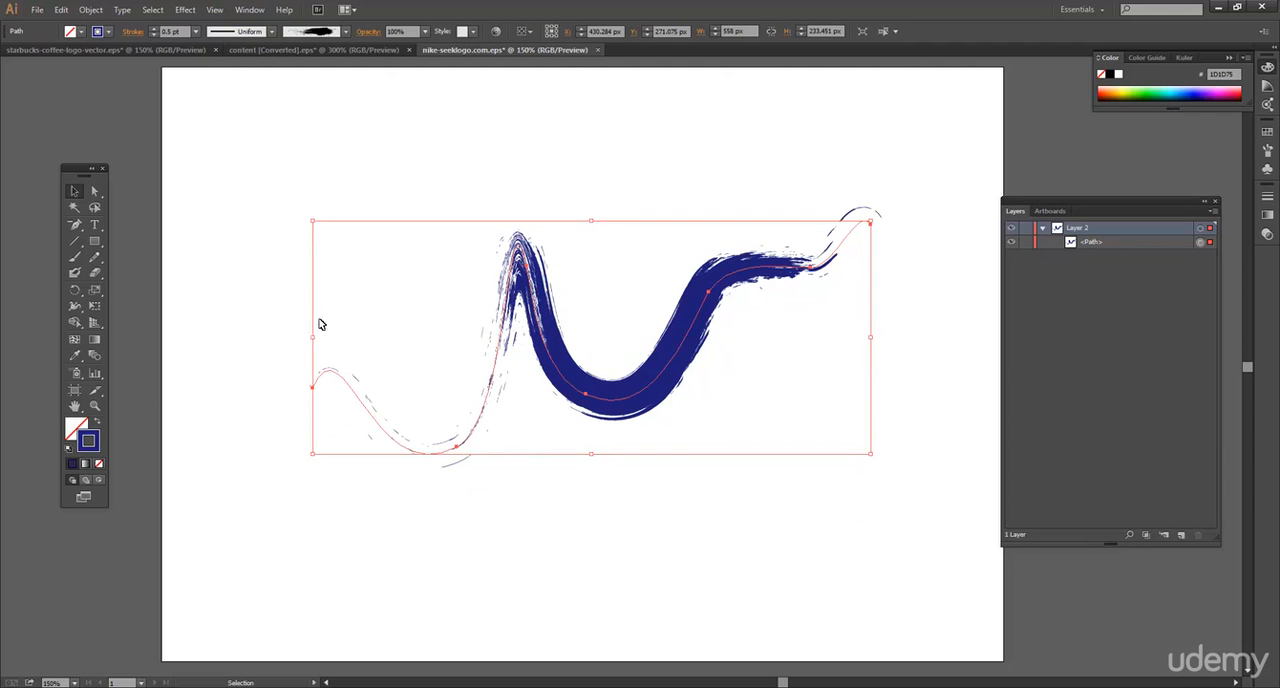
Narrow the brushed stroke at four points along the path with the Width tool and deselect it.
{"action": "left_click", "coordinate": [75, 305]}
{"action": "left_click", "coordinate": [135, 305]}
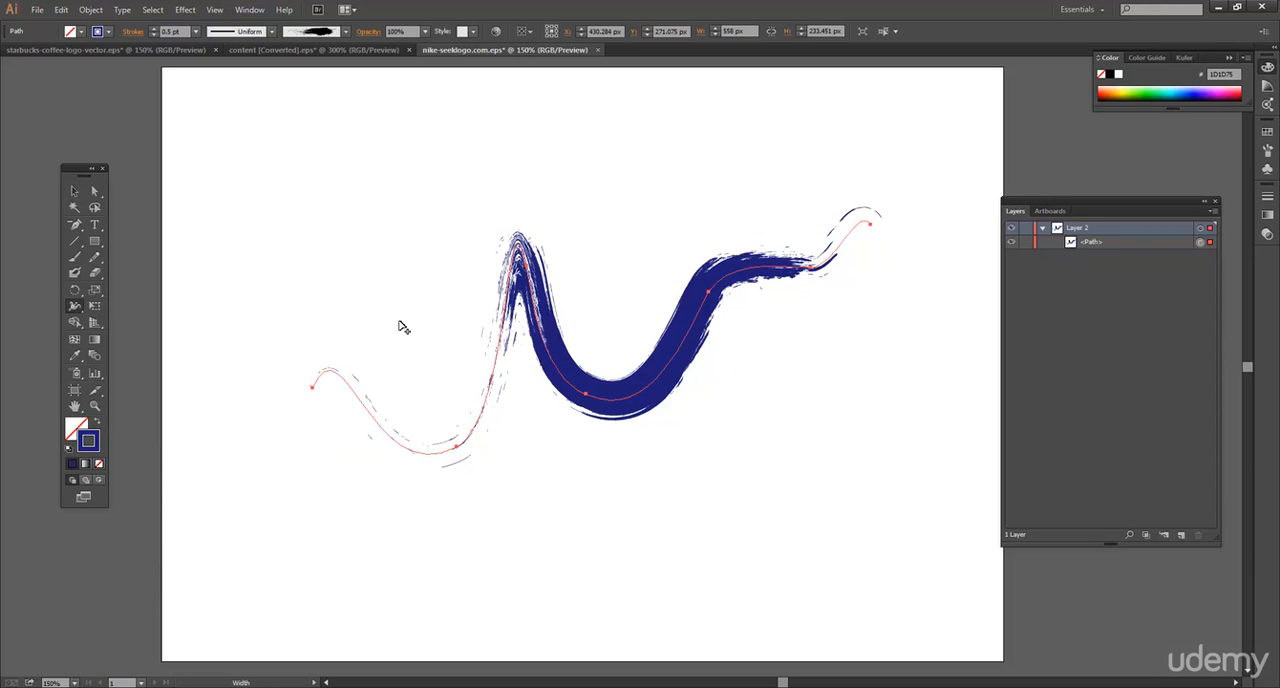
{"action": "left_click_drag", "start_coordinate": [535, 300], "coordinate": [547, 299]}
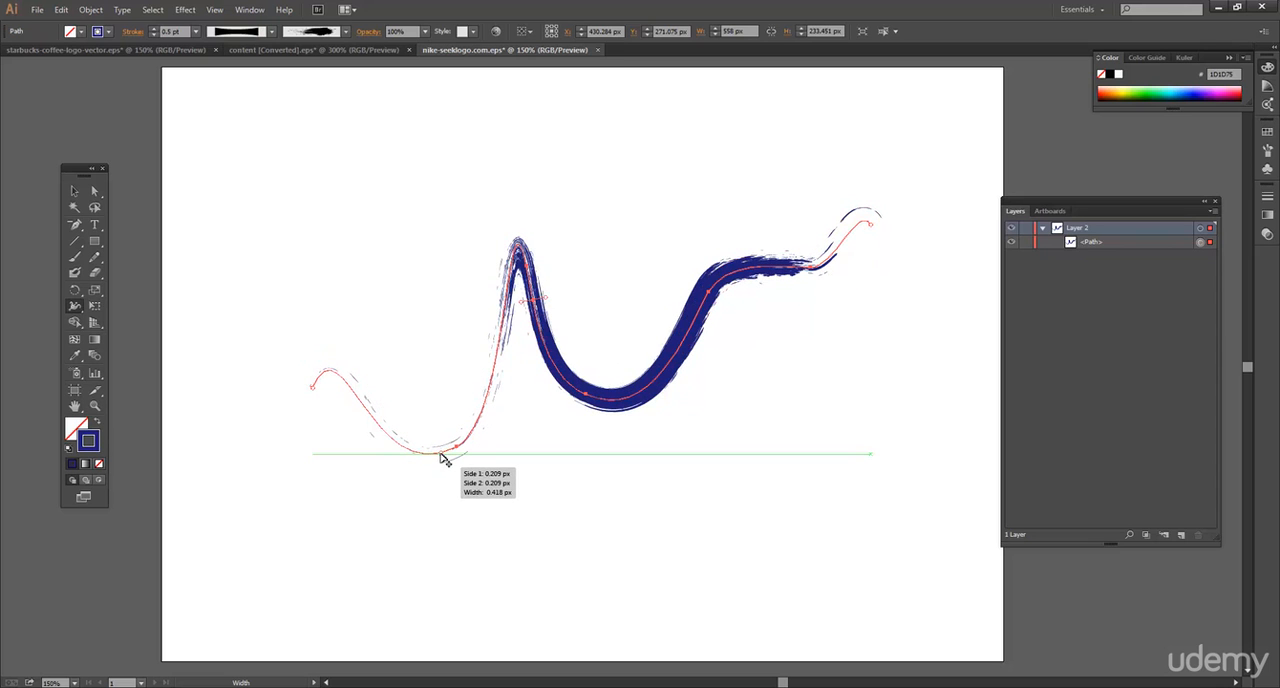
{"action": "left_click_drag", "start_coordinate": [441, 459], "coordinate": [443, 461]}
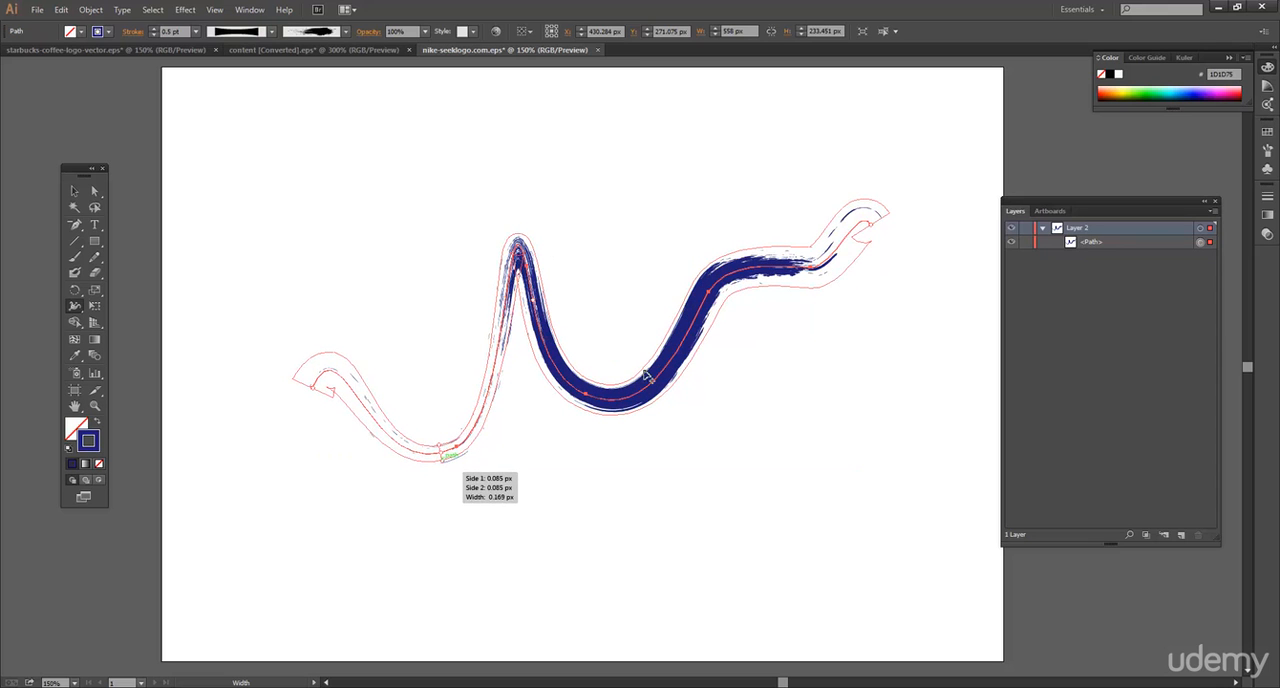
{"action": "left_click_drag", "start_coordinate": [753, 267], "coordinate": [773, 287]}
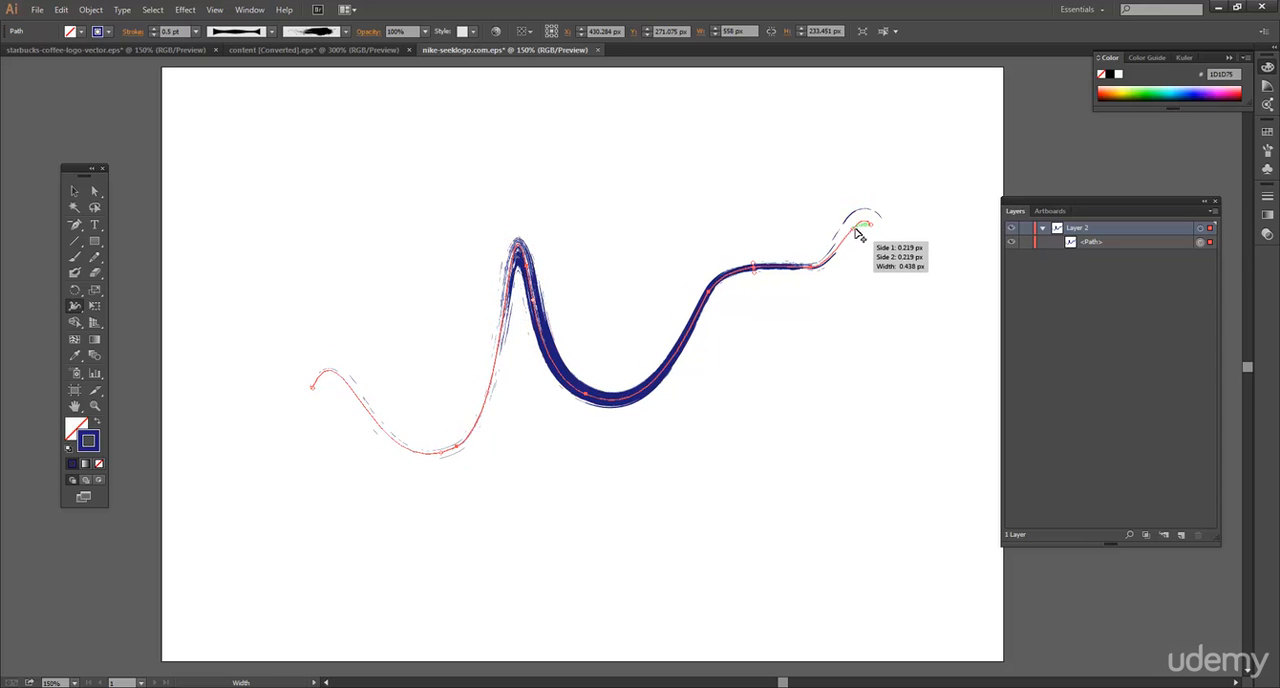
{"action": "left_click_drag", "start_coordinate": [857, 234], "coordinate": [858, 236]}
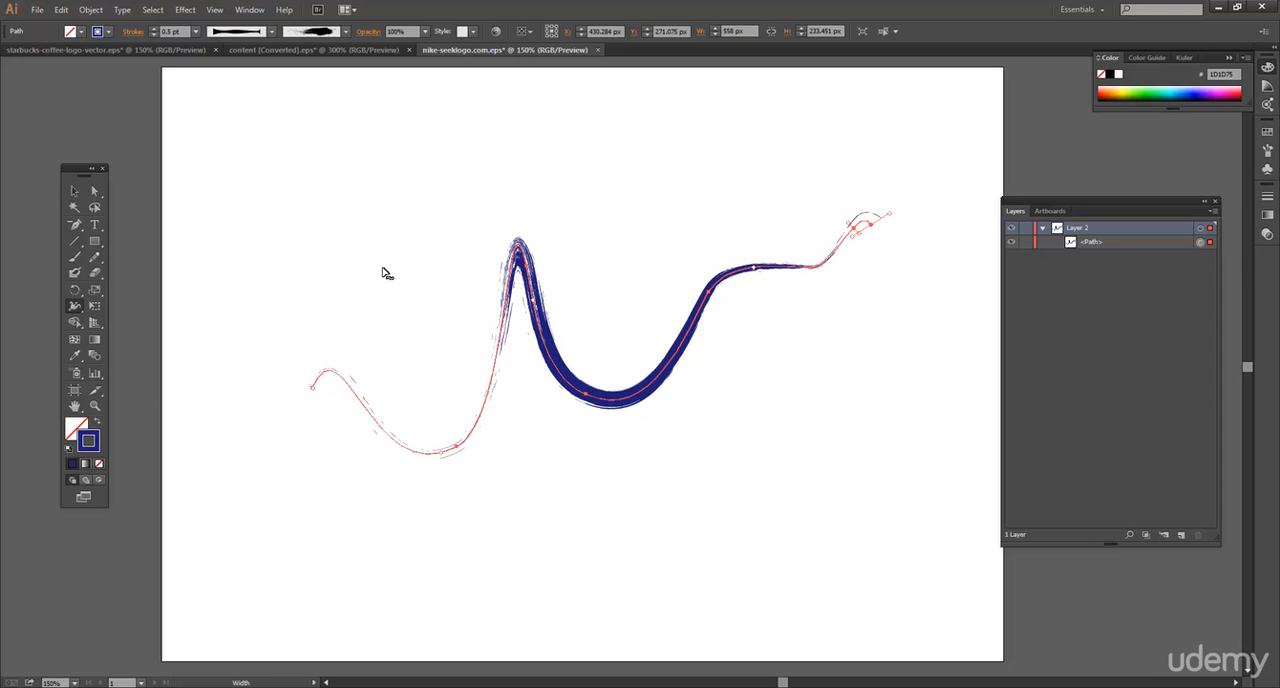
{"action": "left_click", "coordinate": [74, 191]}
{"action": "left_click", "coordinate": [584, 269]}
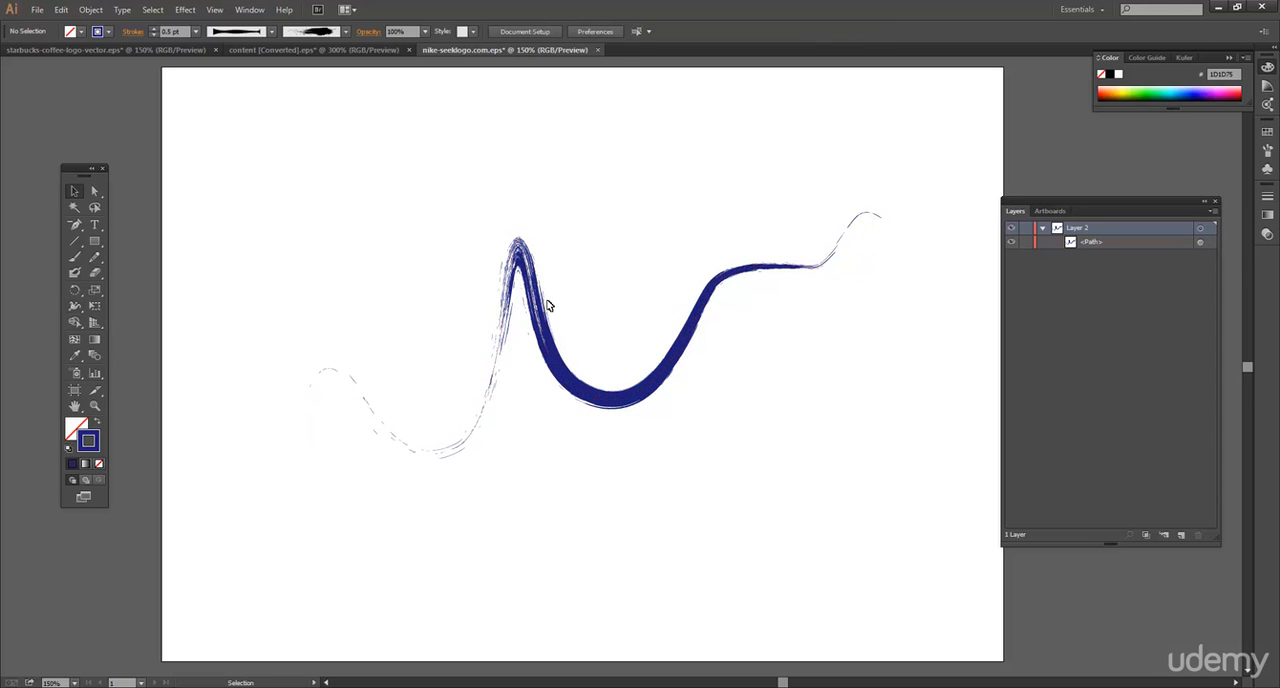
Move the brushed path up about 40 px and expand its appearance into filled shapes.
{"action": "left_click_drag", "start_coordinate": [534, 306], "coordinate": [527, 262]}
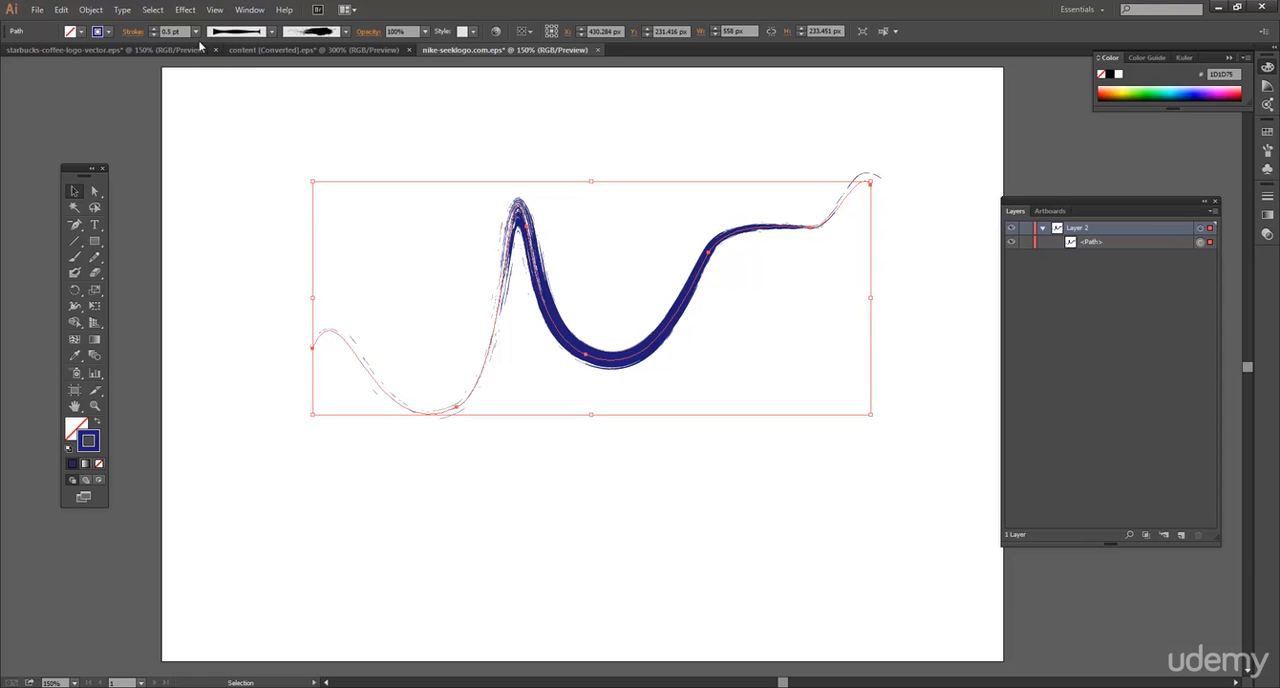
{"action": "left_click", "coordinate": [152, 9]}
{"action": "mouse_move", "coordinate": [121, 9]}
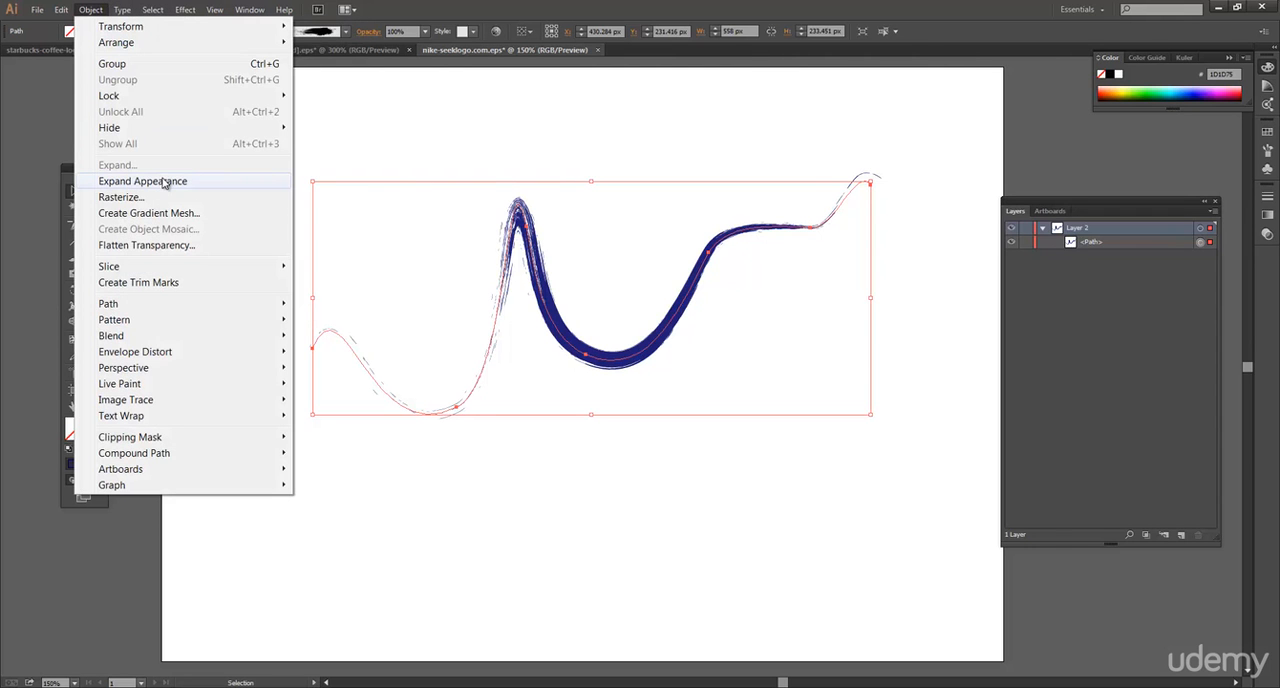
{"action": "left_click", "coordinate": [163, 181]}
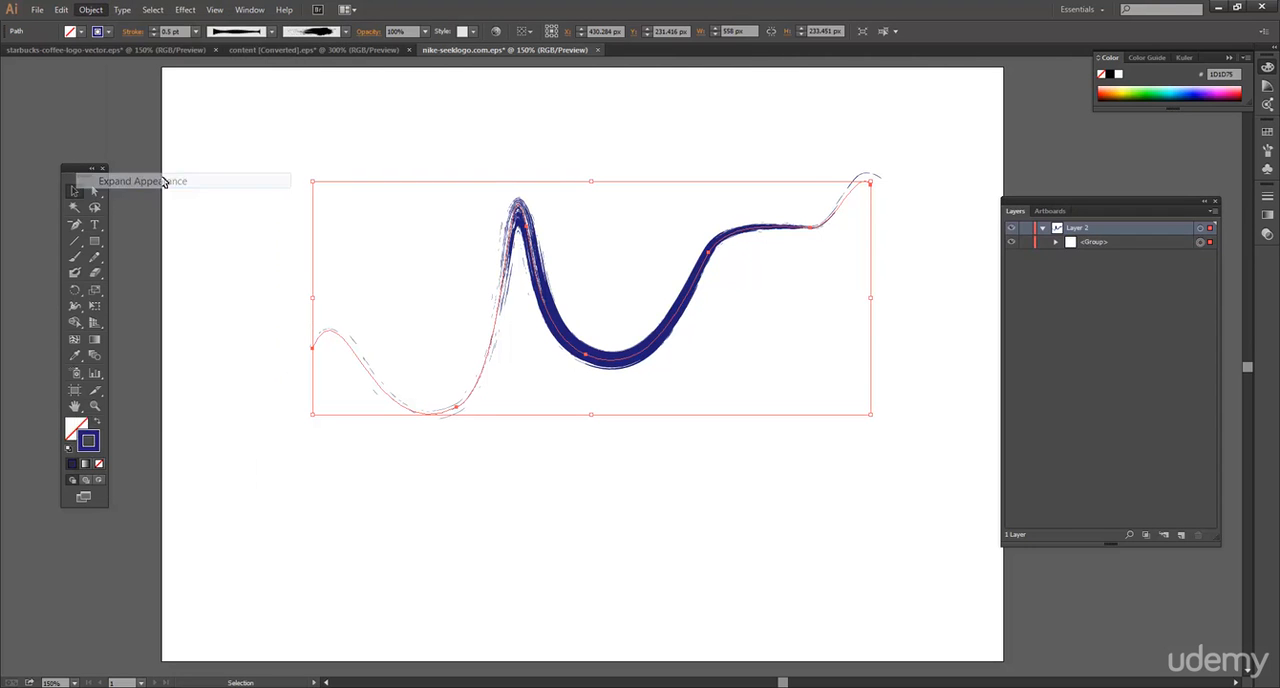
{"action": "left_click", "coordinate": [375, 162]}
Select the expanded brush artwork and set its fill to bright green, color 2BE517.
{"action": "left_click_drag", "start_coordinate": [454, 148], "coordinate": [686, 400]}
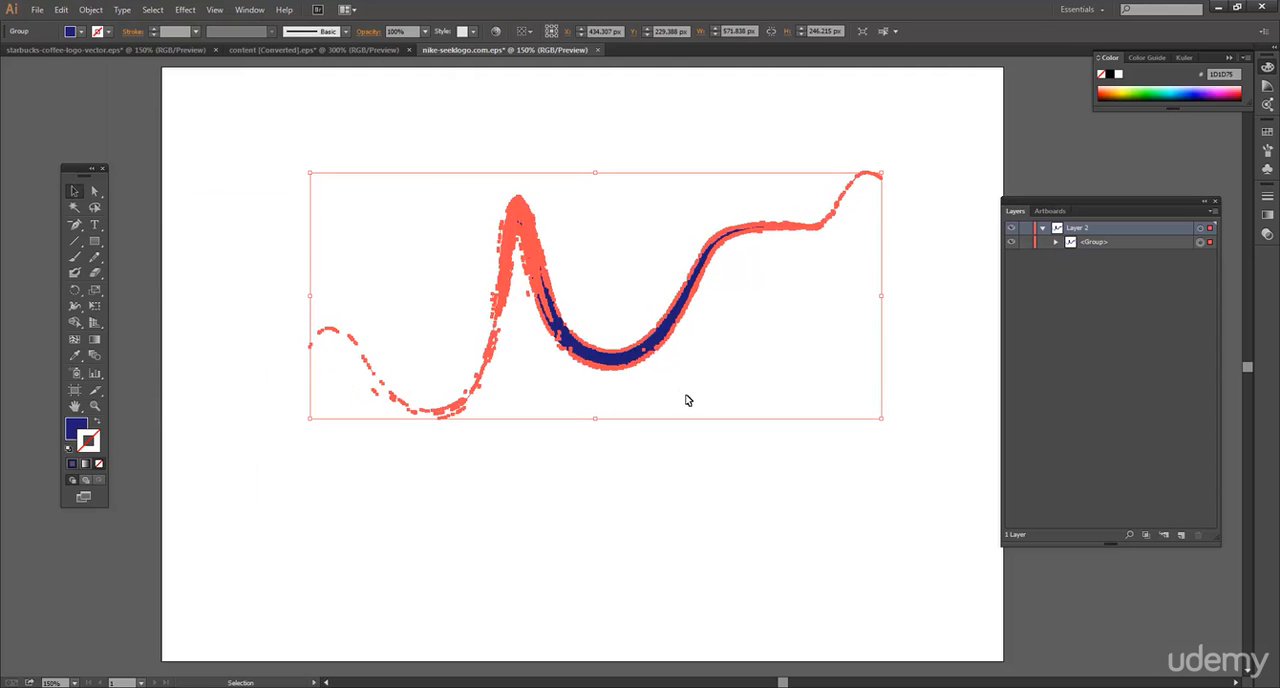
{"action": "double_click", "coordinate": [78, 428]}
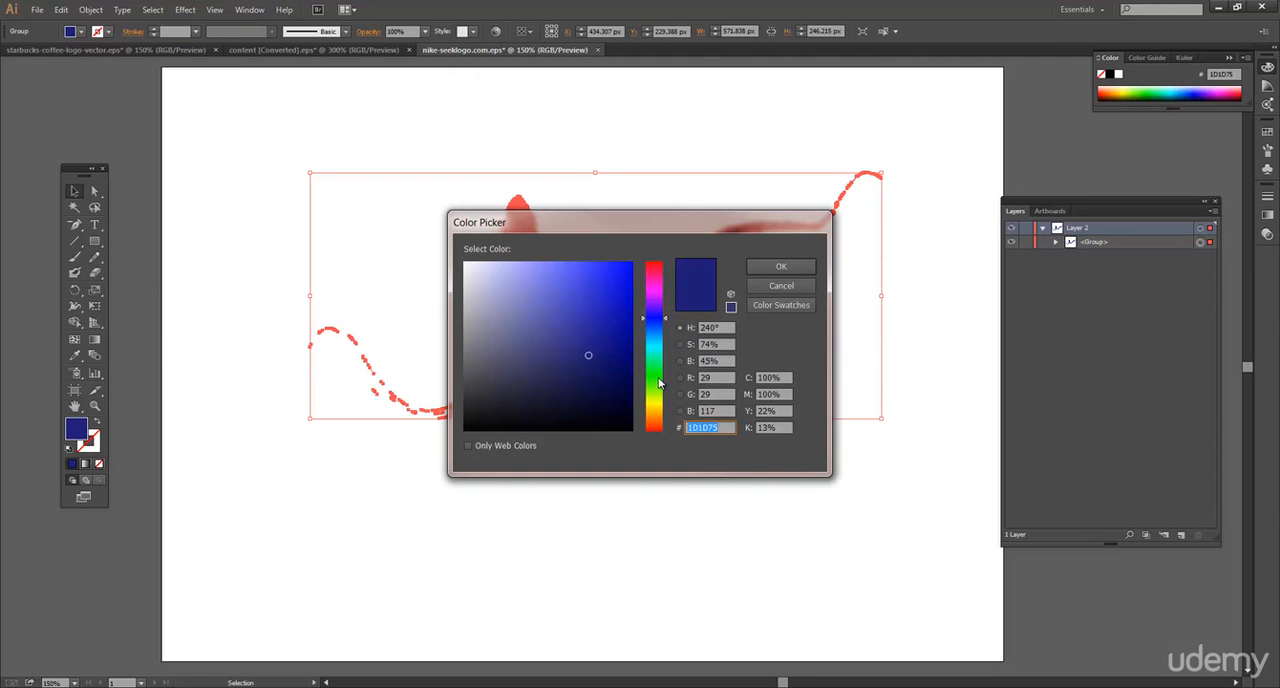
{"action": "left_click", "coordinate": [659, 377]}
{"action": "left_click", "coordinate": [616, 279]}
{"action": "left_click", "coordinate": [781, 267]}
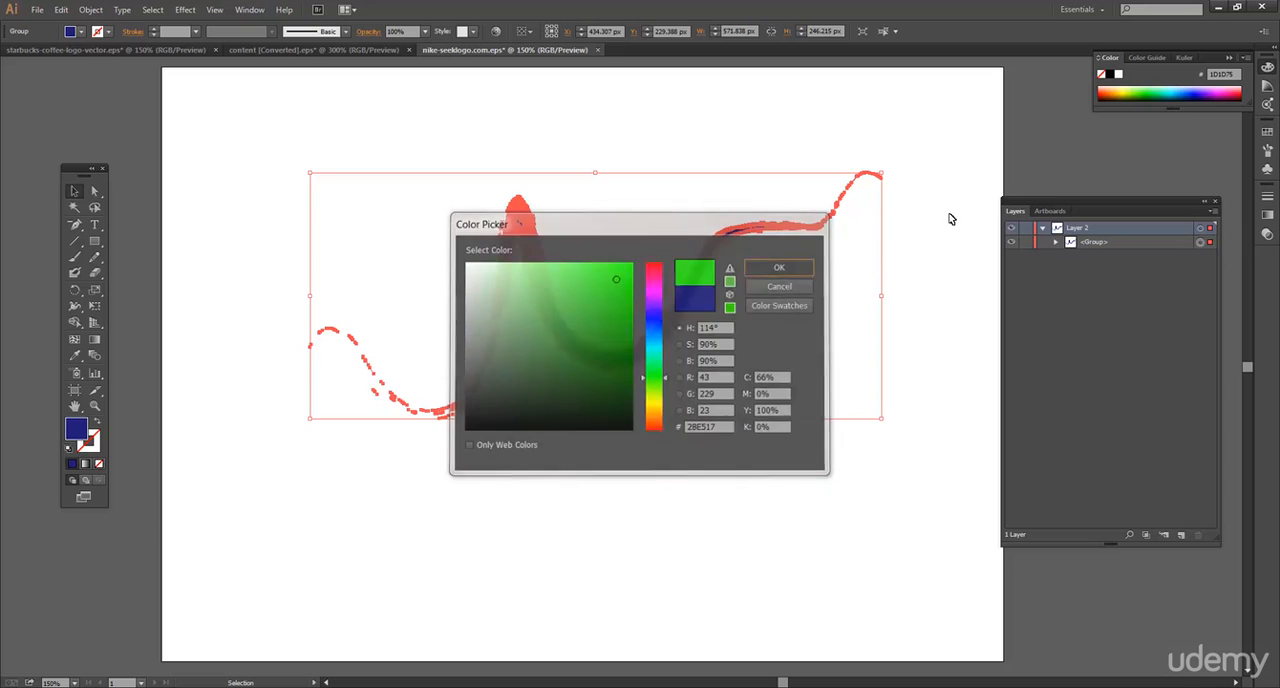
Stretch the green brush artwork outward from its left edge to about 636 px wide and deselect it.
{"action": "left_click", "coordinate": [660, 137]}
{"action": "left_click", "coordinate": [553, 277]}
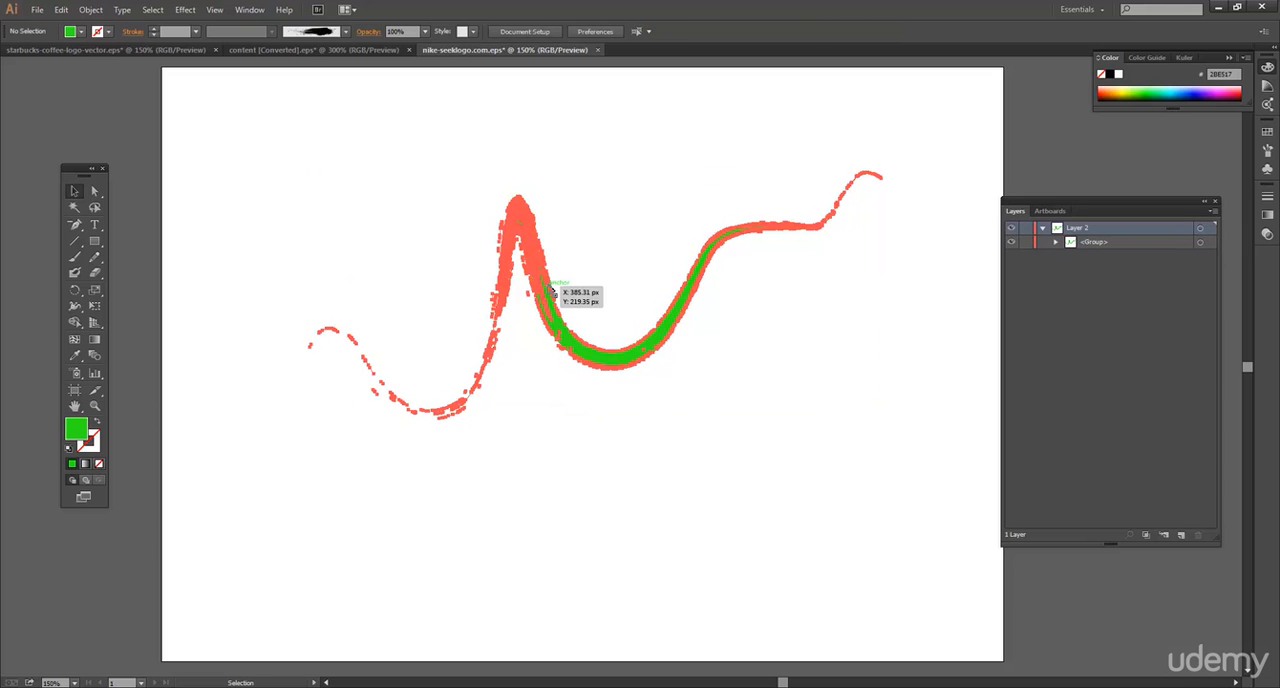
{"action": "left_click_drag", "start_coordinate": [313, 298], "coordinate": [246, 296]}
{"action": "left_click", "coordinate": [494, 129]}
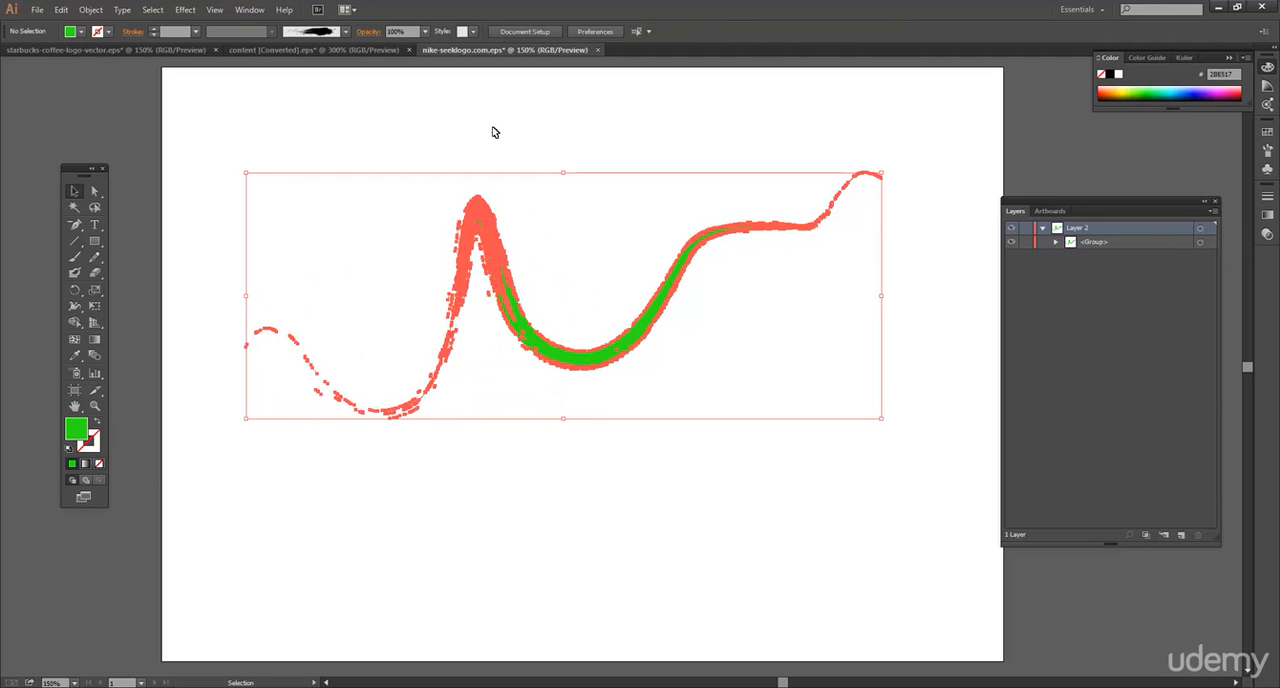
Select the stretched green brush artwork and delete it from the artboard.
{"action": "left_click", "coordinate": [501, 268]}
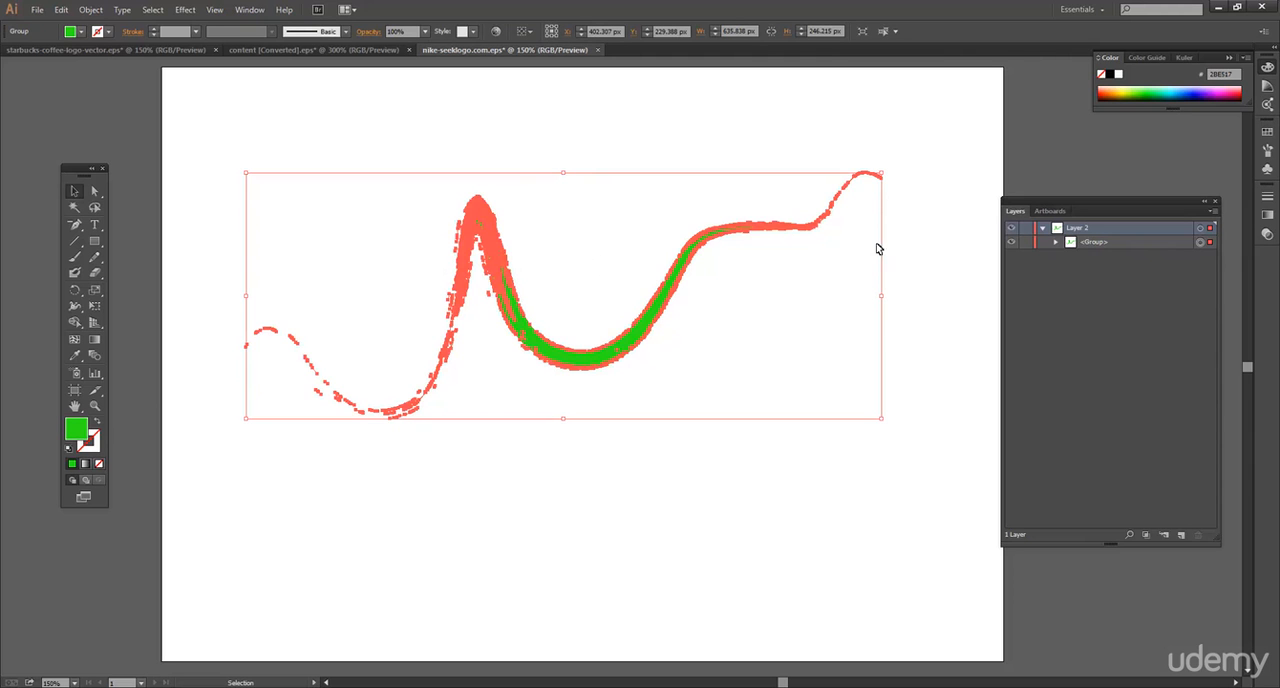
{"action": "left_click", "coordinate": [846, 463]}
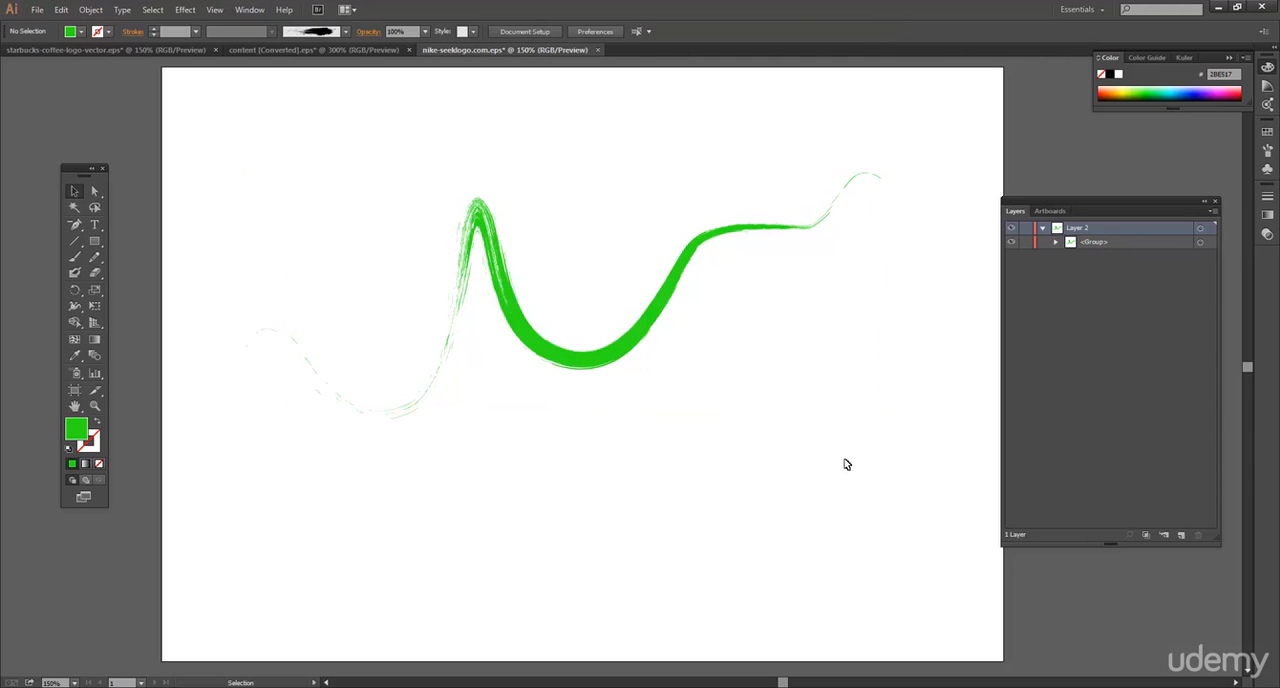
{"action": "left_click", "coordinate": [636, 328]}
{"action": "key", "text": "Delete"}
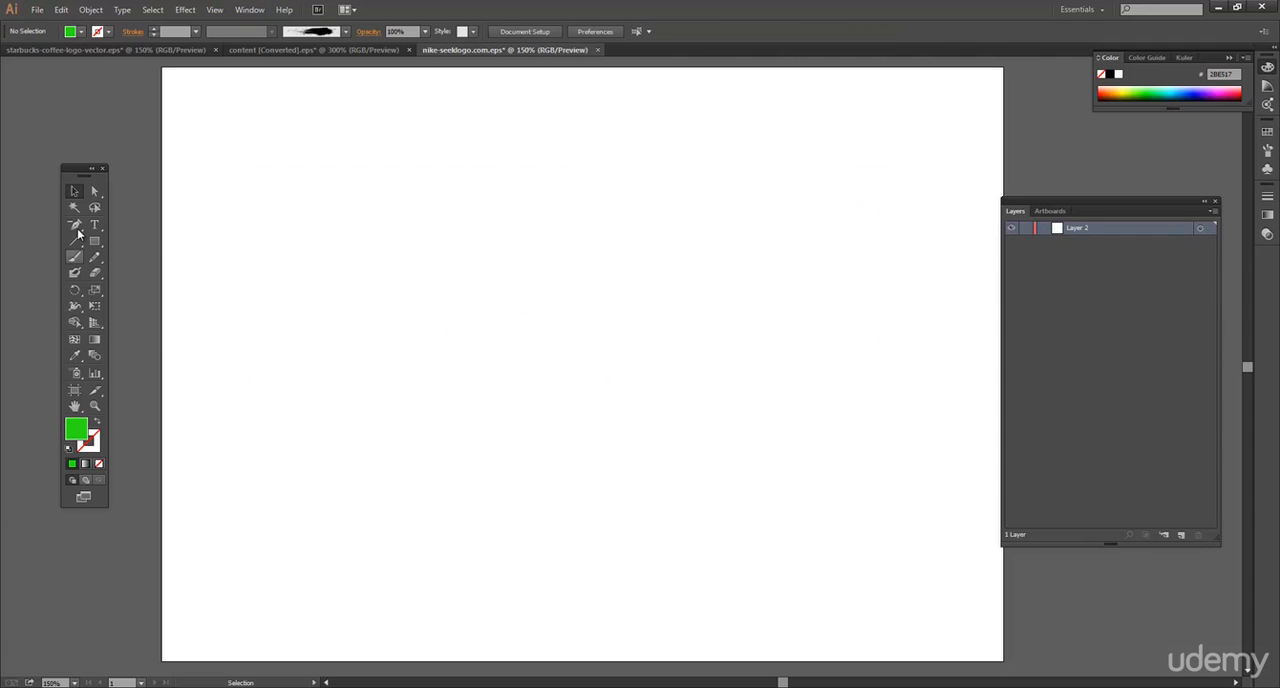
Draw a green rectangle about 203 px wide and 208 px high on the empty artboard.
{"action": "left_click", "coordinate": [75, 228]}
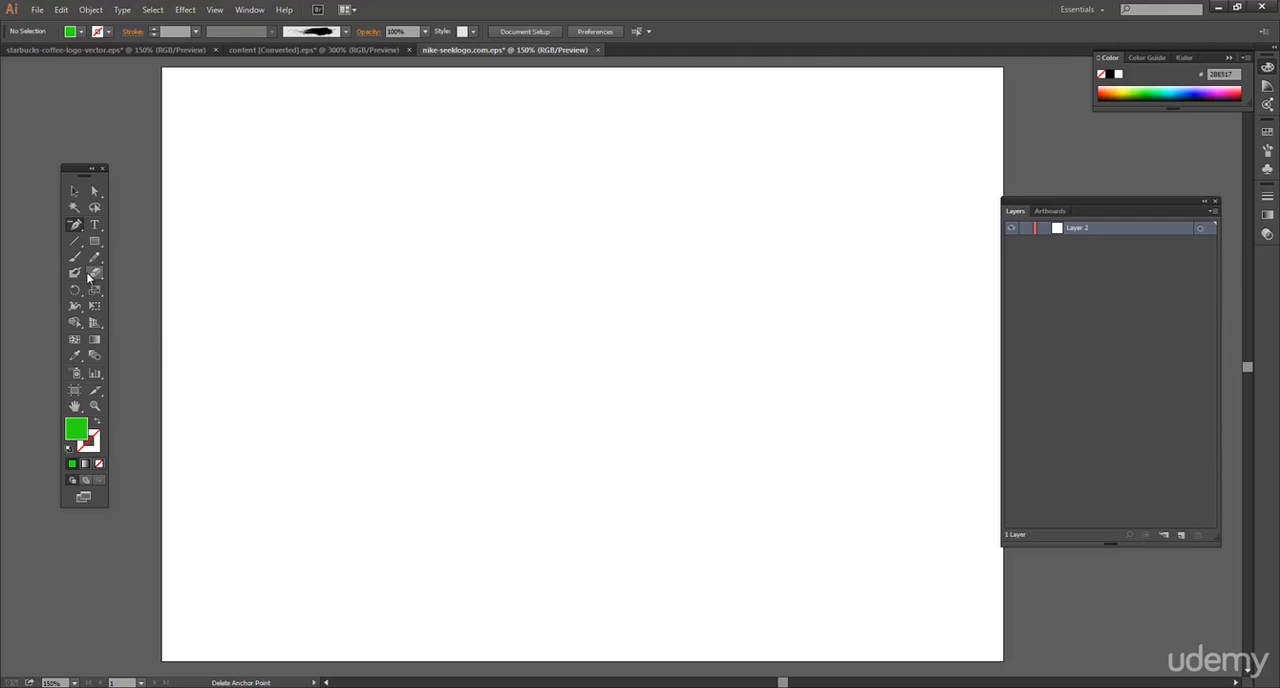
{"action": "left_click", "coordinate": [94, 242]}
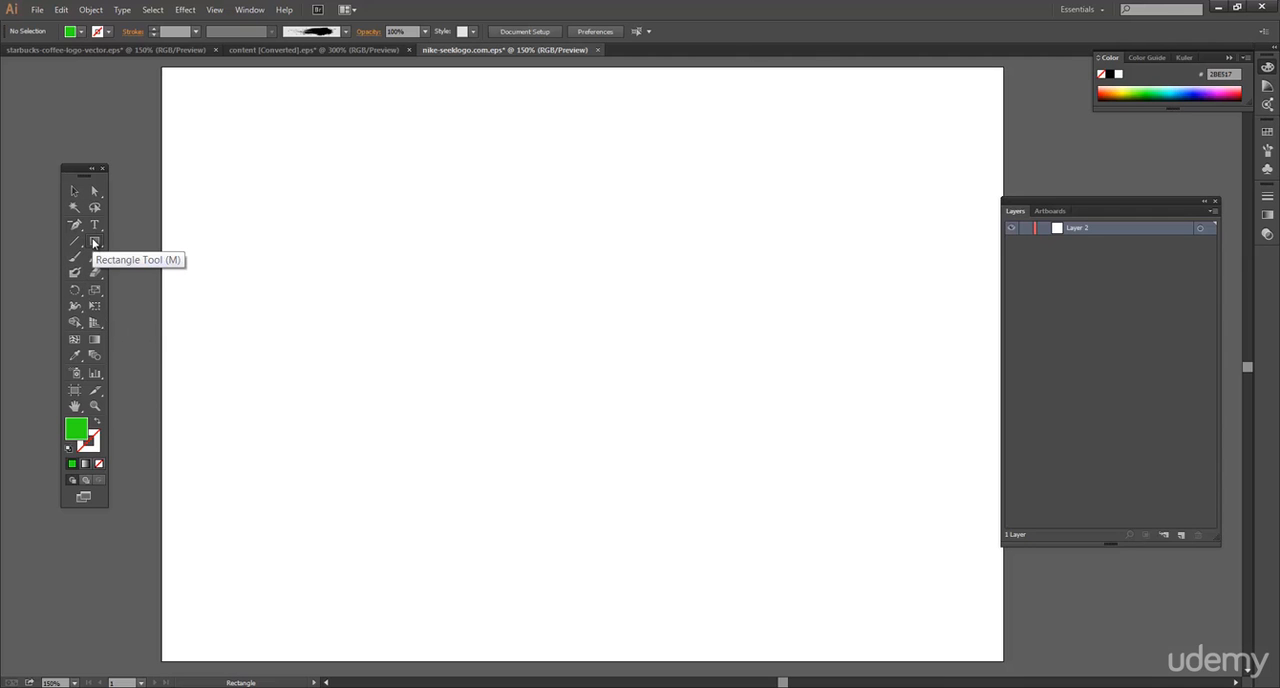
{"action": "left_click_drag", "start_coordinate": [371, 197], "coordinate": [575, 405]}
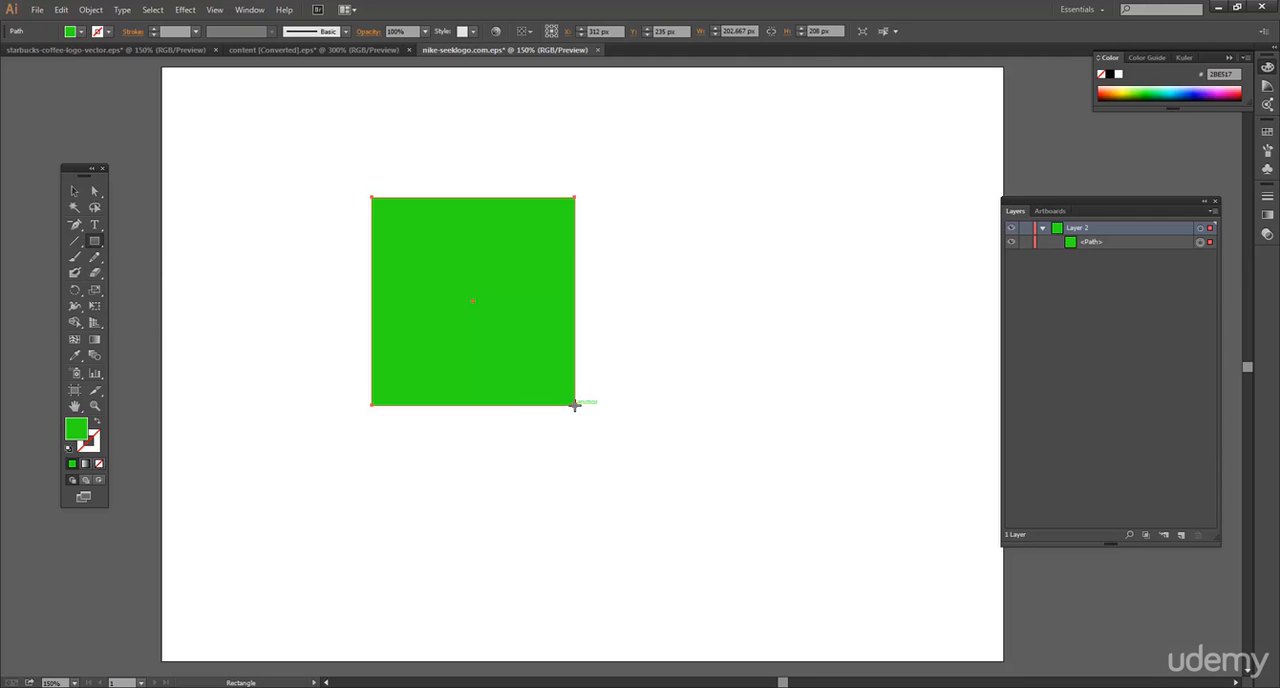
Shorten the green rectangle from its top edge to about 118 px high, and delete it.
{"action": "left_click", "coordinate": [74, 191]}
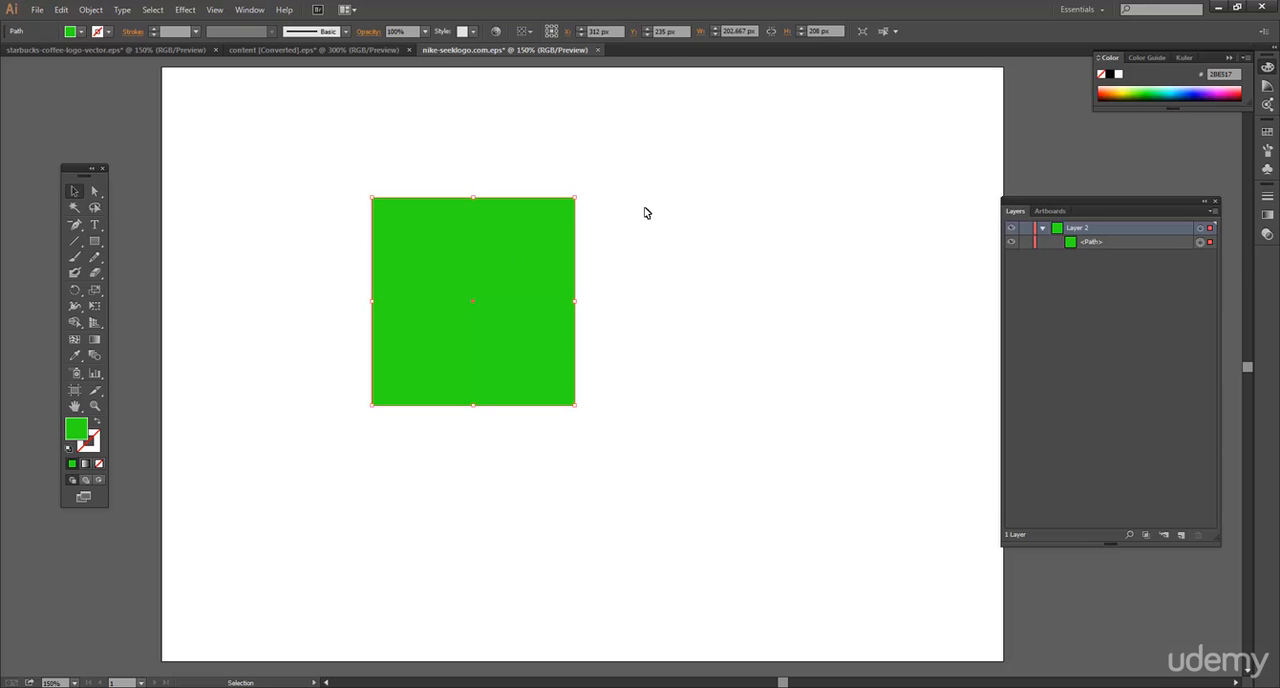
{"action": "left_click_drag", "start_coordinate": [475, 197], "coordinate": [475, 287]}
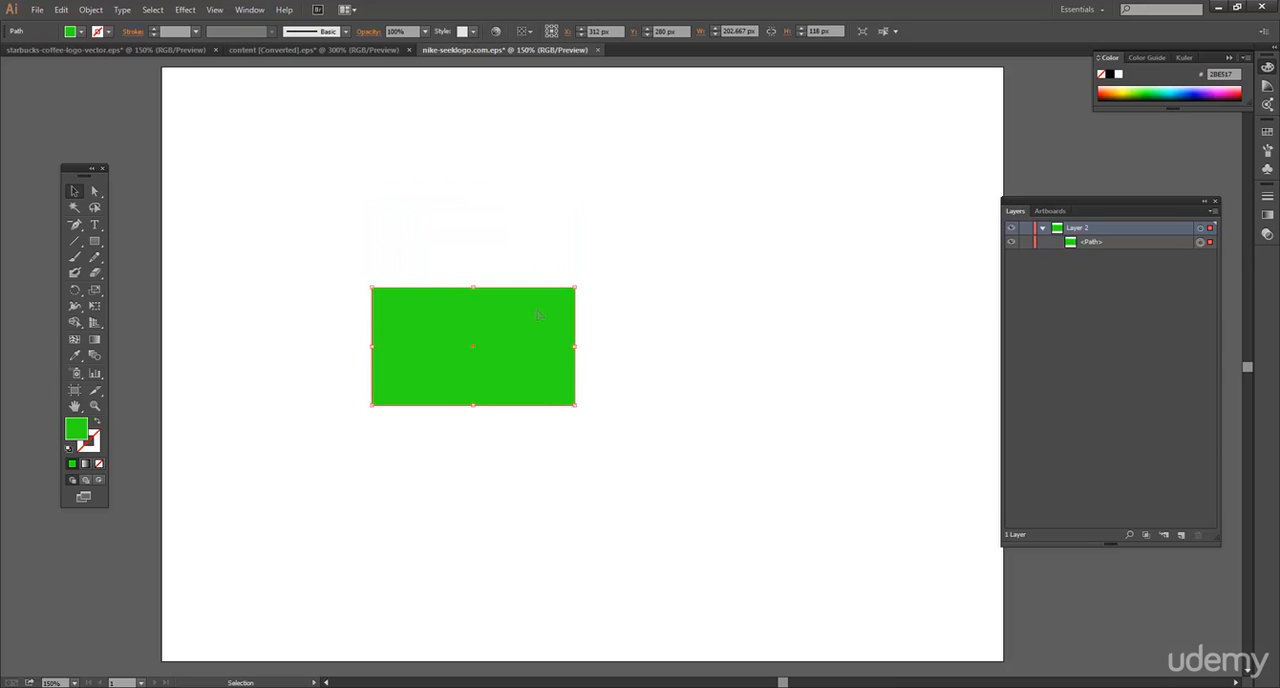
{"action": "key", "text": "Delete"}
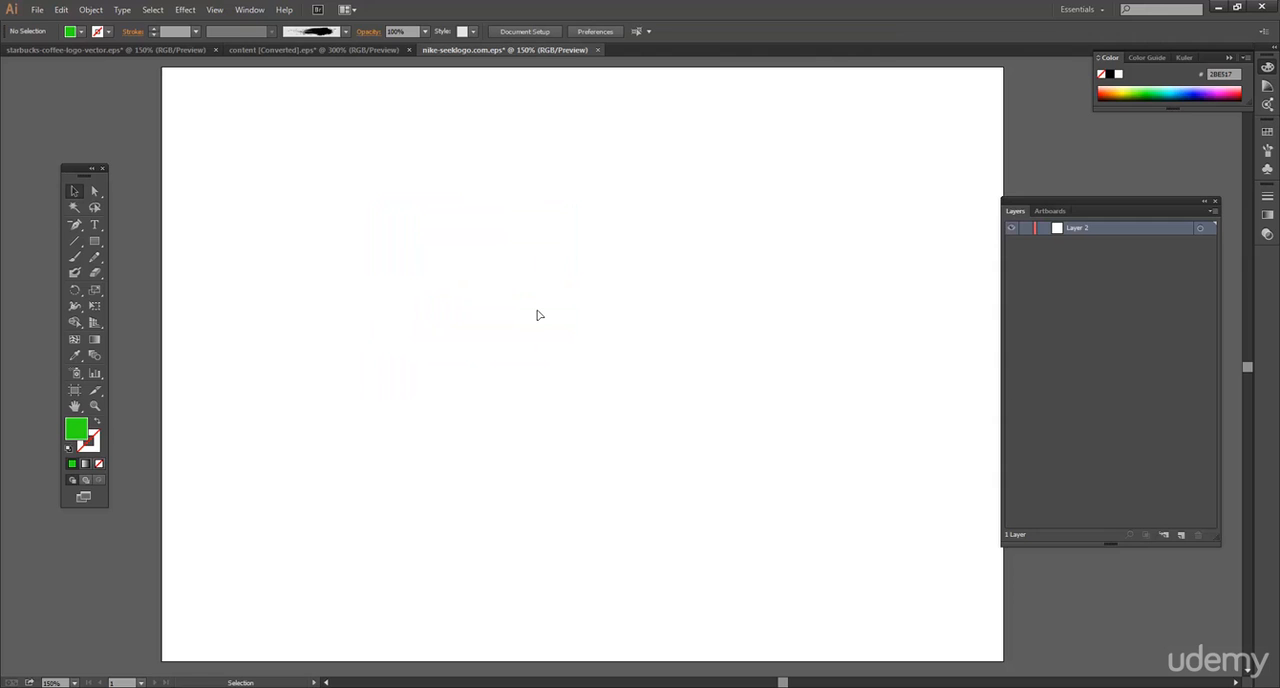